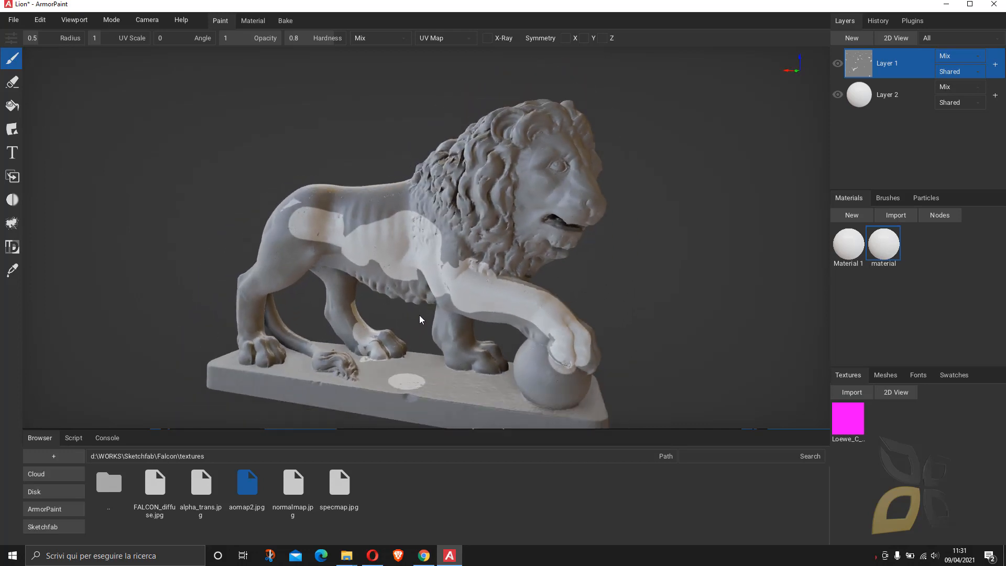
Save the Lion project.
mouse_move(464, 353)
right_down()
mouse_move(349, 361)
mouse_move(463, 367)
mouse_move(492, 289)
right_up()
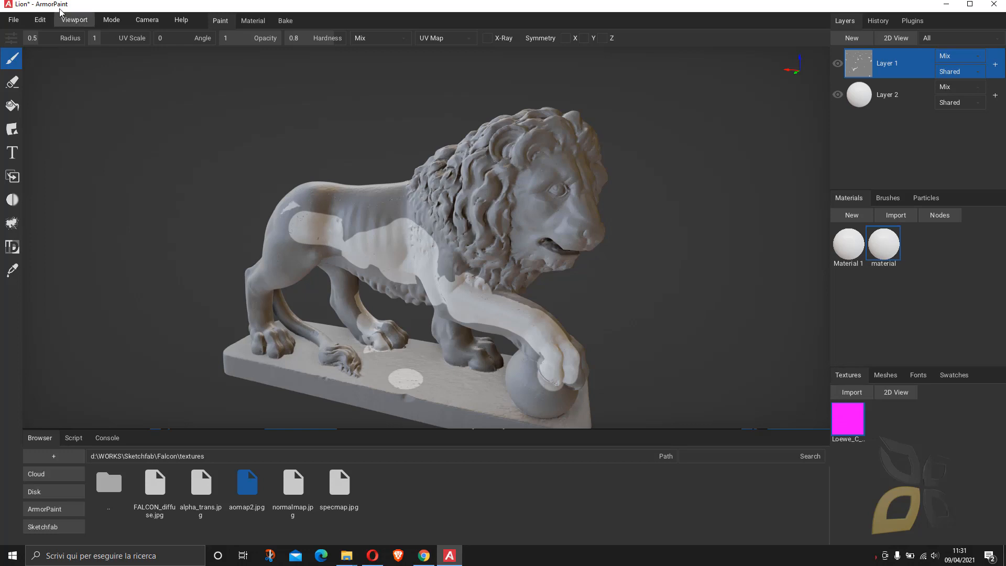
key(ctrl+s)
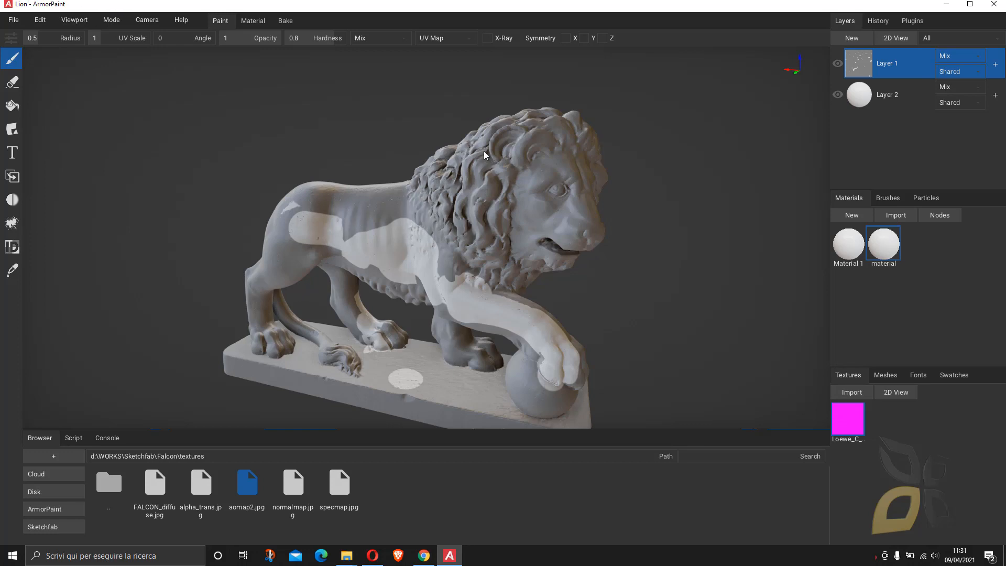
Switch to Chrome and examine the animated falcon model titled "mouse" on its Sketchfab page from several angles.
key(alt+Tab)
click(427, 10)
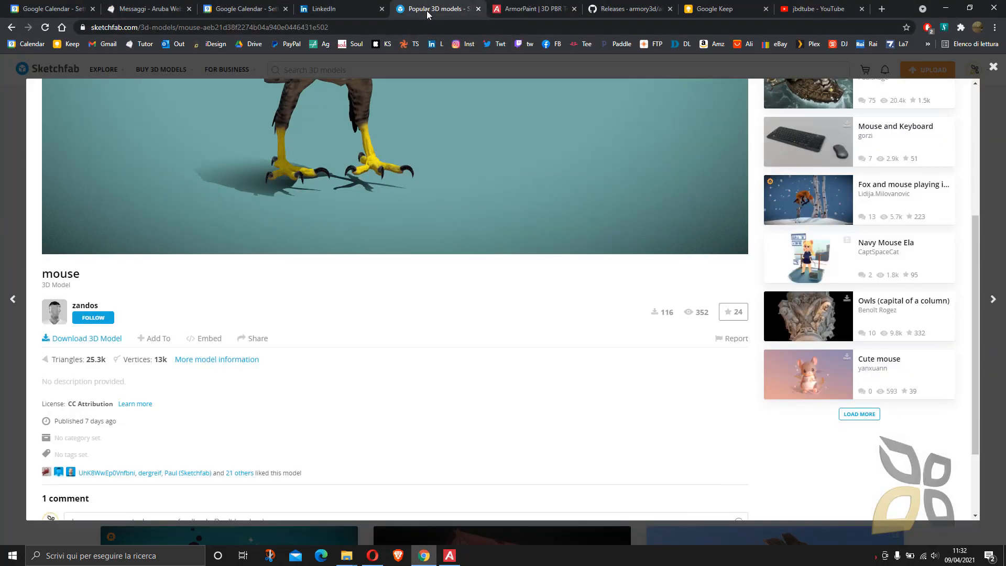
scroll(477, 268, up, 2)
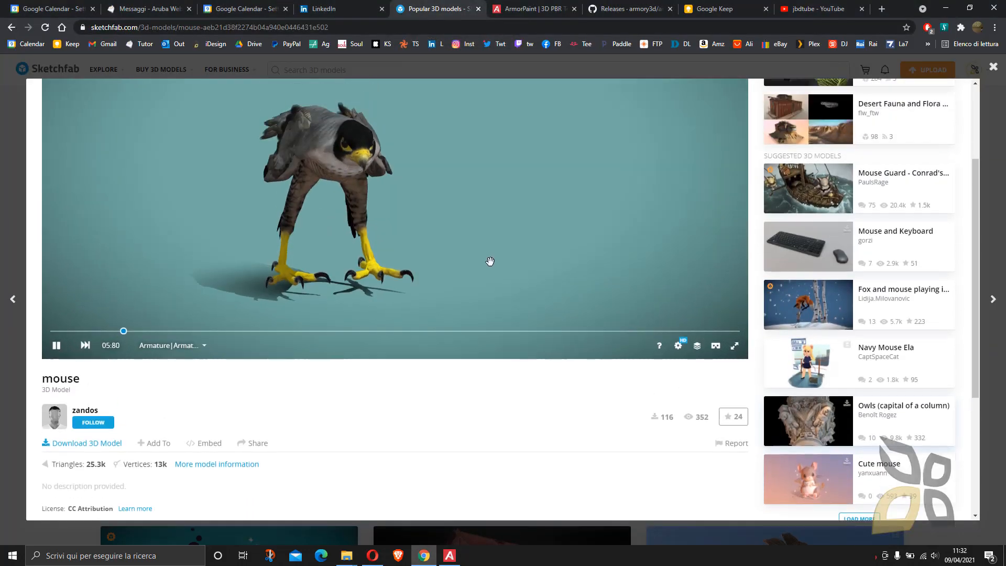
scroll(952, 218, up, 3)
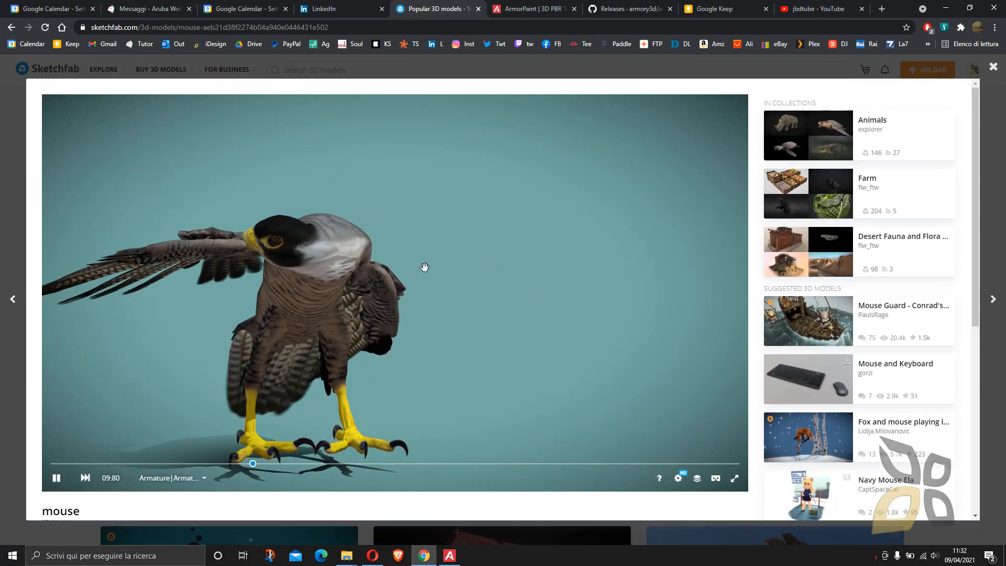
drag(329, 292, 541, 314)
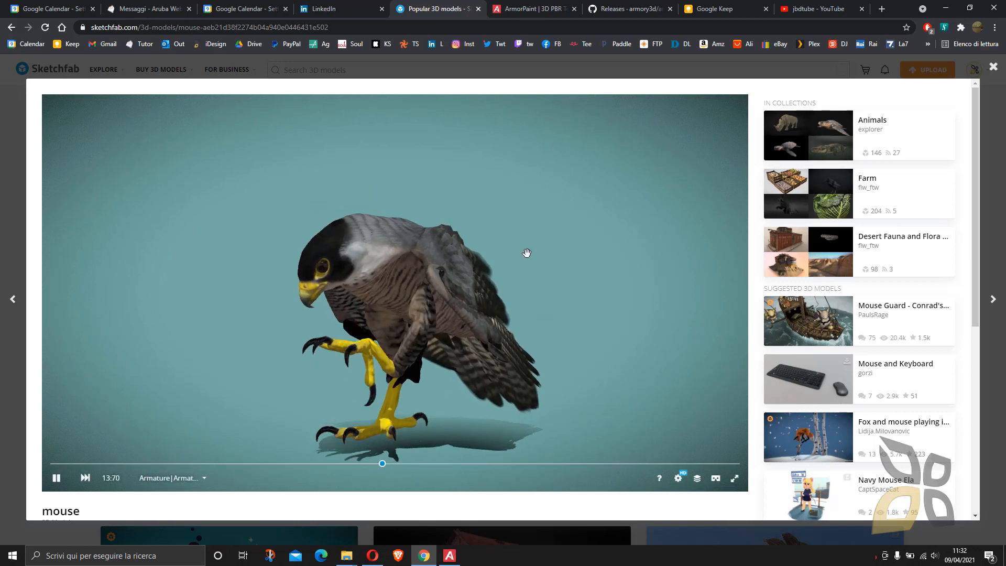
drag(411, 287, 350, 299)
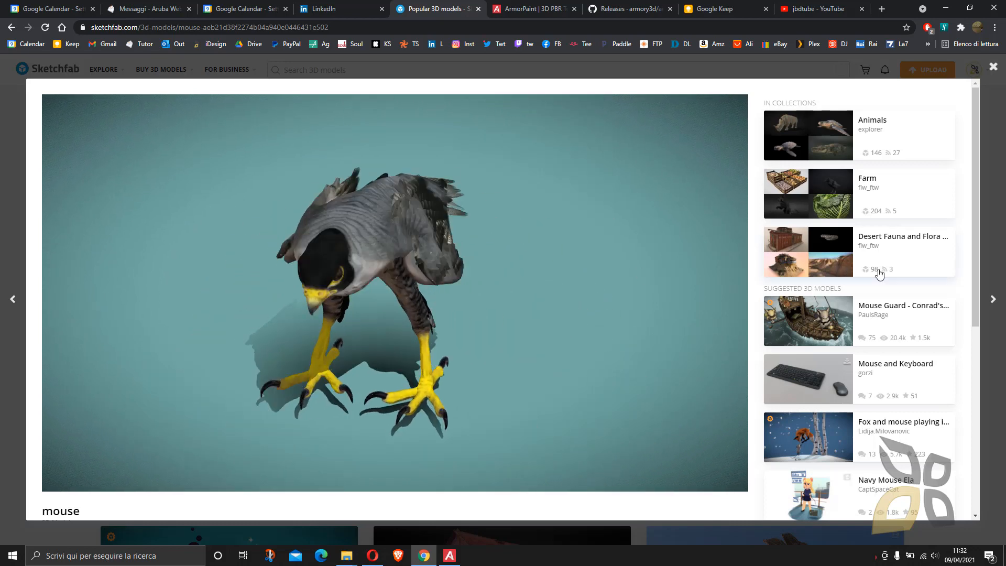
Check the available download formats of the "mouse" model, comparing the original and autoconverted formats, and close the download options.
drag(976, 277, 977, 304)
scroll(764, 340, down, 5)
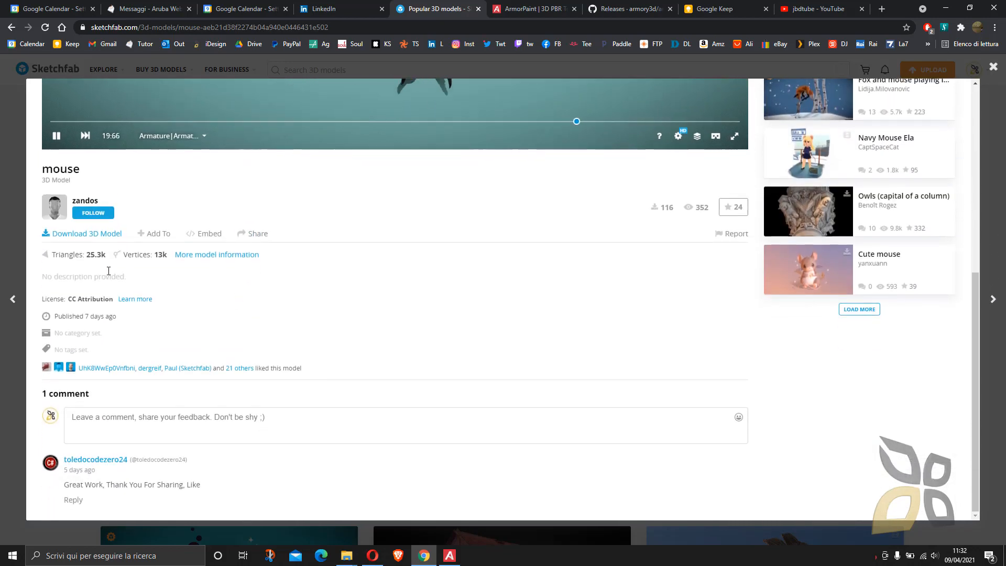
click(92, 237)
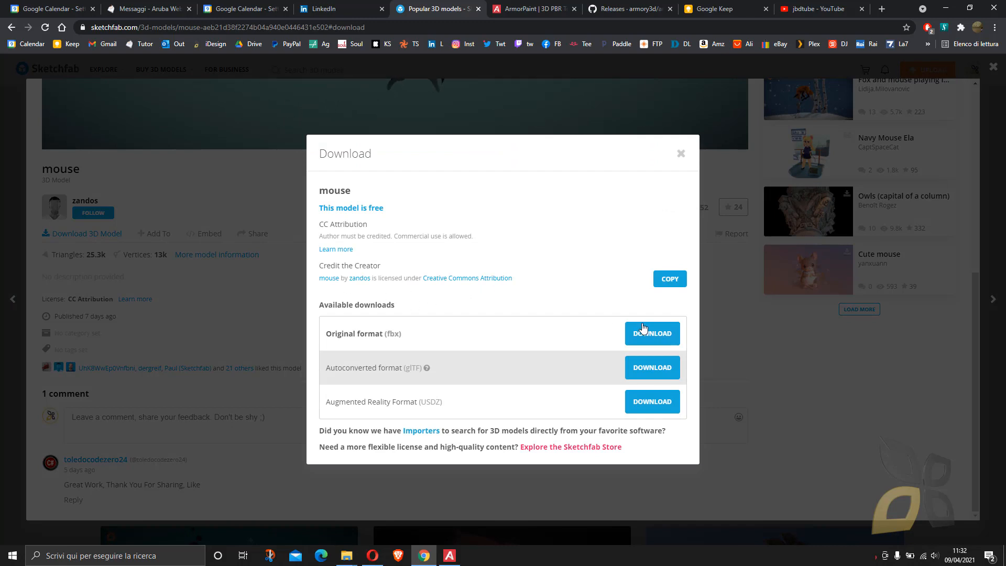
drag(403, 334, 383, 335)
click(409, 367)
drag(424, 367, 337, 369)
click(438, 370)
double_click(392, 332)
click(394, 344)
double_click(392, 334)
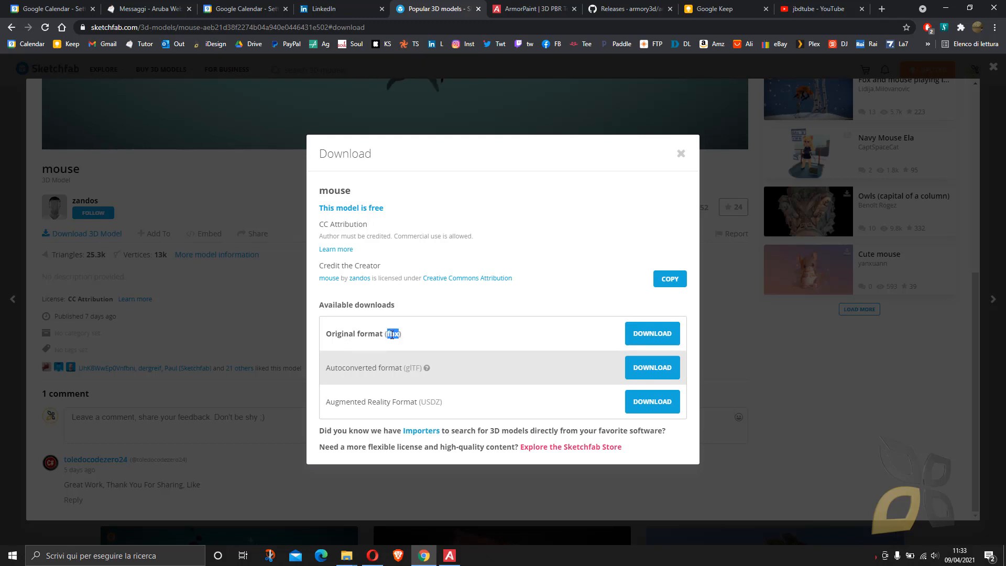
click(680, 154)
Return to the popular models list and open the page of the Löwe lion sculpture.
scroll(464, 298, up, 4)
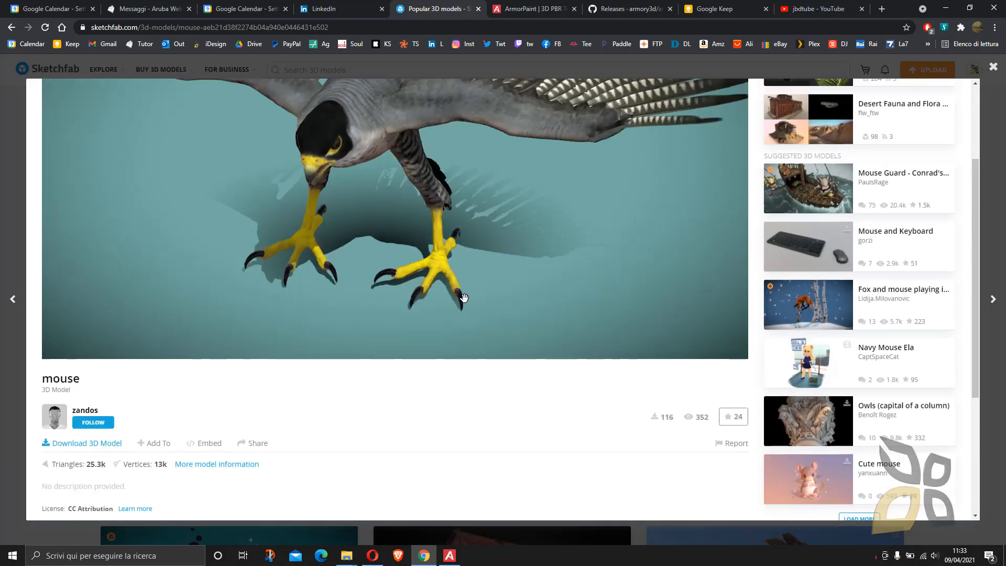
click(993, 67)
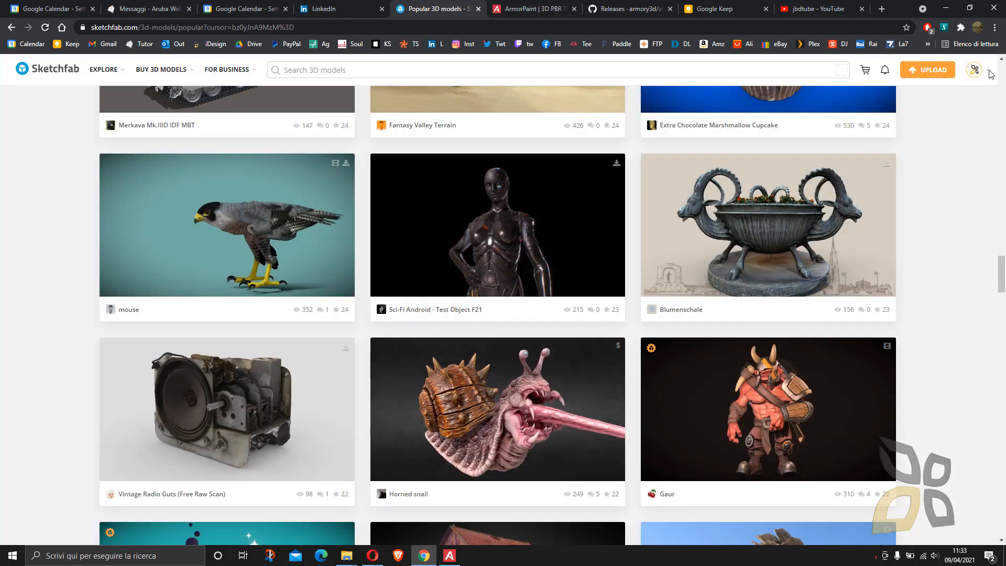
scroll(278, 262, up, 5)
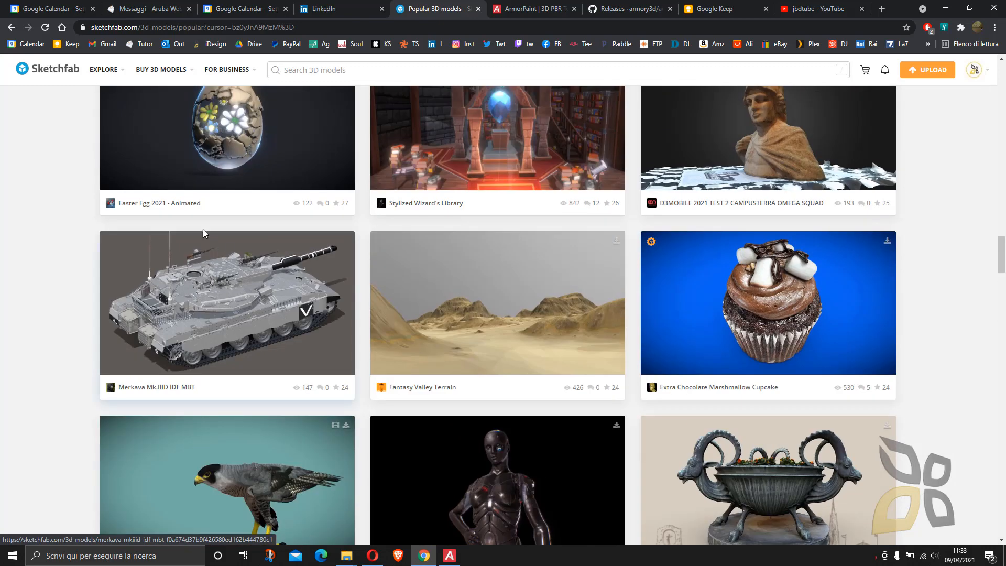
scroll(236, 263, up, 14)
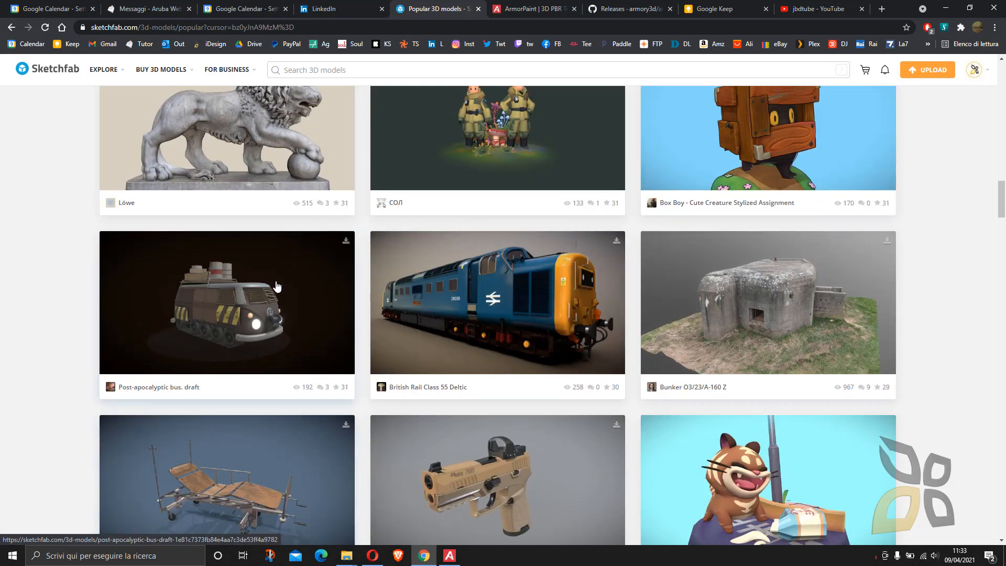
scroll(278, 285, up, 3)
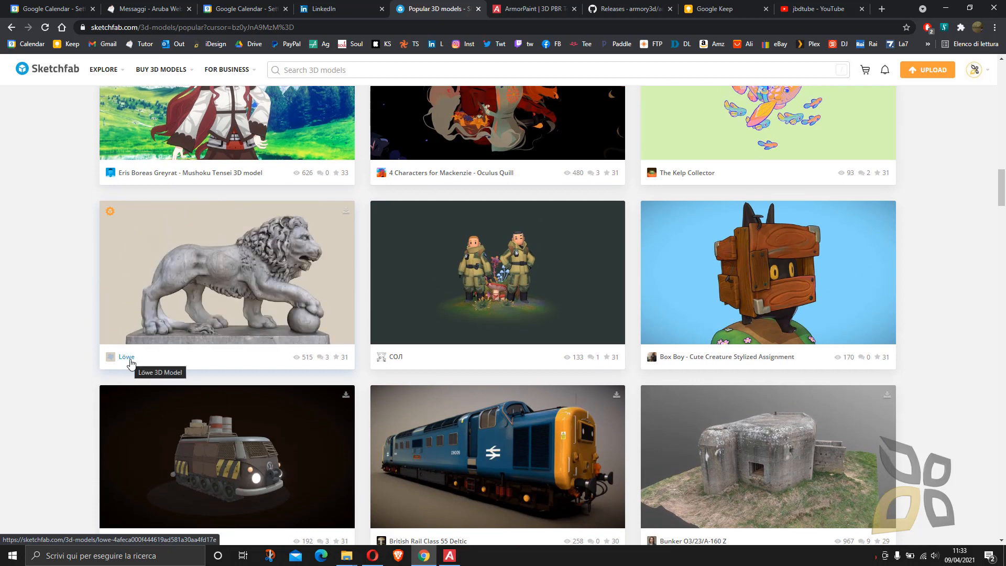
click(307, 240)
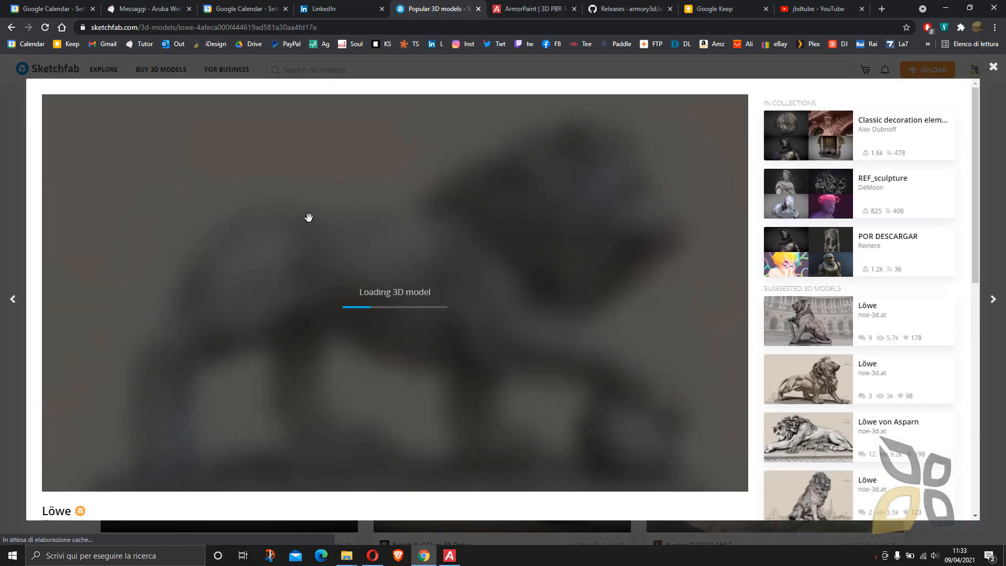
Check the original and autoconverted download formats offered for the Löwe model and close the download options.
scroll(607, 337, down, 2)
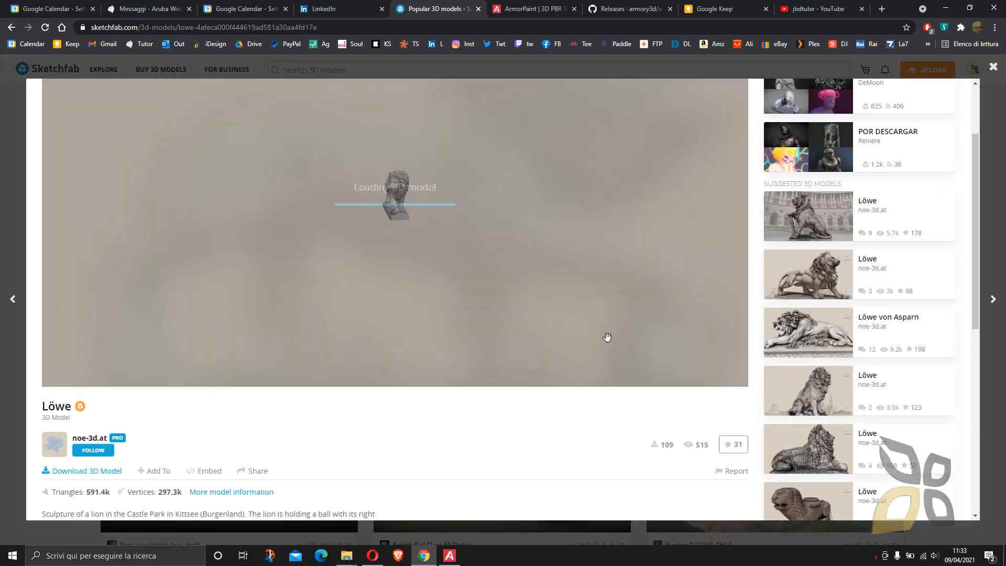
scroll(339, 412, down, 2)
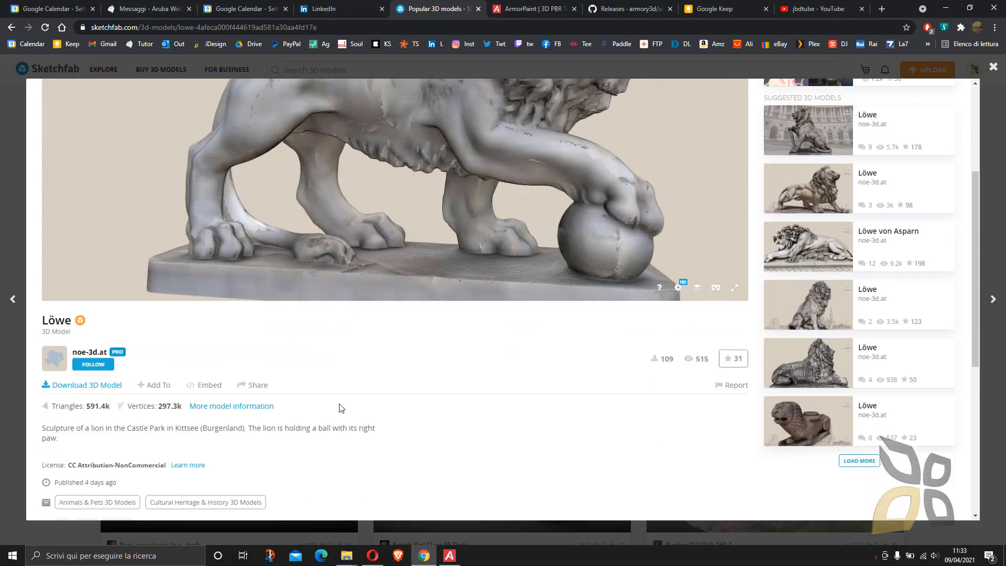
scroll(340, 408, down, 1)
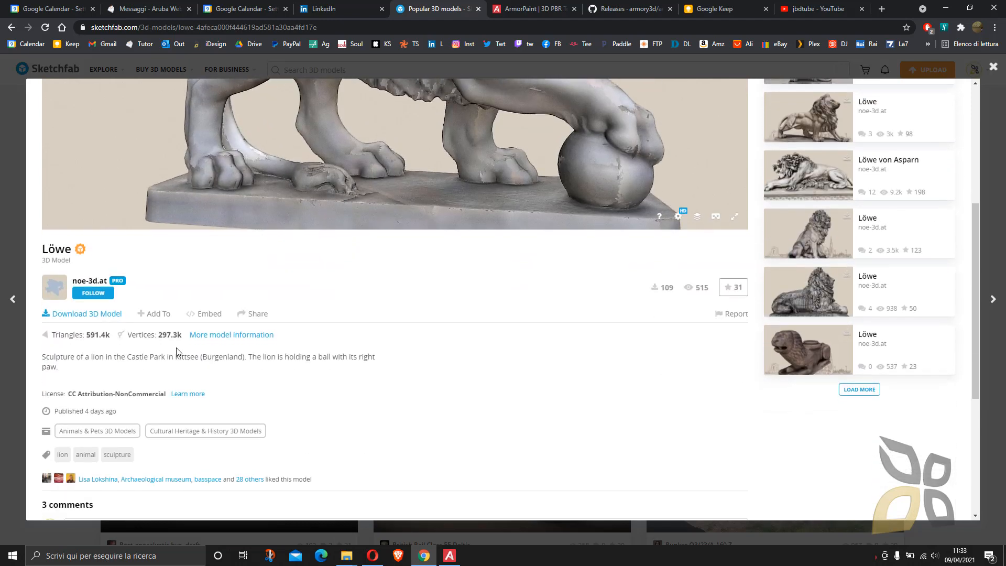
click(95, 318)
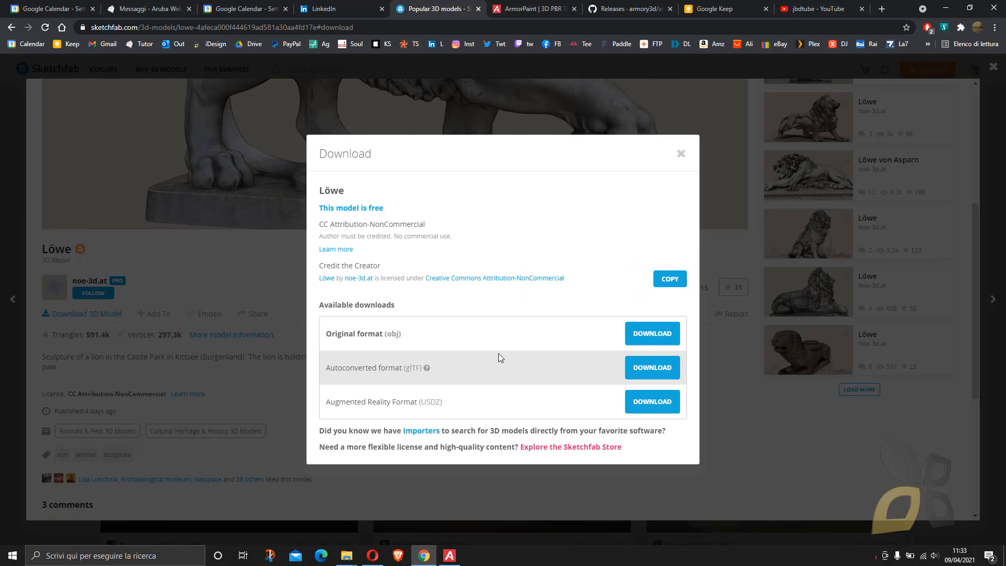
double_click(393, 334)
click(417, 376)
drag(420, 368, 402, 365)
click(361, 369)
click(212, 256)
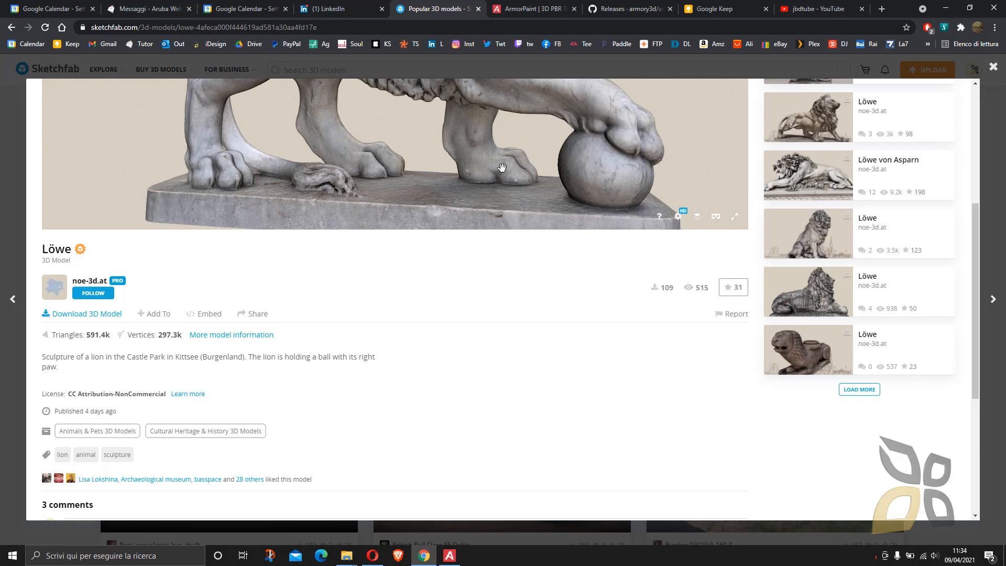
Go to the already open ArmorPaint online manual and check its web address.
click(530, 9)
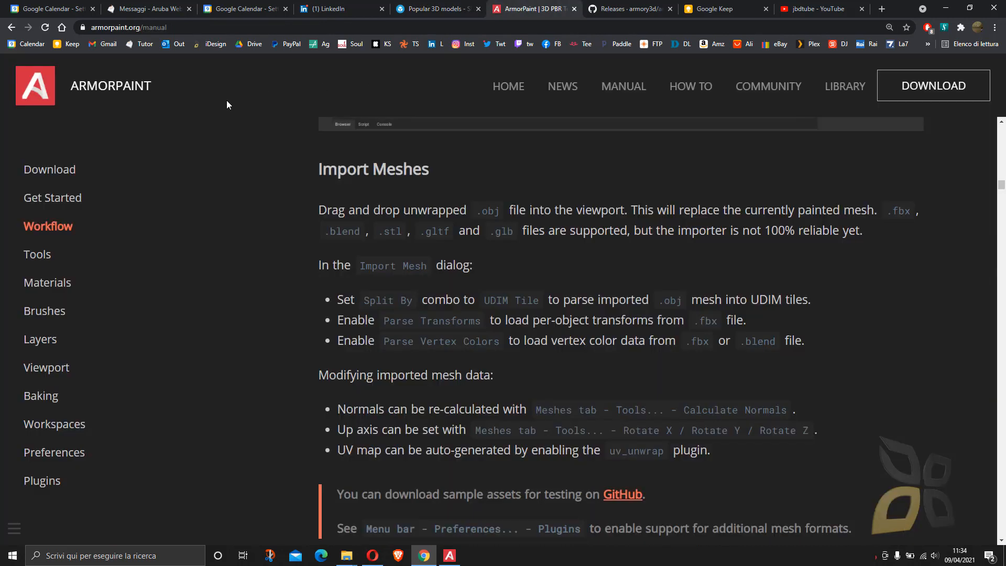
double_click(106, 29)
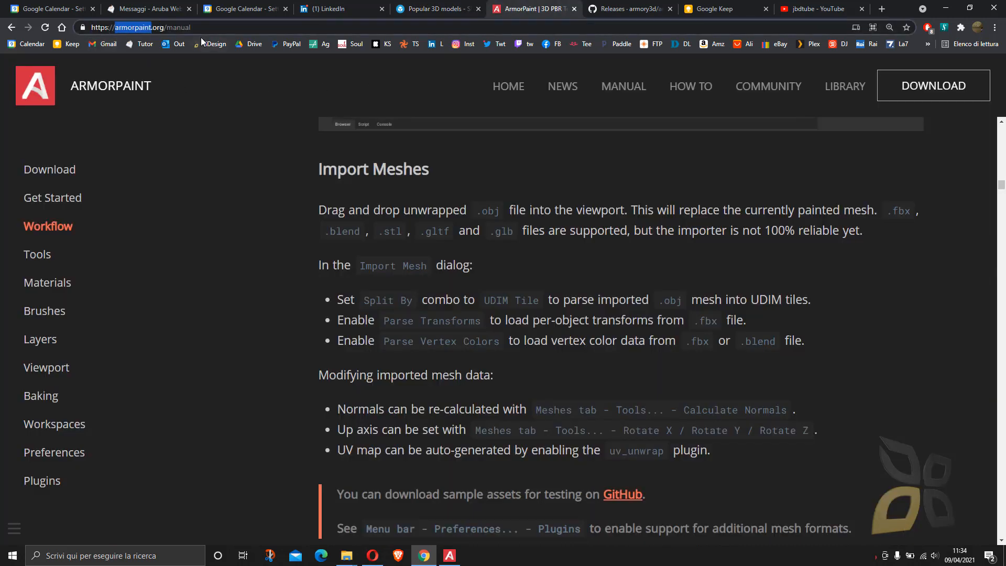
double_click(179, 28)
click(215, 115)
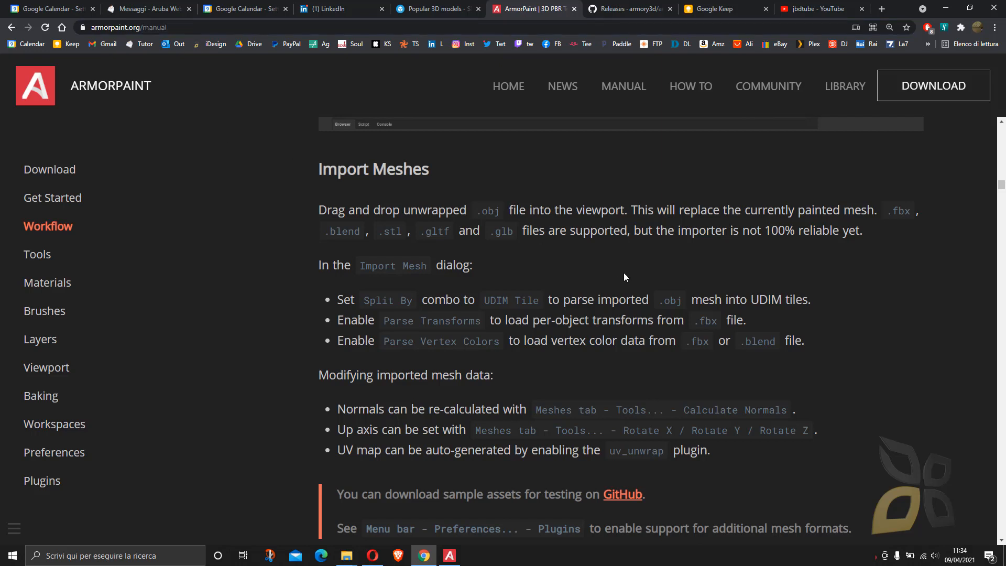
click(128, 27)
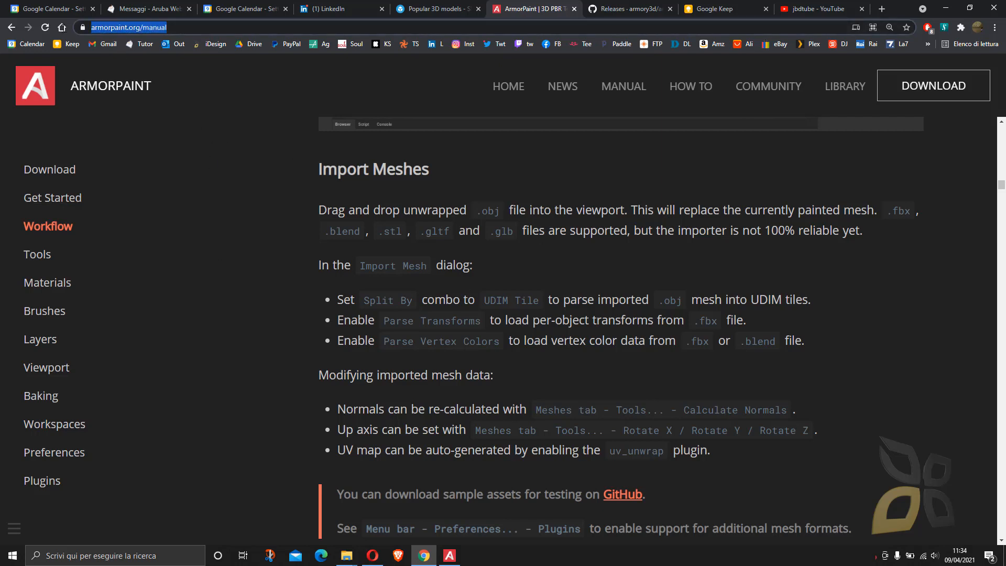
click(195, 241)
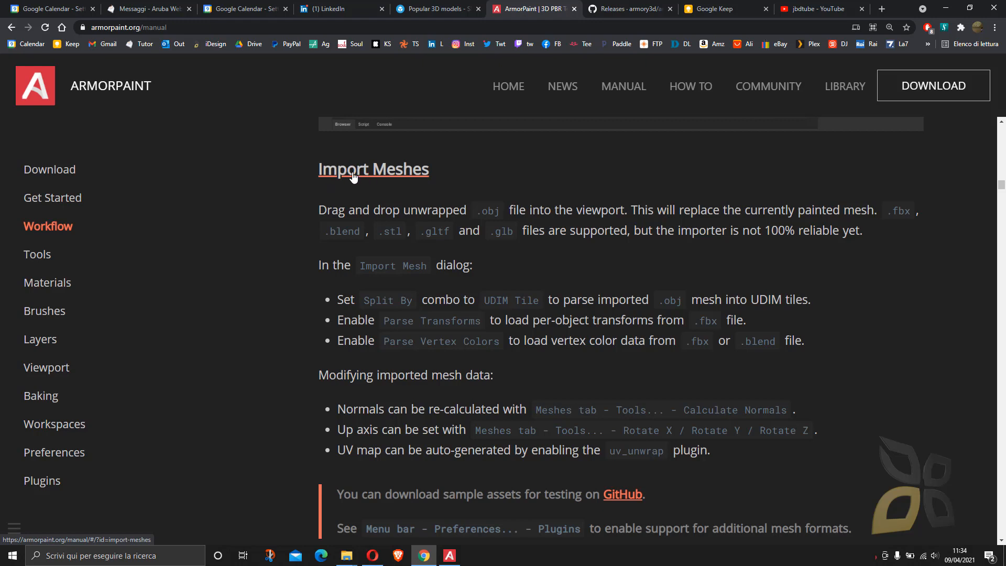
Read the manual's Import Meshes section for the supported mesh file formats and the note on the importer's reliability.
drag(308, 168, 448, 235)
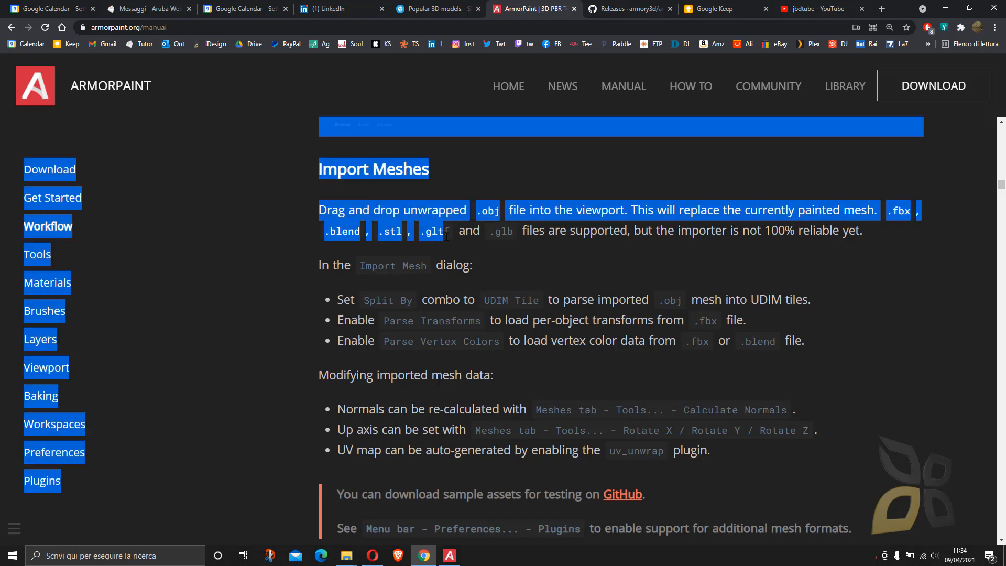
click(468, 185)
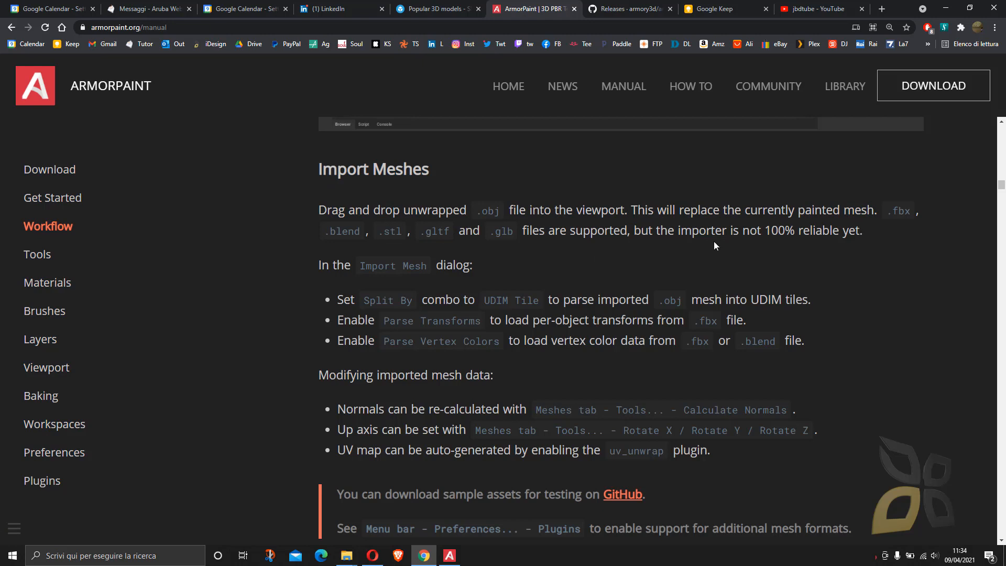
drag(499, 211, 477, 207)
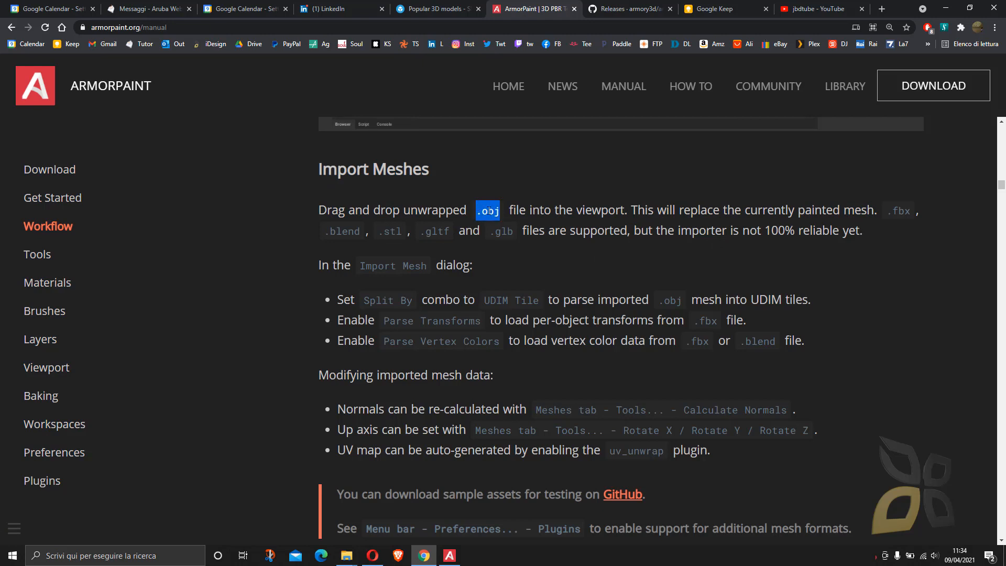
double_click(900, 208)
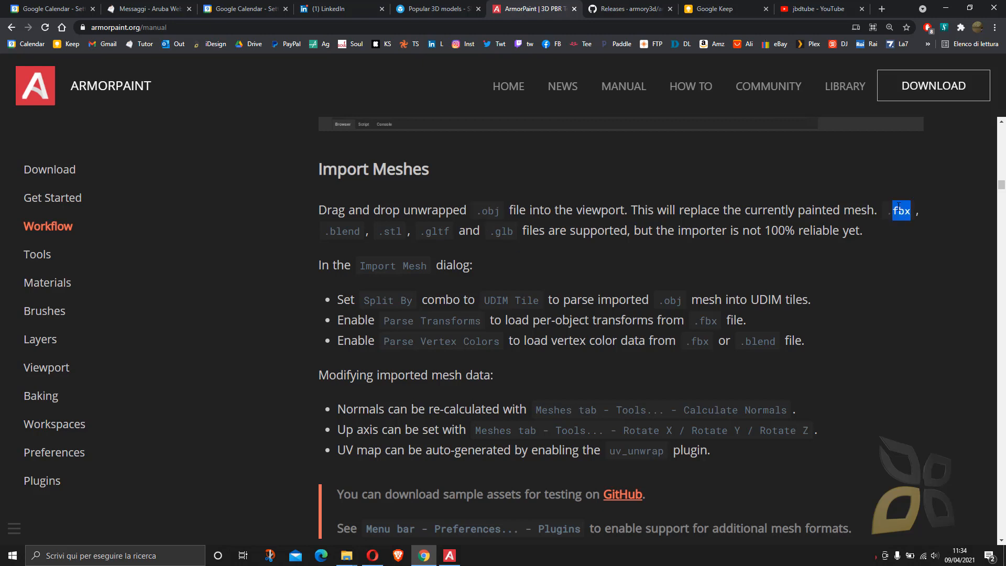
double_click(346, 232)
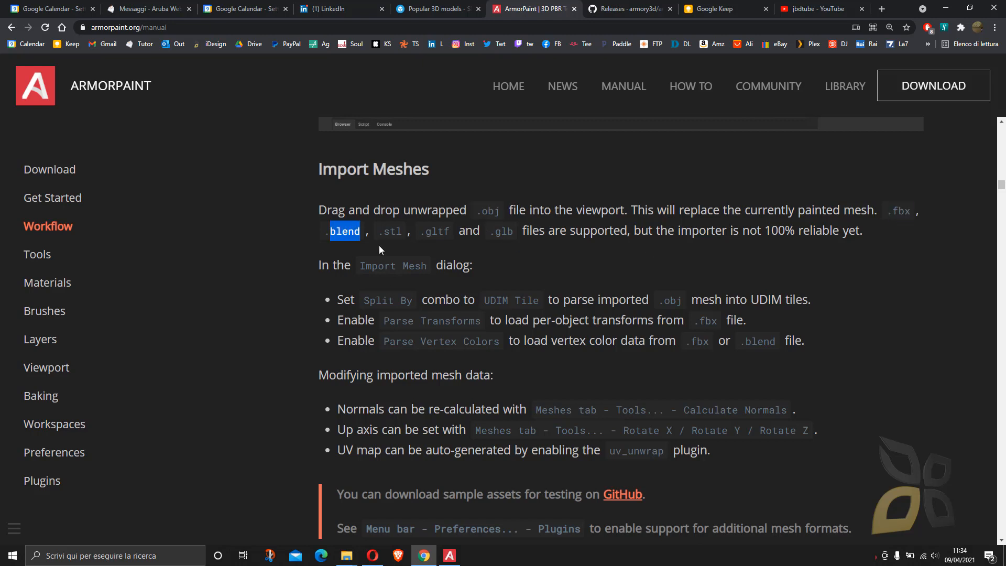
double_click(394, 232)
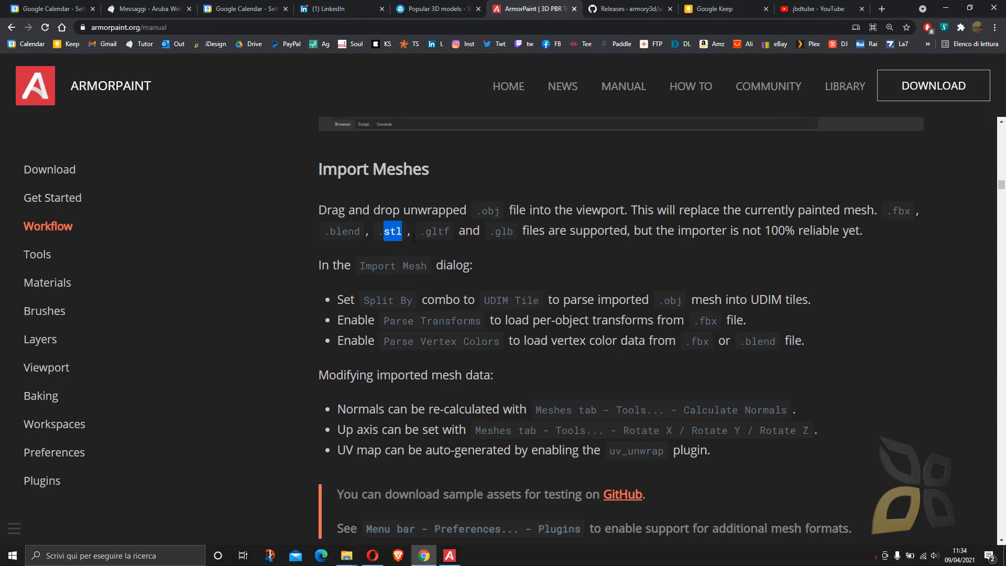
double_click(439, 232)
double_click(506, 232)
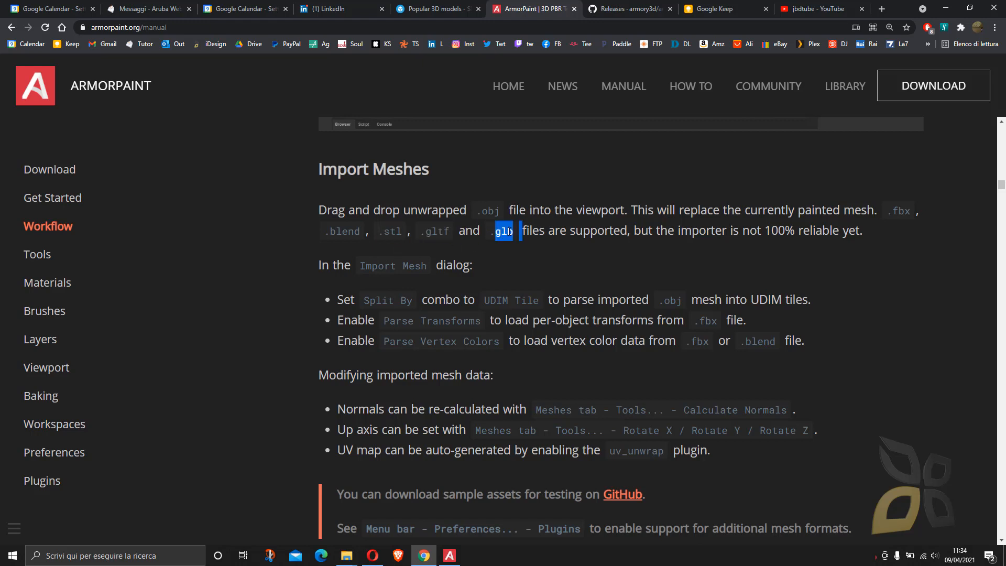
click(563, 234)
mouse_move(568, 233)
mouse_down()
mouse_move(632, 233)
mouse_move(563, 232)
mouse_up()
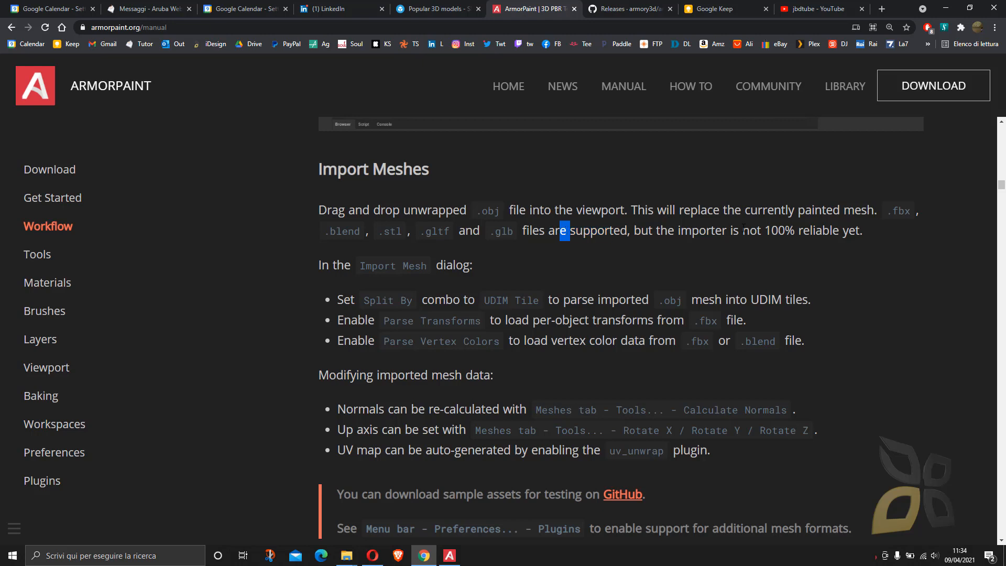
click(800, 237)
drag(765, 231, 861, 234)
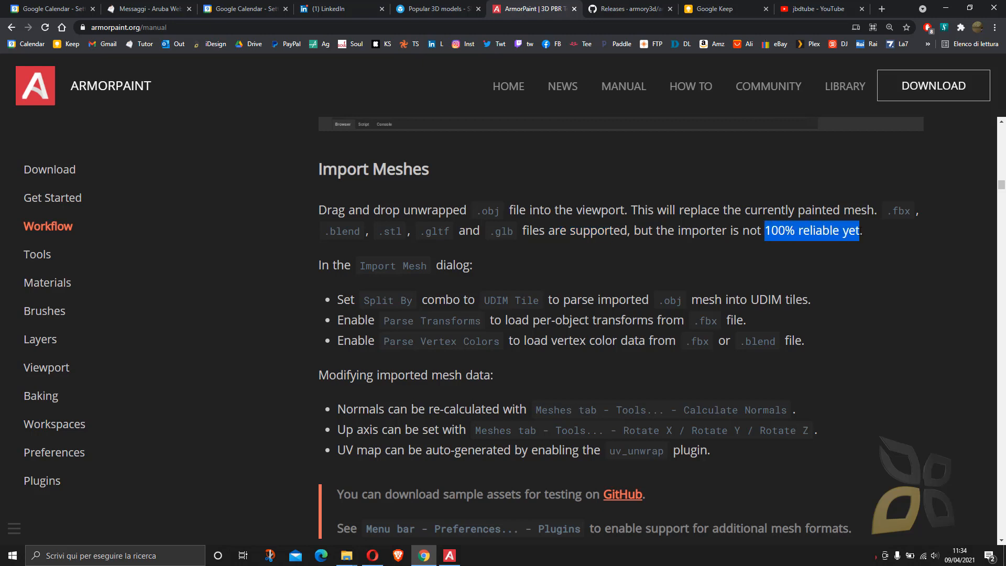
Review the manual's note on the importer's reliability and the Import Meshes heading.
double_click(849, 233)
click(777, 256)
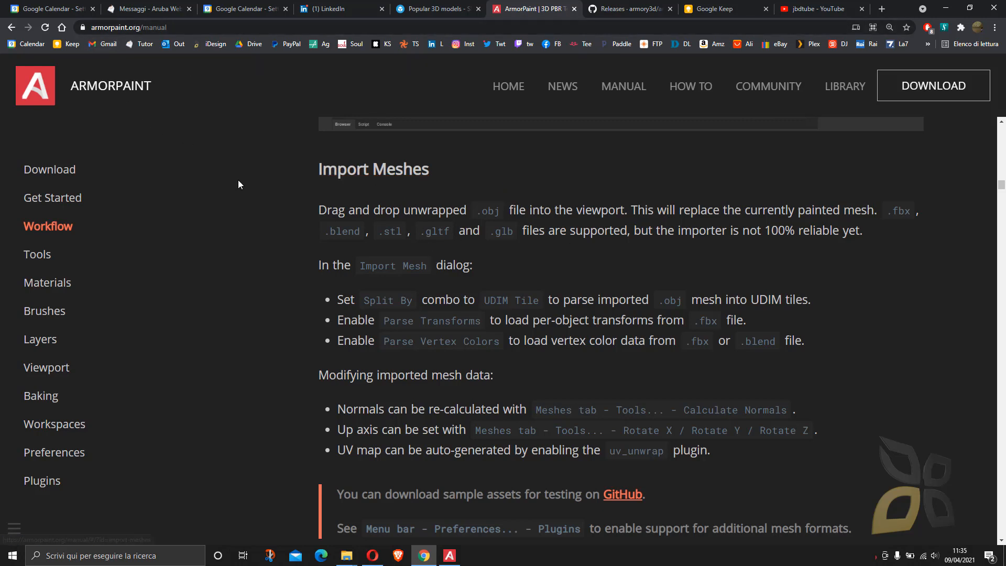
drag(319, 172, 423, 182)
click(422, 183)
Read the note on sample assets for testing, open its GitHub link and close the duplicate releases tab.
scroll(547, 379, down, 2)
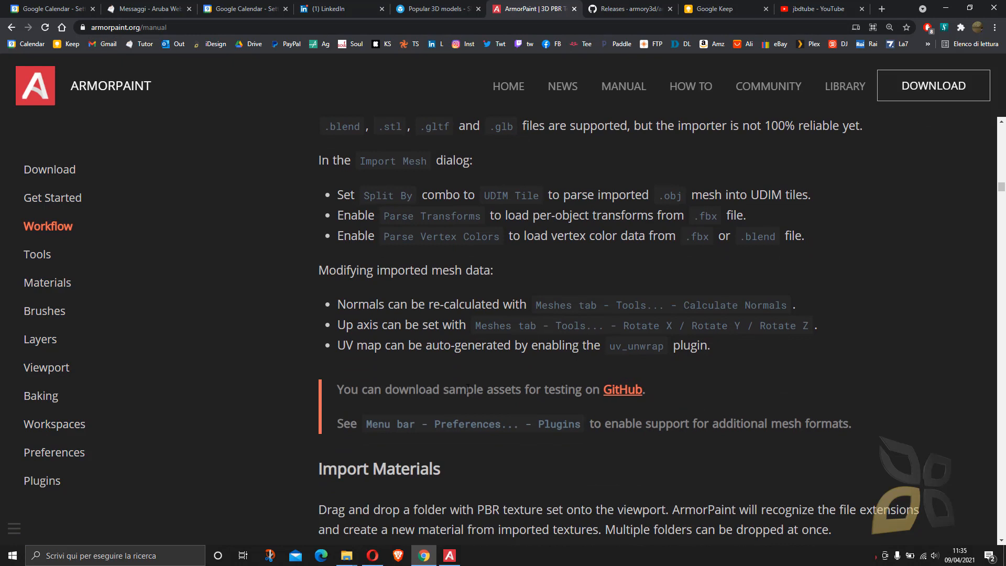
drag(339, 390, 480, 390)
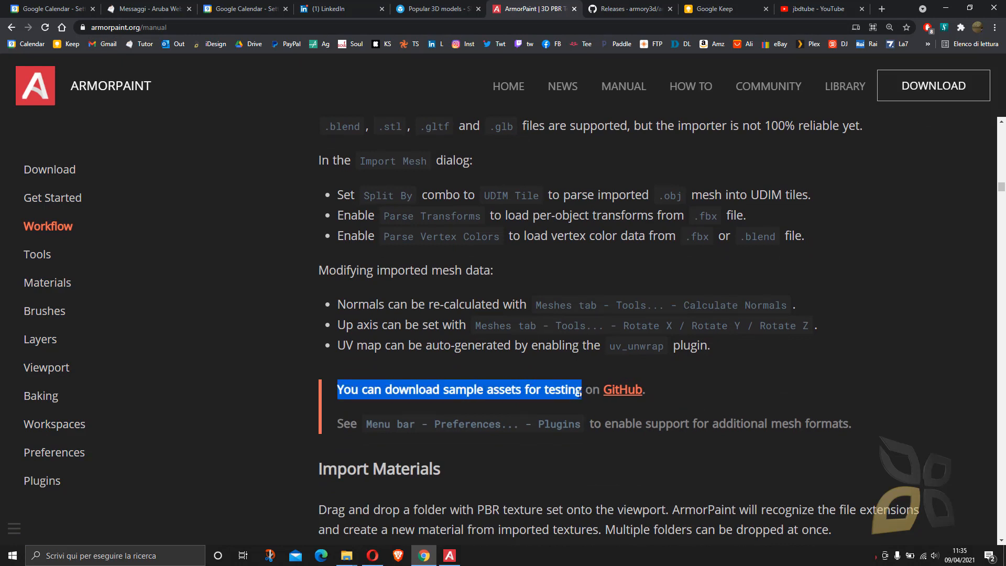
drag(578, 392, 643, 390)
click(674, 392)
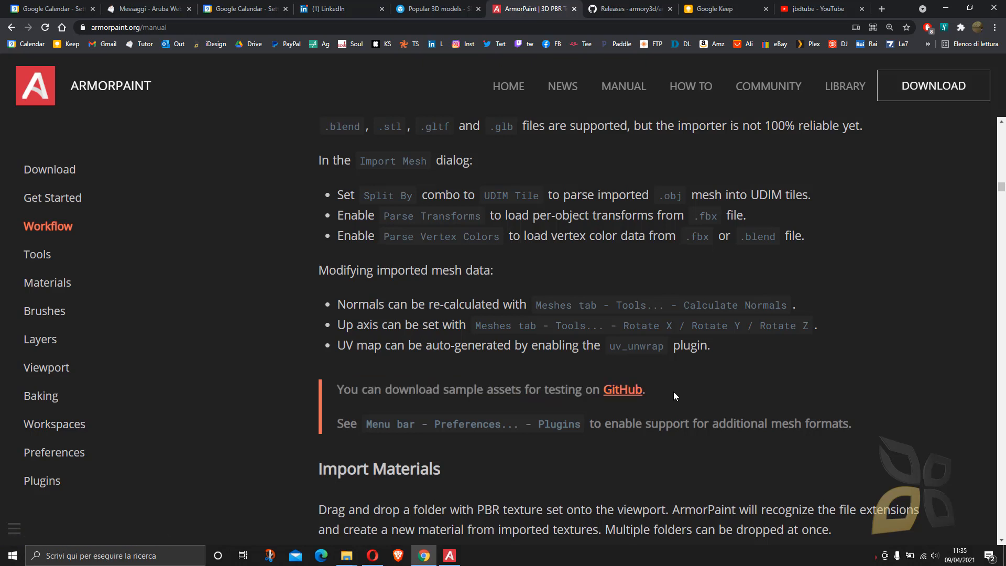
click(625, 400)
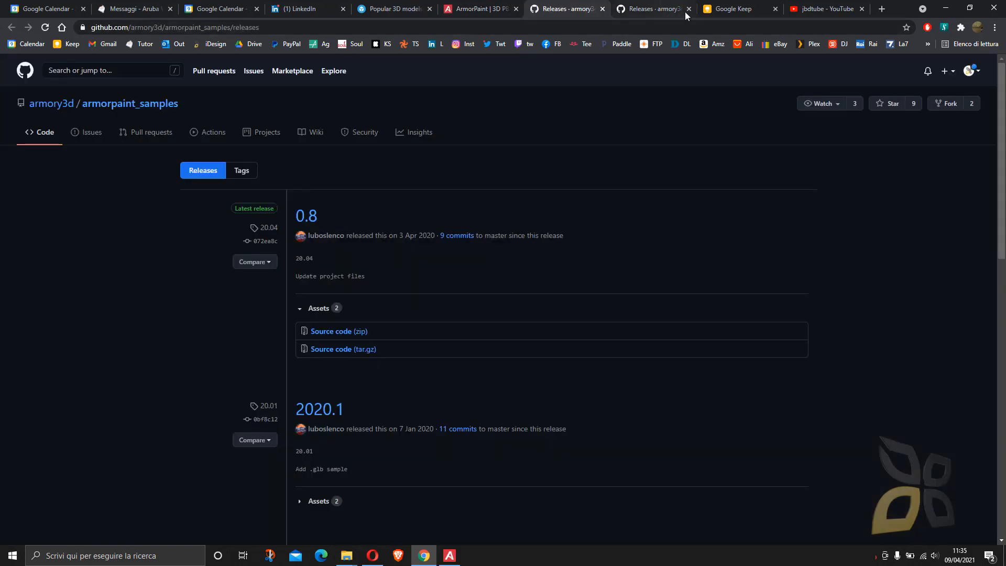
click(689, 9)
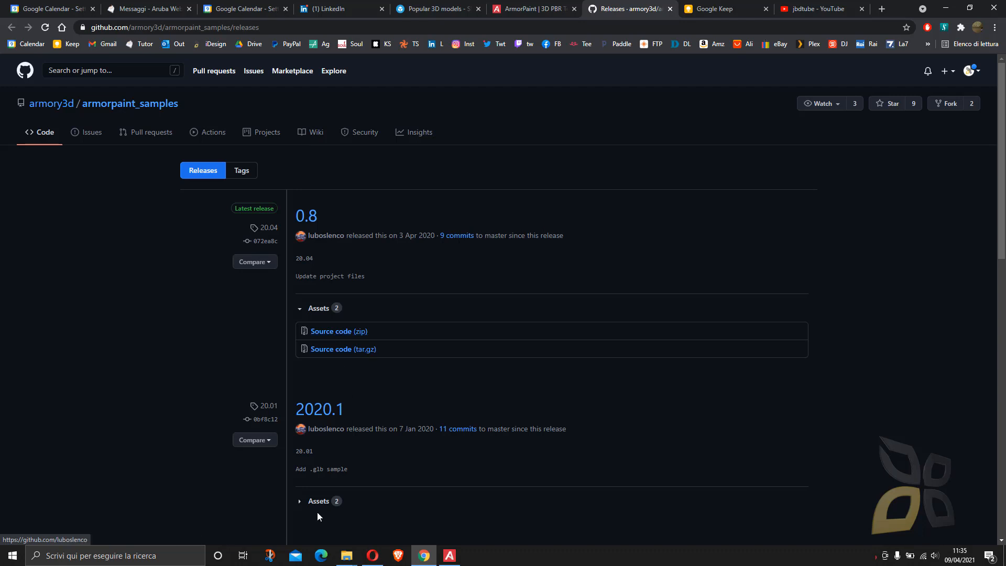
Switch to File Explorer and open the Samples folder inside the ArmorPaint works folder.
mouse_move(354, 561)
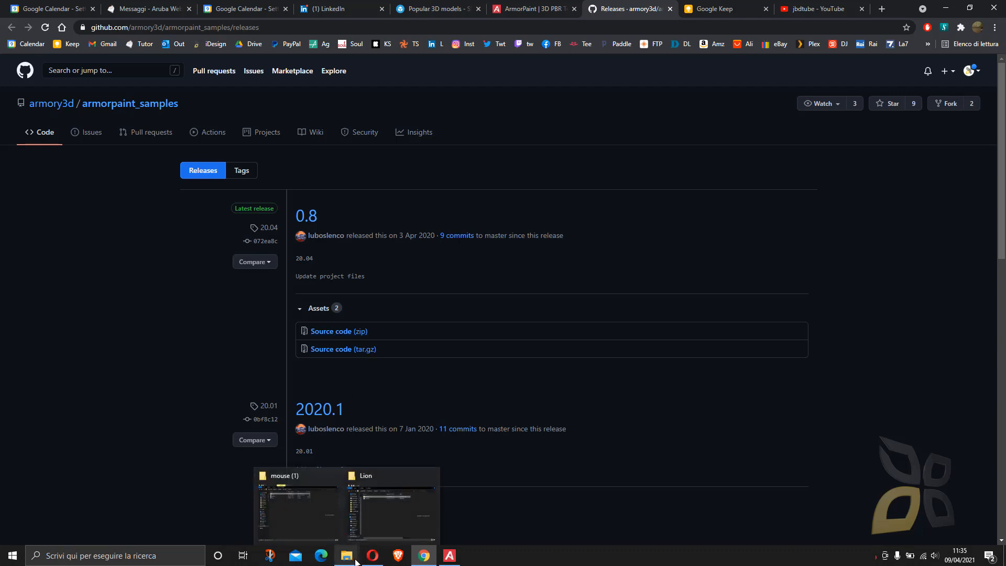
click(391, 506)
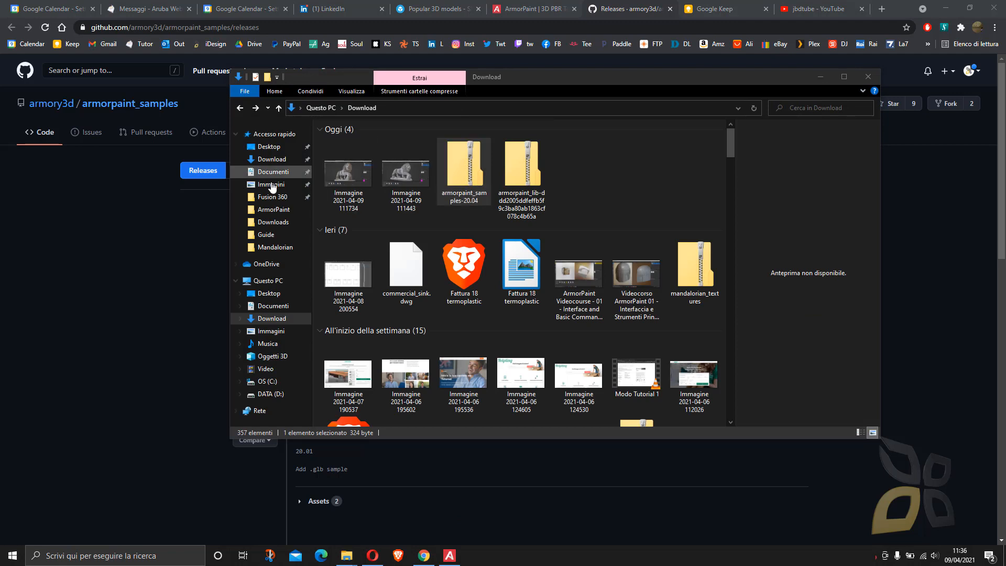
click(270, 210)
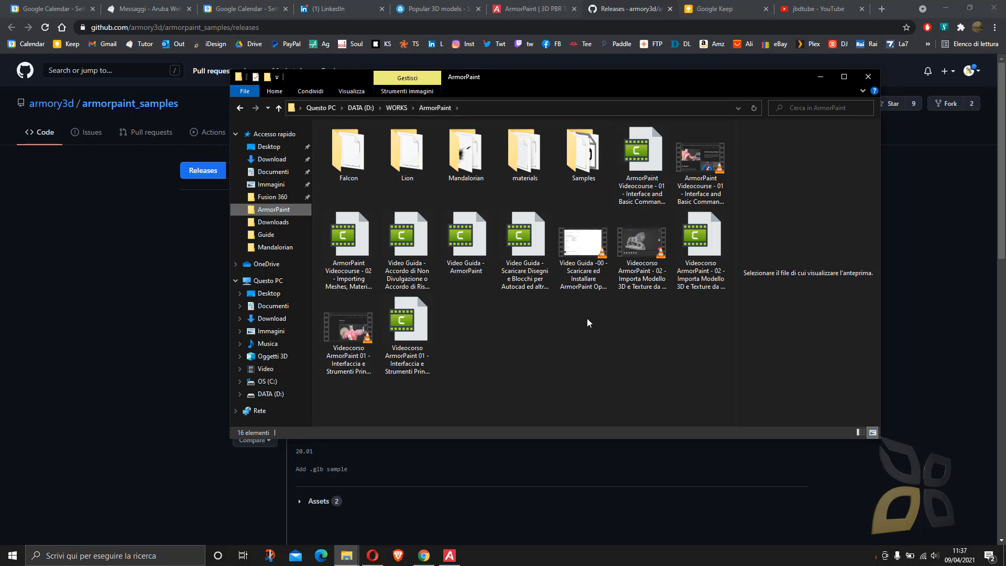
drag(623, 81, 560, 111)
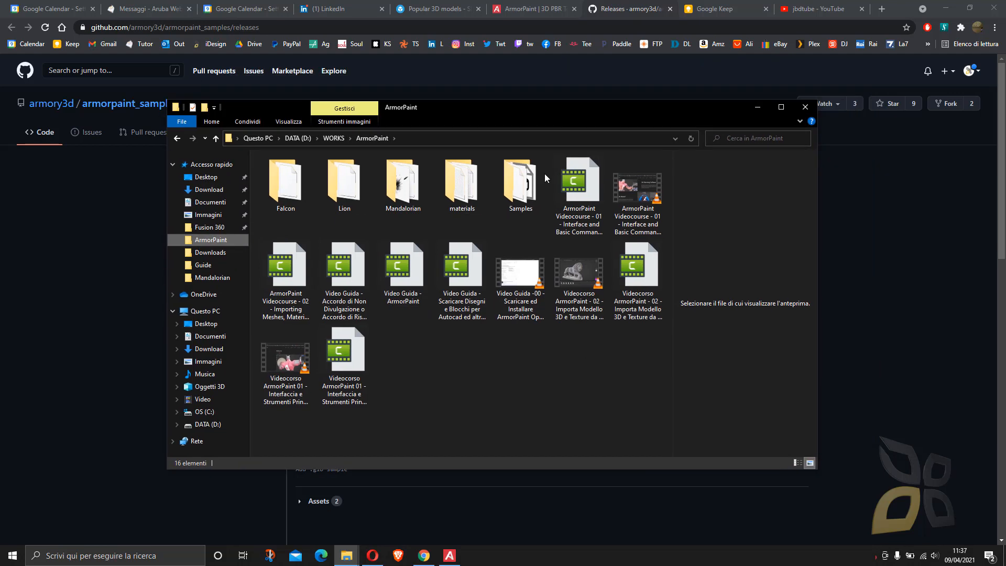
click(463, 199)
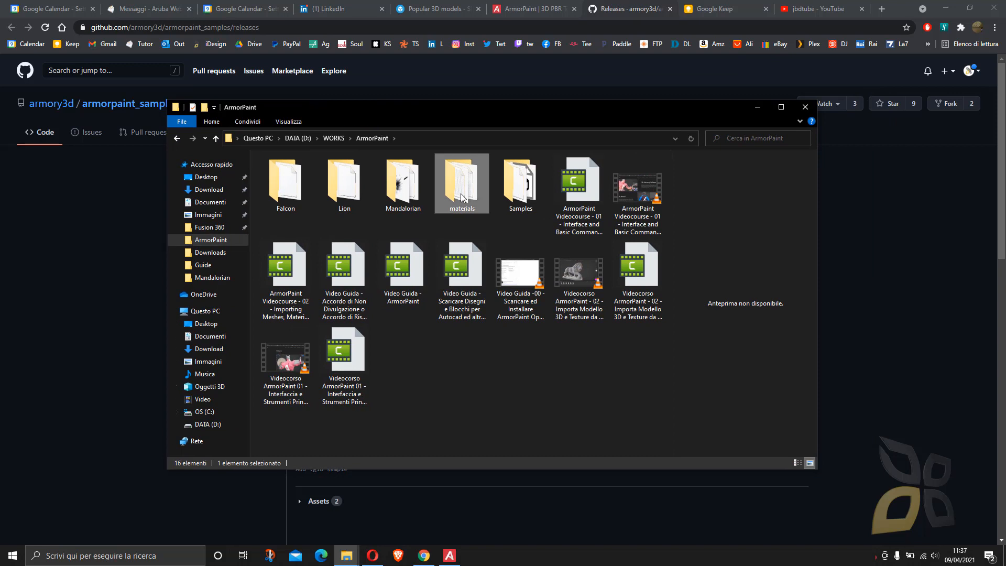
double_click(516, 183)
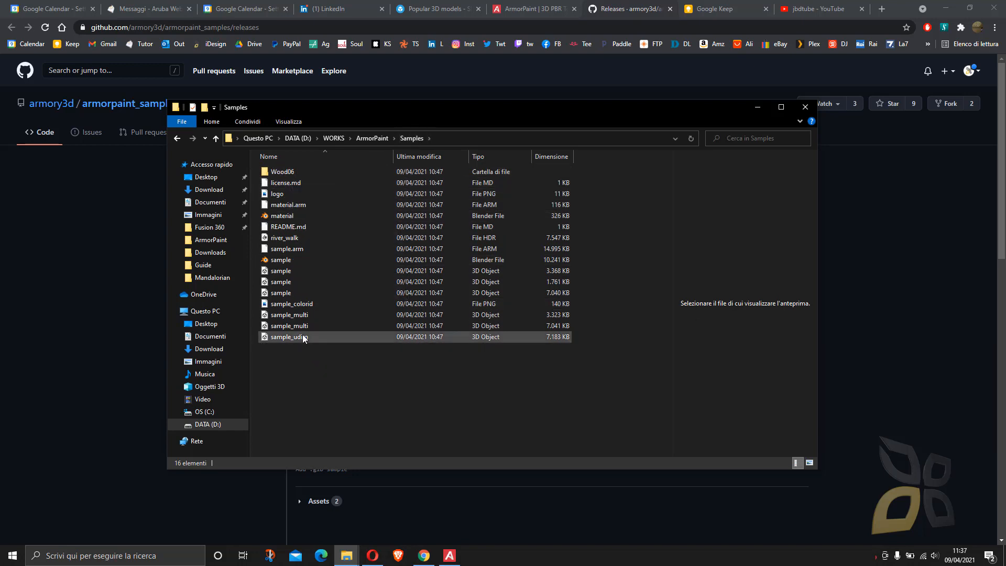
Check the file type of the 7,040 KB sample 3D object in its properties and close them.
right_click(300, 295)
click(270, 293)
right_click(270, 293)
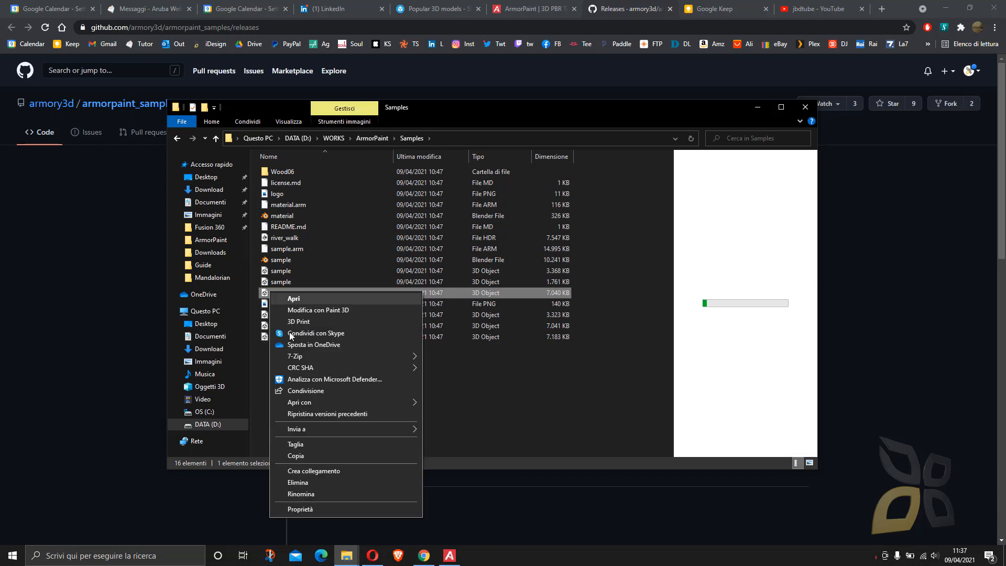
click(307, 510)
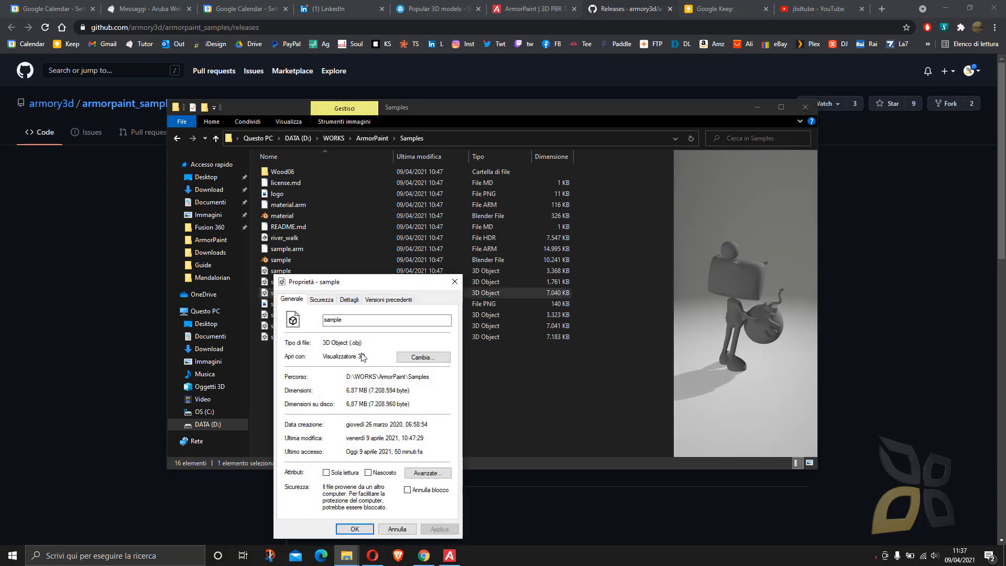
click(460, 282)
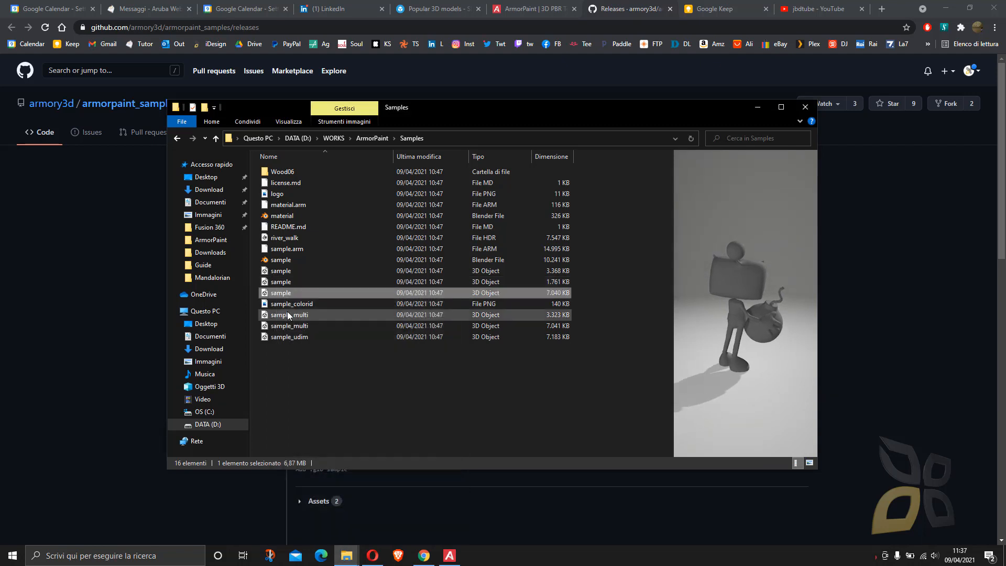
Check the file type of the 3,368 KB sample 3D object, and inspect the Blender sample and sample.arm entries.
click(280, 273)
right_click(279, 274)
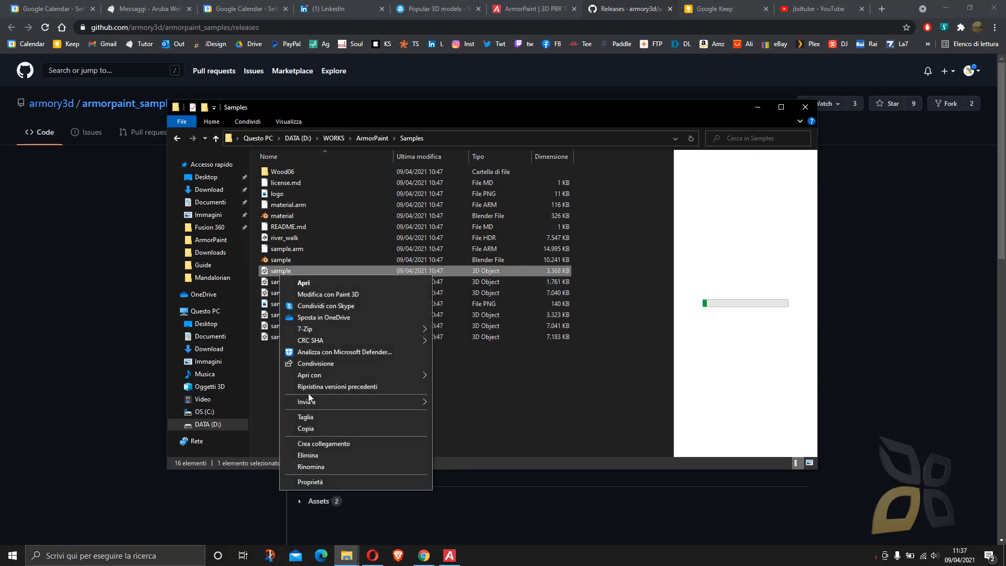
click(325, 477)
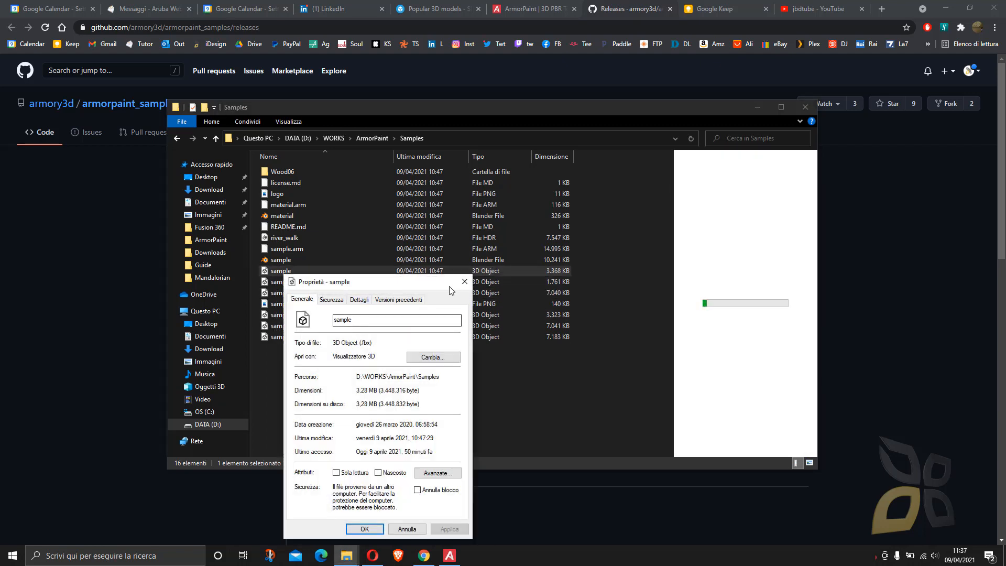
click(465, 281)
click(287, 257)
right_click(284, 258)
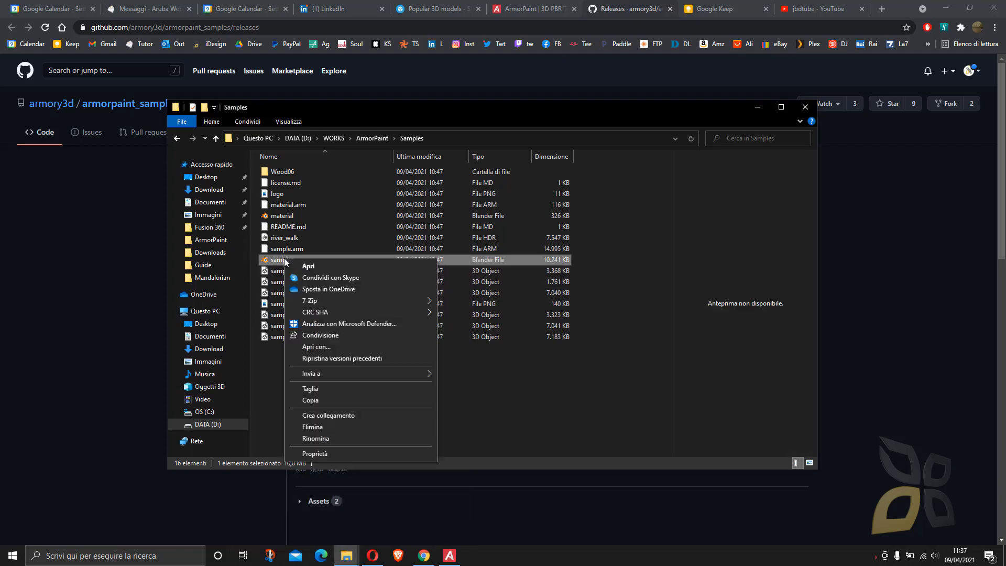
click(292, 246)
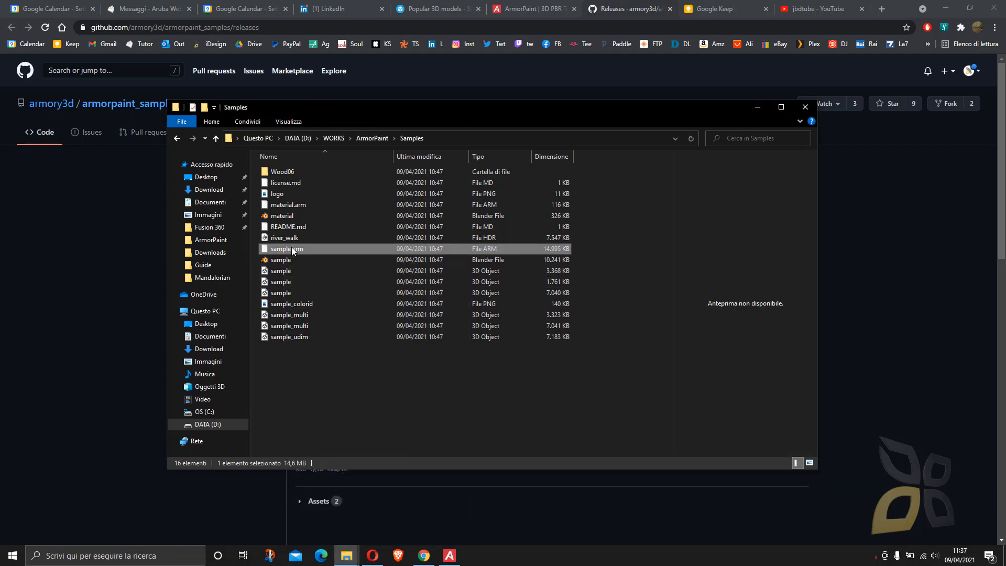
Check the file types of the 7,040 KB and 1,761 KB sample 3D objects and close both properties windows.
click(291, 295)
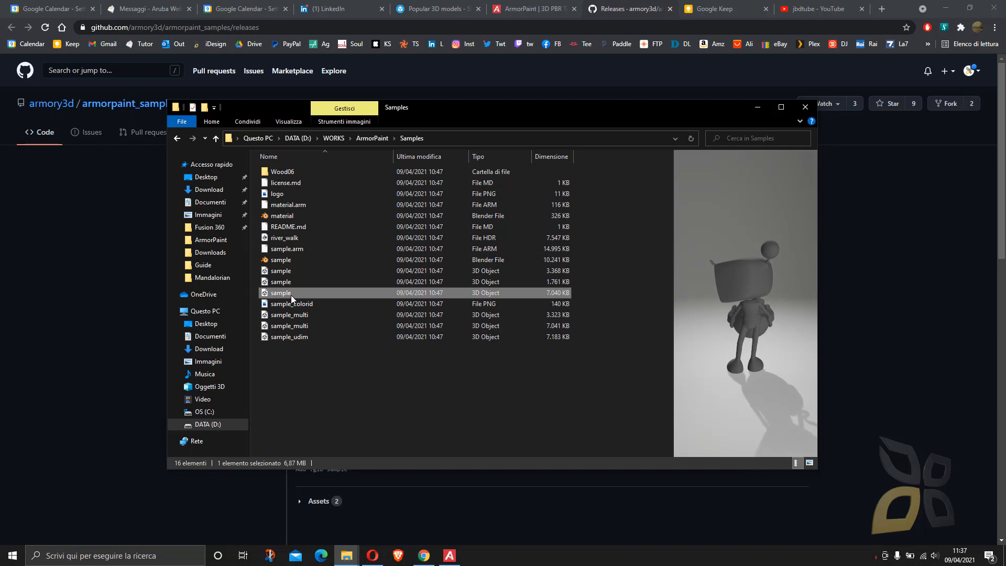
right_click(291, 294)
click(334, 513)
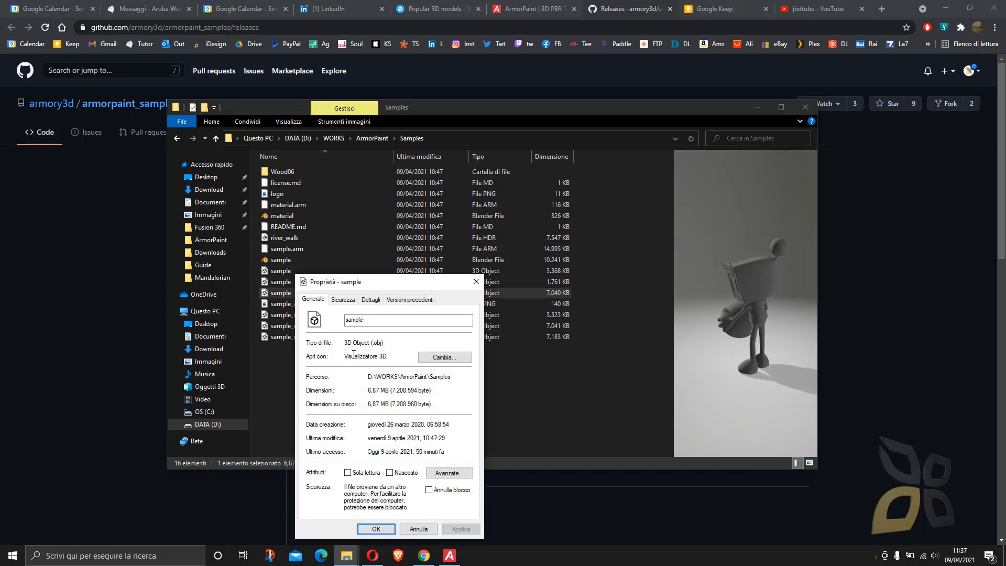
right_click(278, 282)
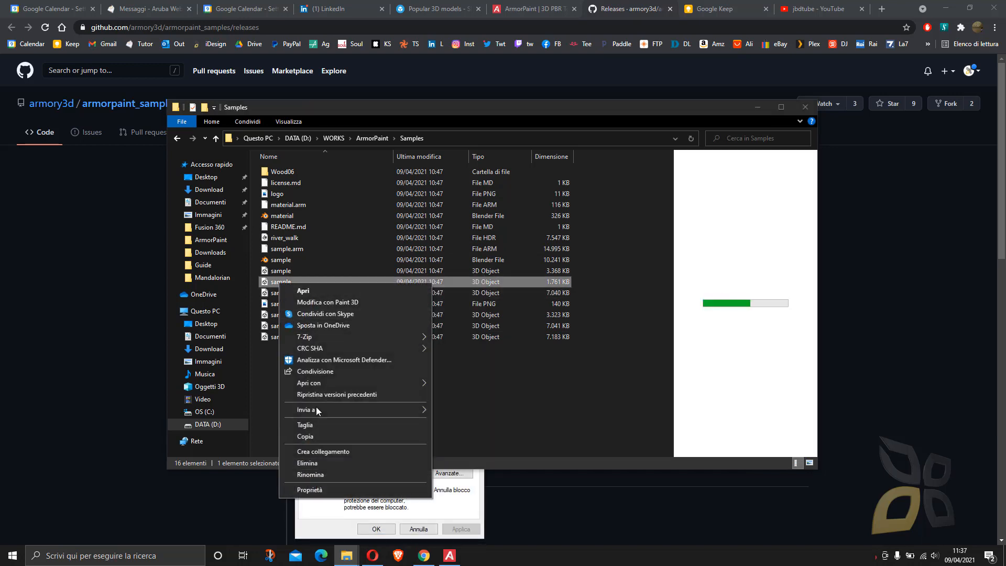
click(325, 488)
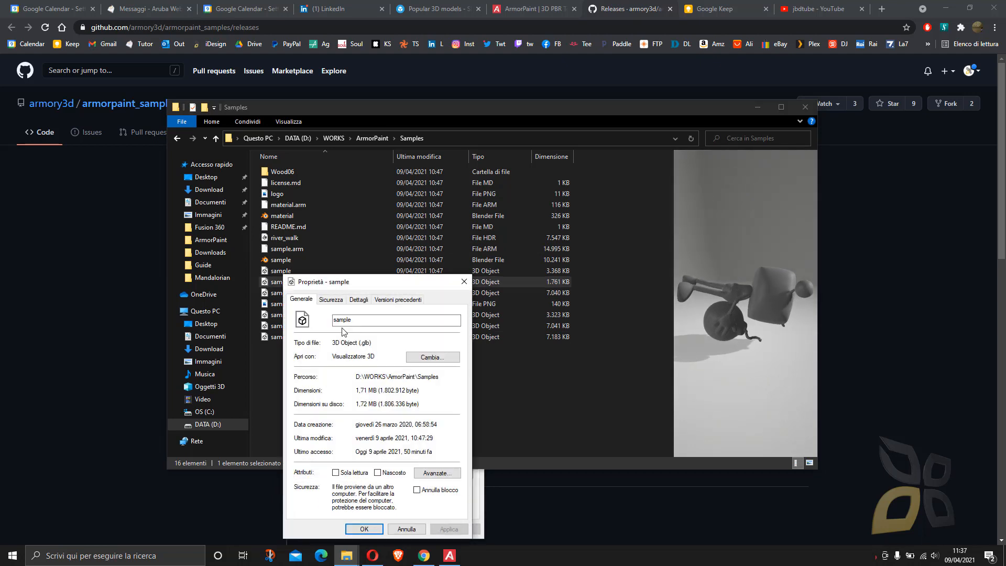
click(466, 283)
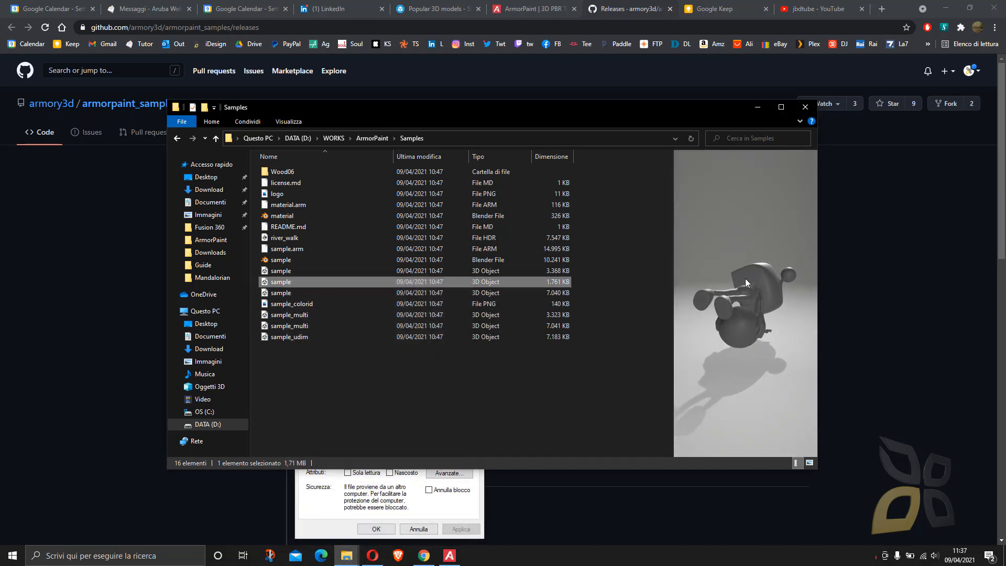
click(471, 507)
click(483, 277)
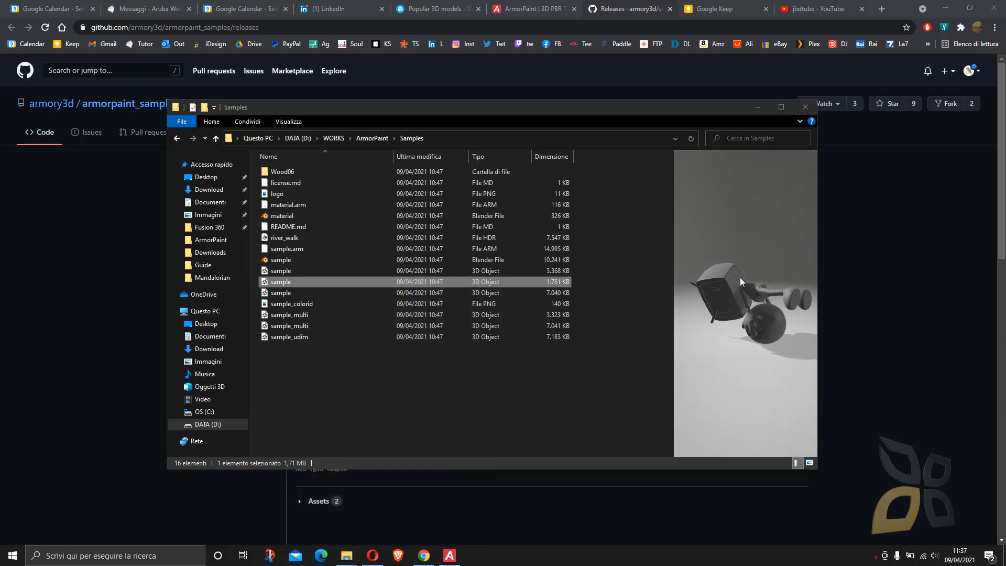
Look through the remaining sample files, including sample_multi, sample_udim, the Blender material and the river_walk HDR.
click(297, 292)
click(300, 304)
click(301, 326)
click(301, 350)
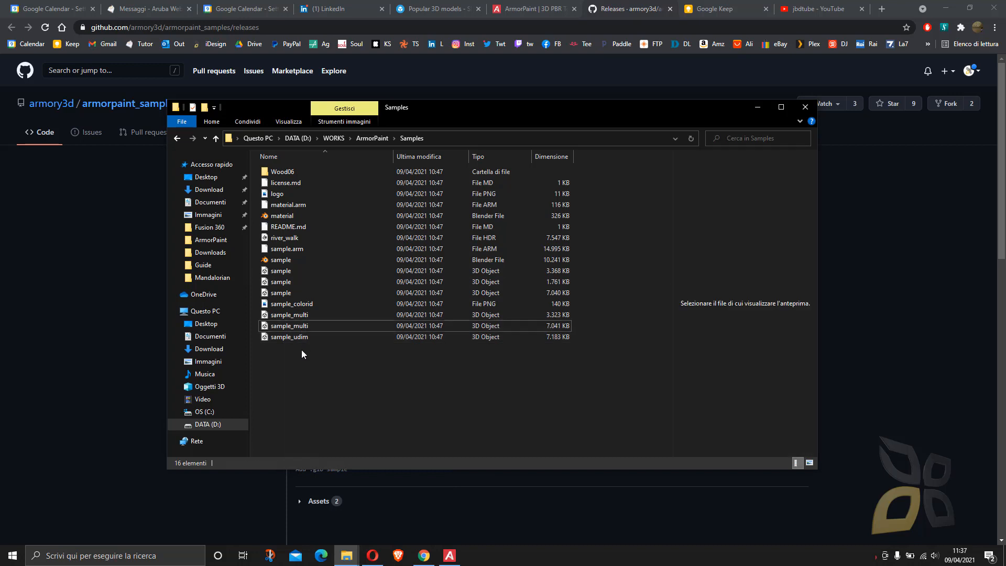
click(292, 326)
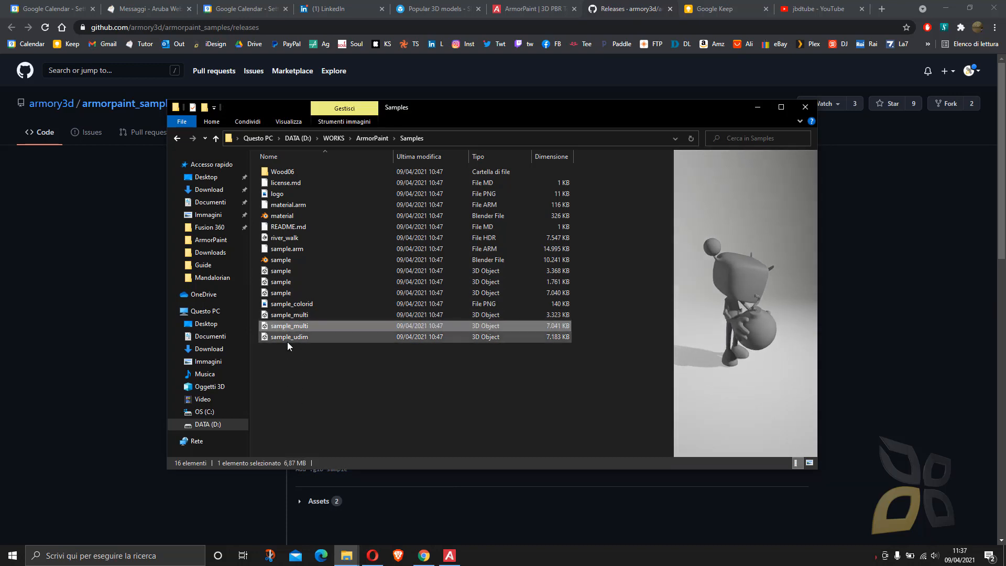
click(287, 337)
click(284, 282)
click(281, 260)
click(287, 216)
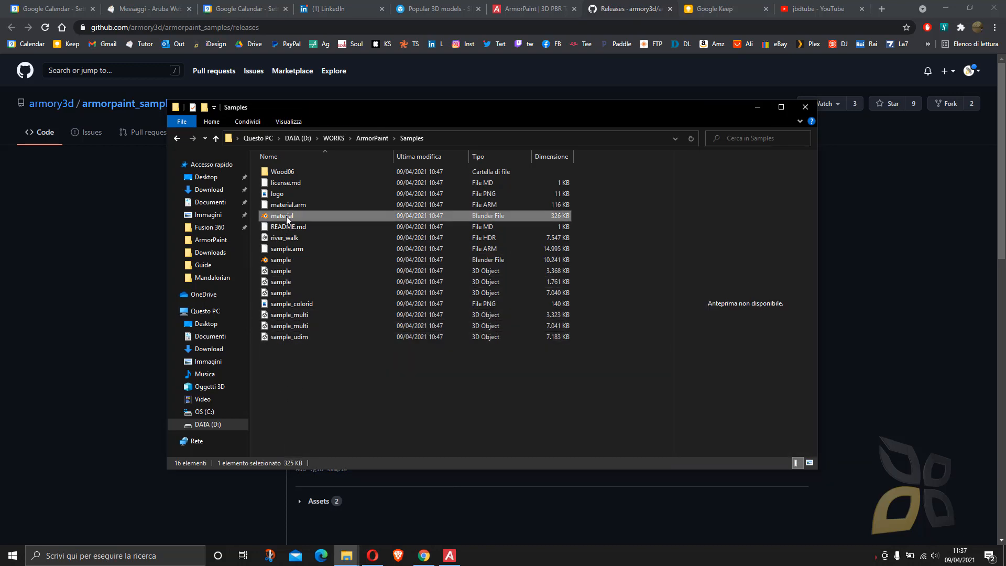
click(285, 237)
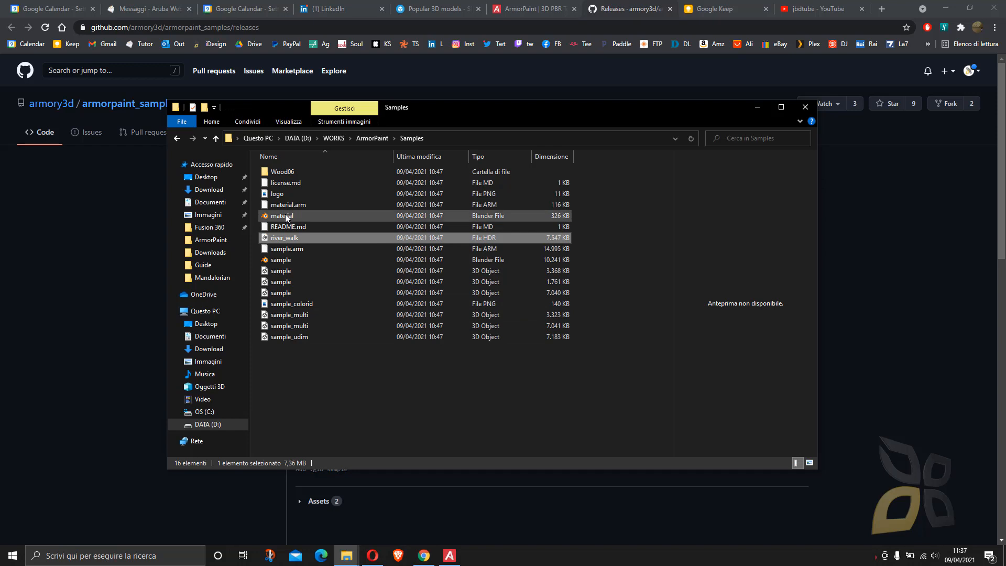
Open the Wood06 folder, preview its color and normal textures, and return to the Samples folder.
click(288, 172)
double_click(286, 173)
click(287, 181)
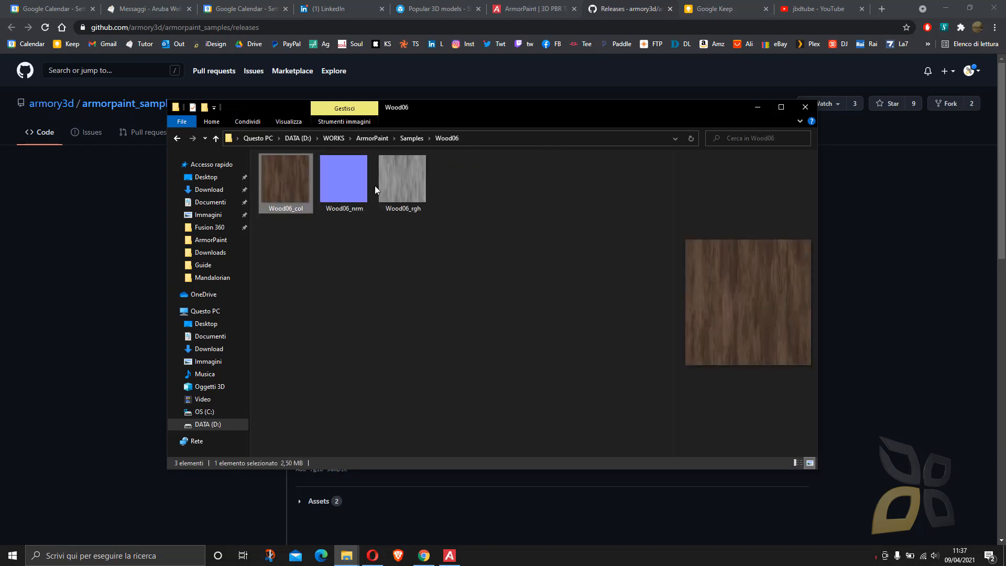
click(344, 183)
click(356, 313)
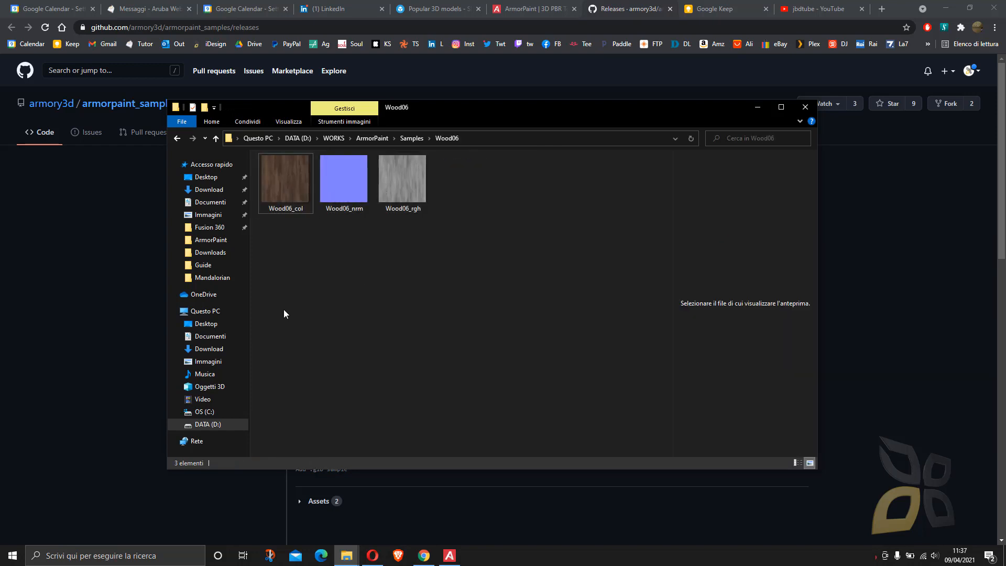
key(BackSpace)
click(285, 442)
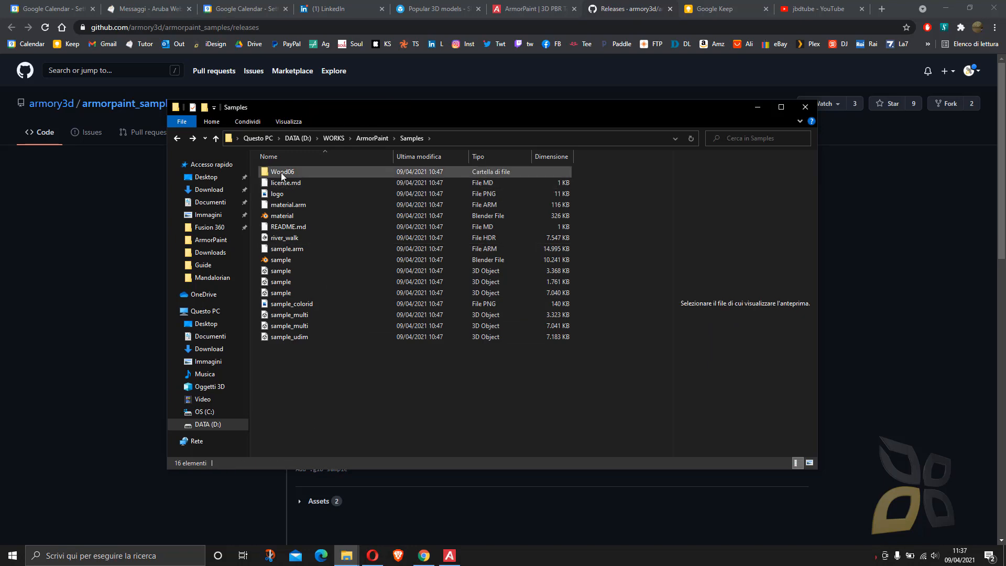
Minimize the file window, switch to the jbdtube YouTube channel and search its videos for "sketchfab".
click(759, 108)
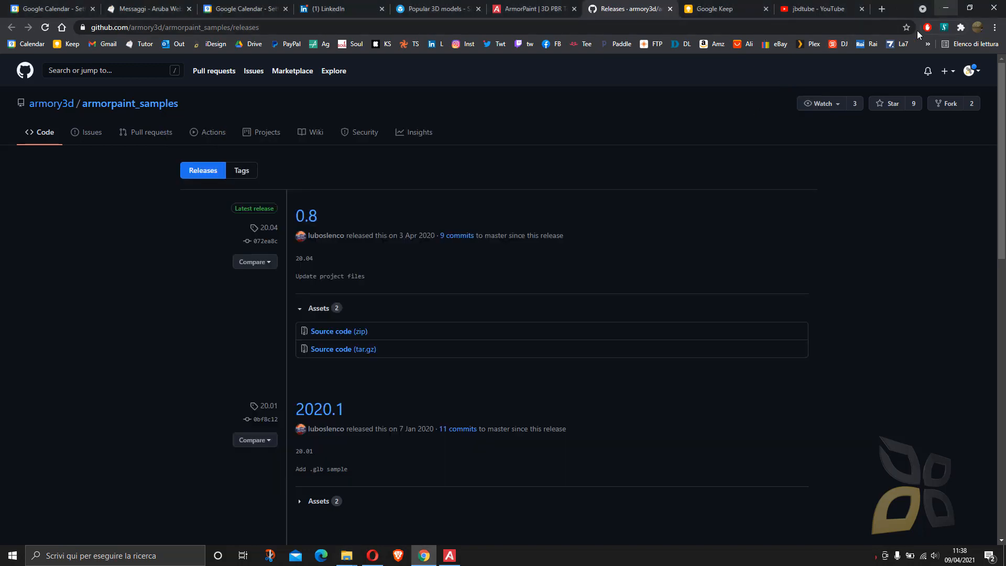
click(810, 8)
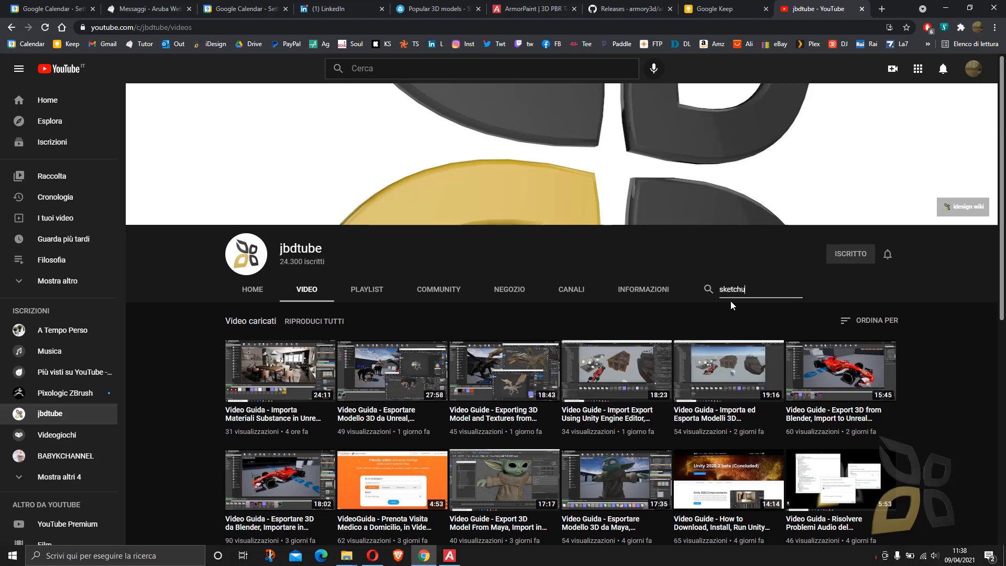
key(Return)
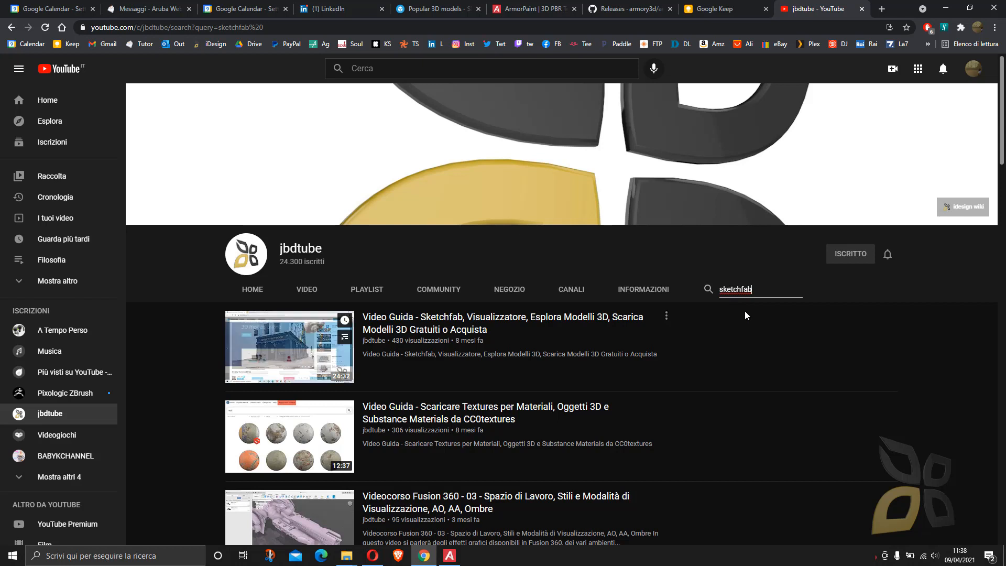
Look through the jbdtube channel's video results for "sketchfab".
scroll(744, 367, down, 3)
scroll(747, 373, down, 6)
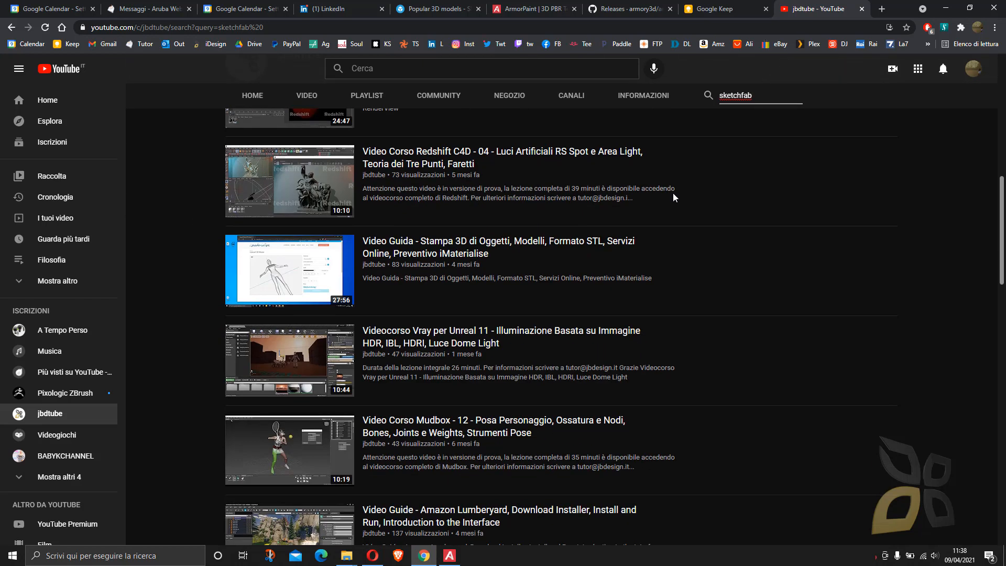
scroll(499, 388, up, 8)
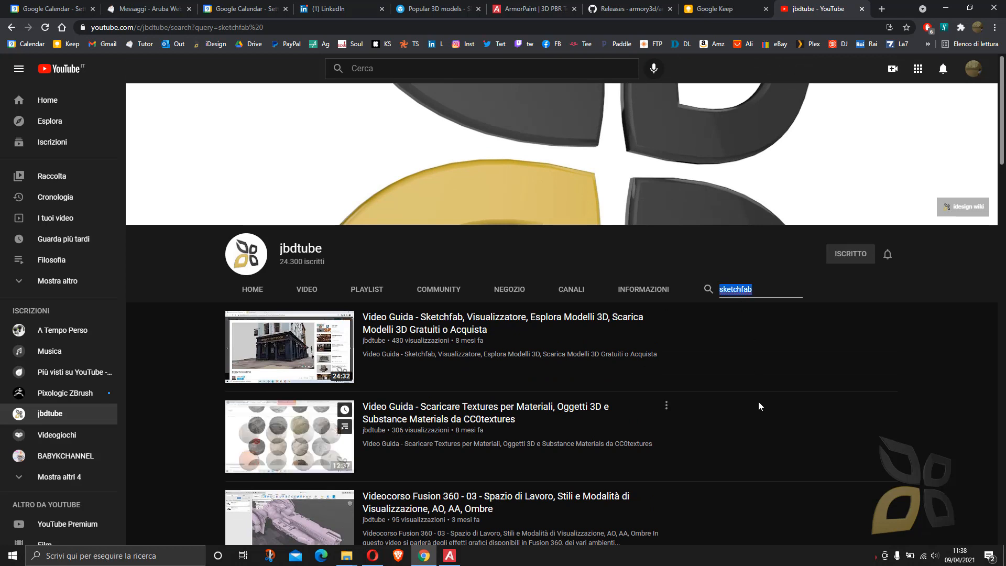
Search the channel's videos for "unwrap" and look through the resulting UV mapping tutorials.
text(unwrap)
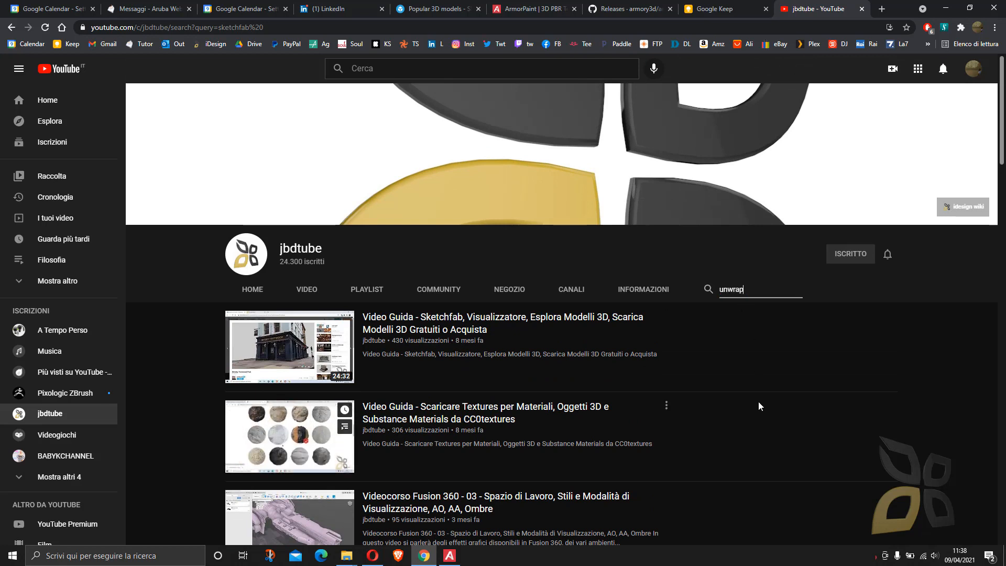
key(Return)
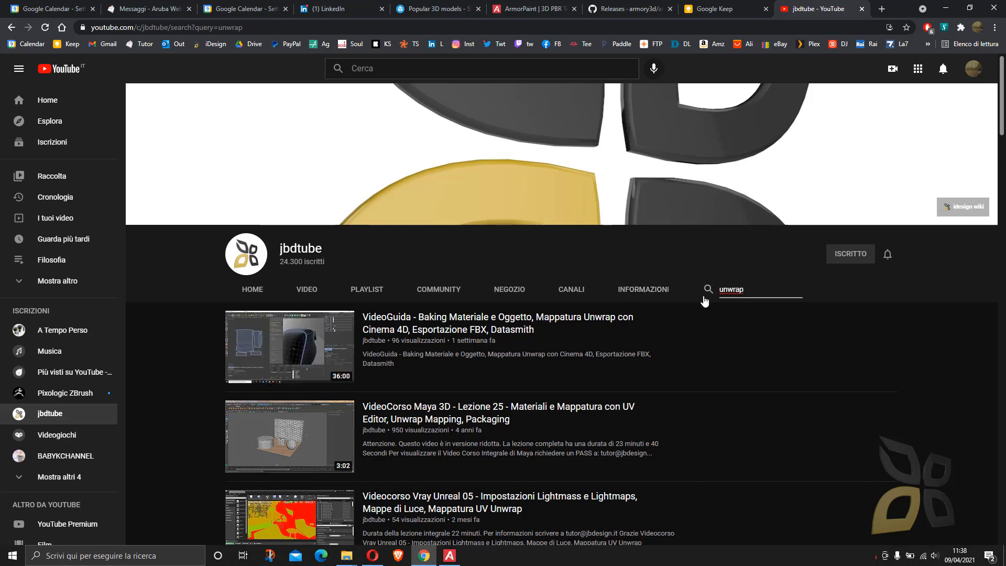
scroll(553, 376, down, 2)
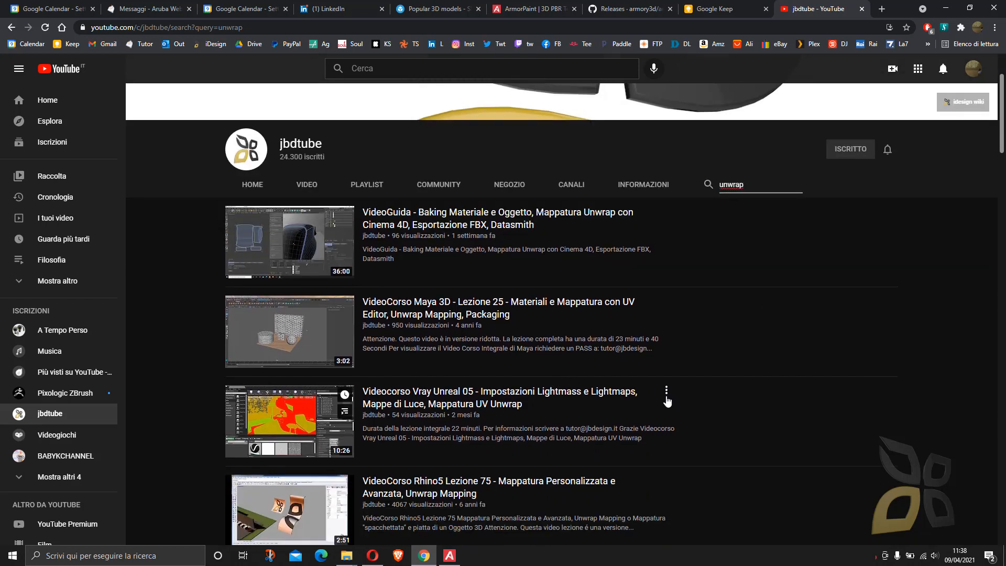
scroll(667, 401, down, 2)
scroll(675, 404, down, 4)
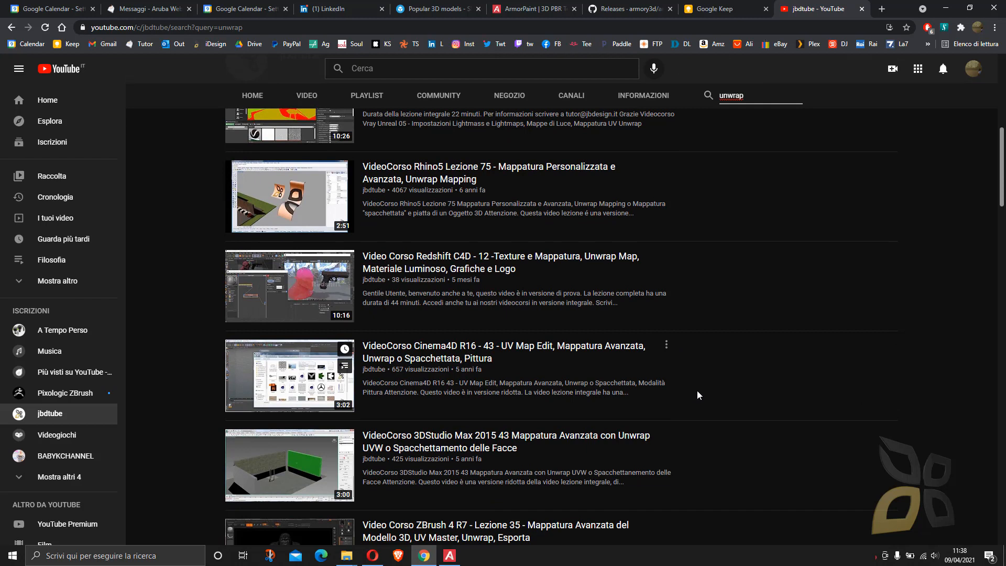
scroll(701, 377, up, 8)
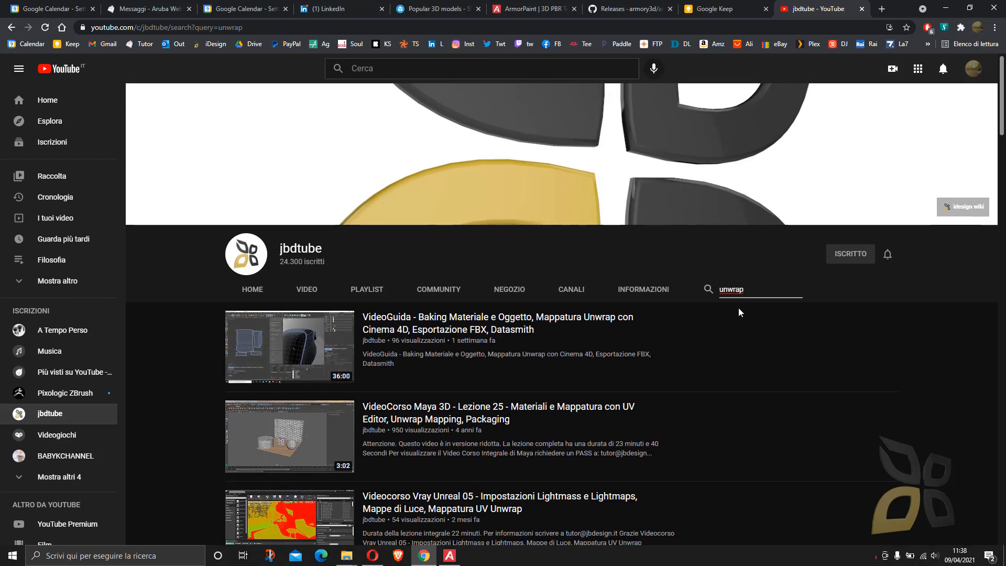
Open the channel's playlists and look through the course sections down to the English Video-Guides.
click(367, 292)
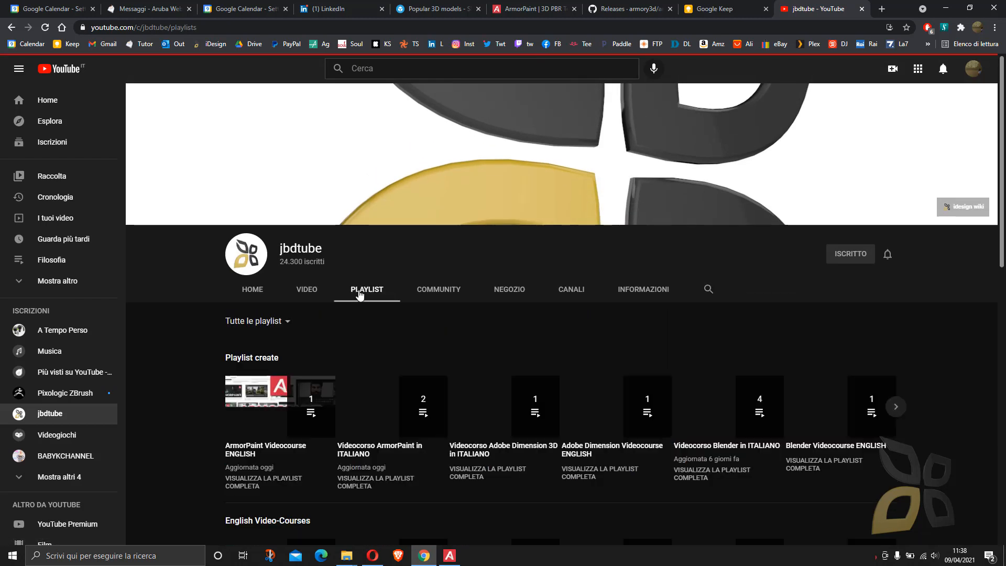
scroll(514, 332, down, 6)
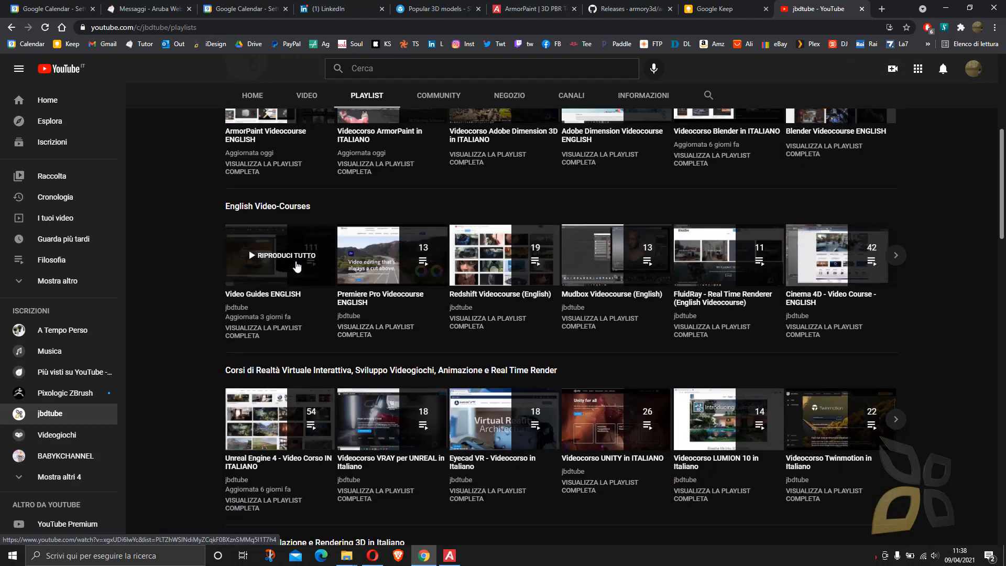
click(897, 256)
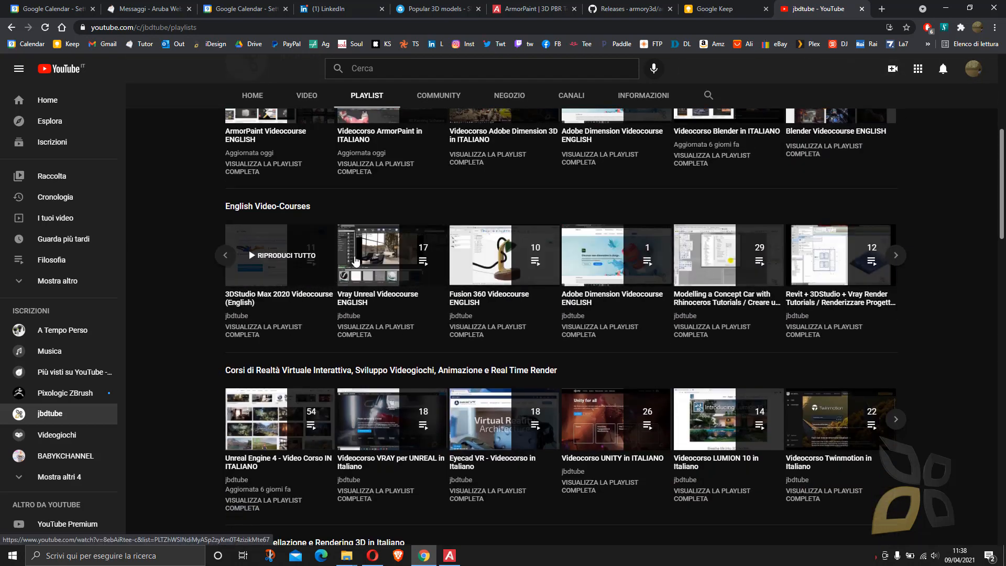
scroll(355, 260, down, 18)
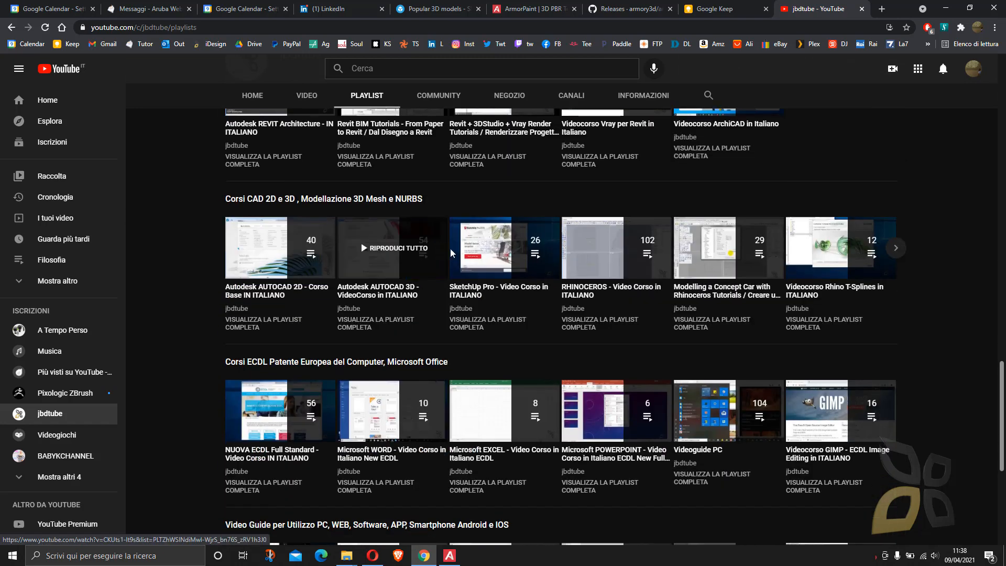
scroll(453, 267, down, 6)
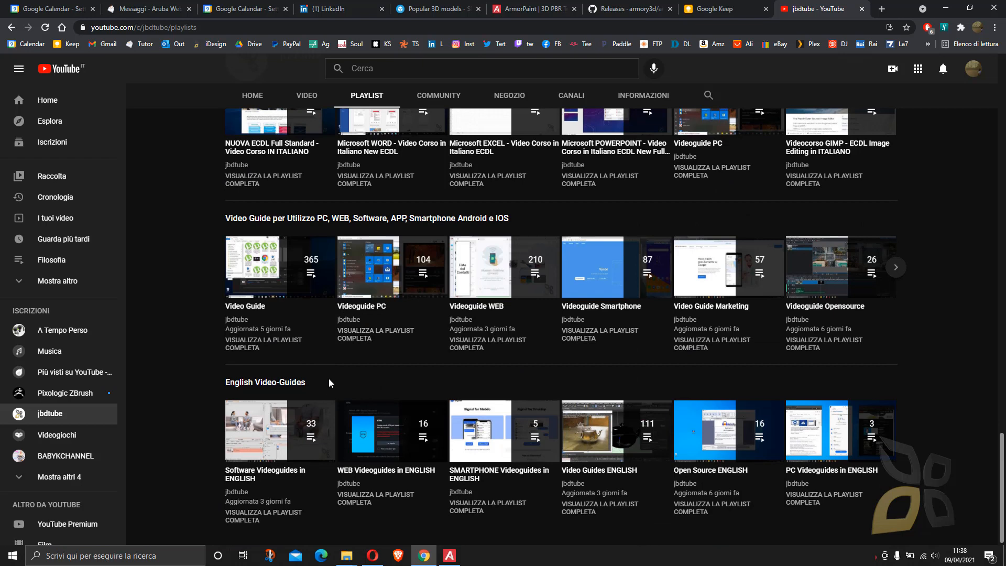
drag(329, 381, 235, 382)
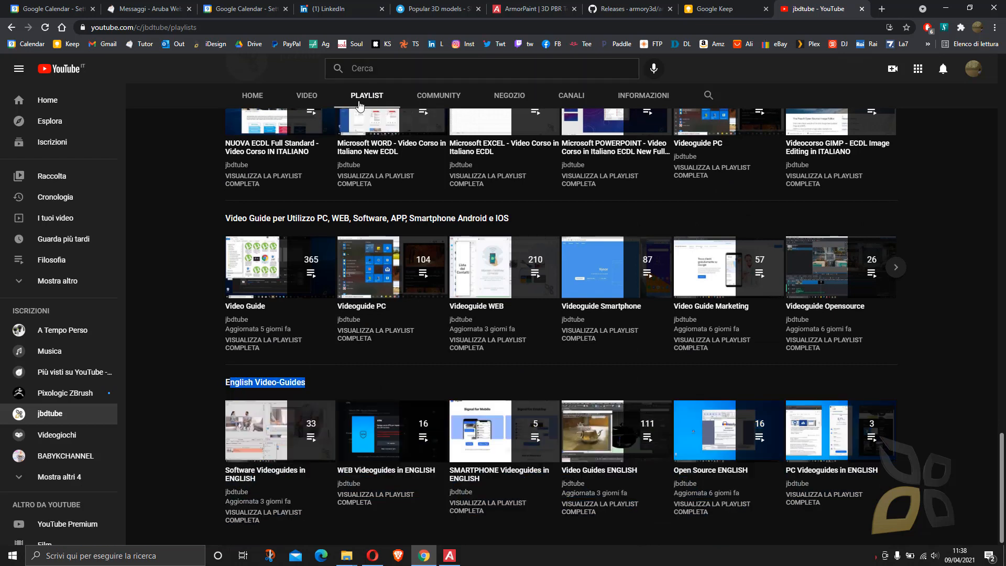
Minimize the browser, return to ArmorPaint and start a new project with the default cube.
click(946, 12)
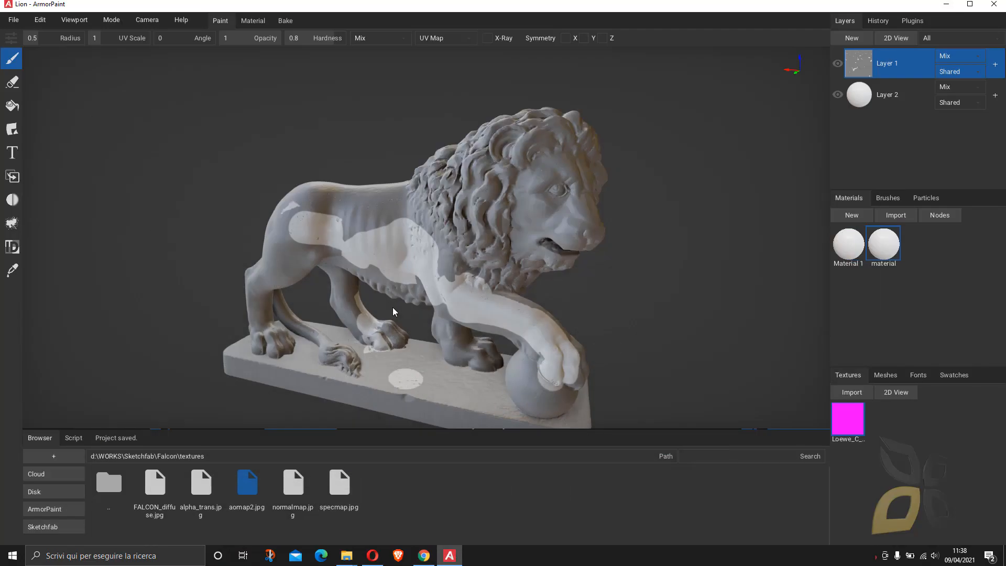
click(14, 21)
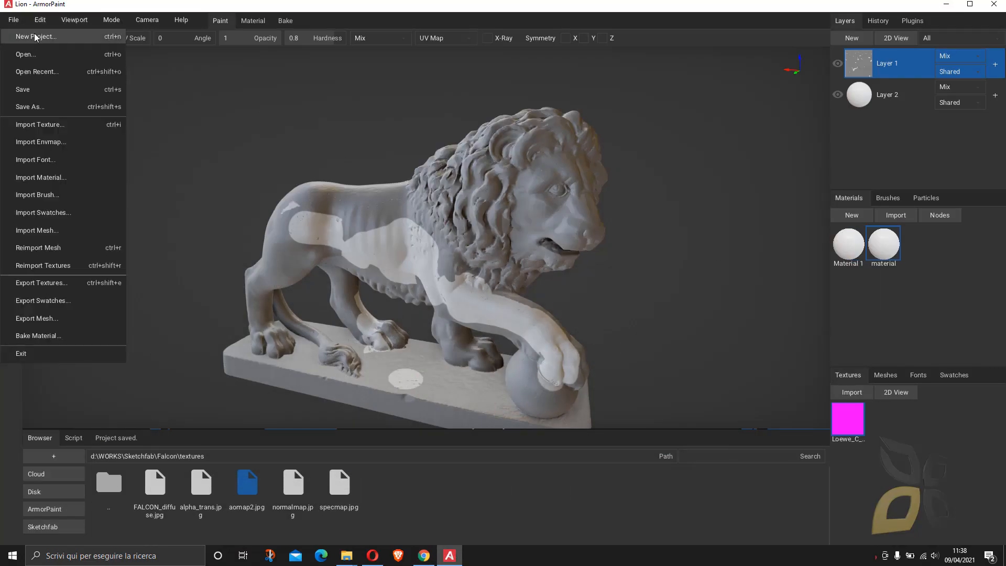
click(97, 36)
click(532, 303)
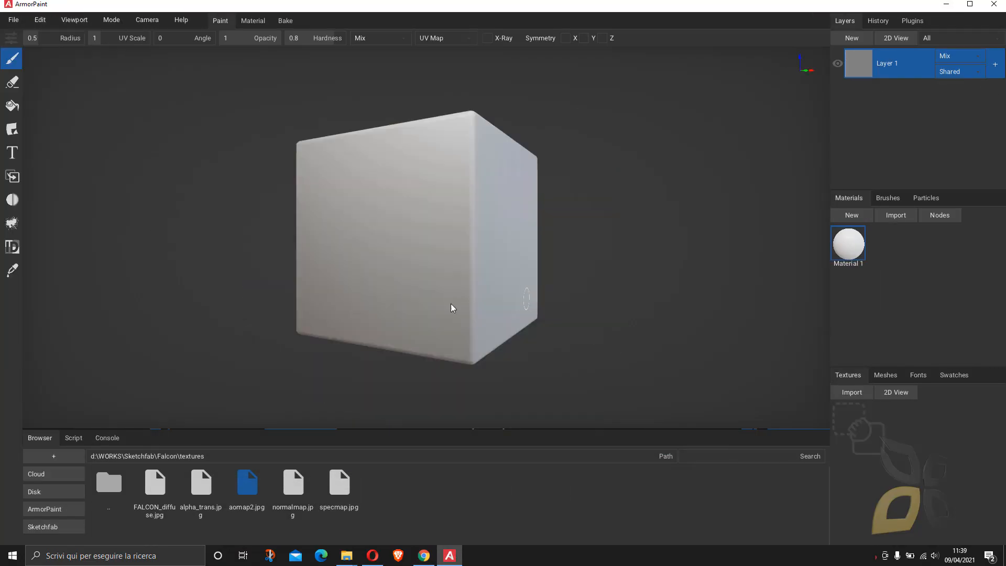
mouse_move(444, 276)
right_down()
mouse_move(453, 223)
mouse_move(449, 244)
mouse_move(367, 231)
mouse_move(385, 277)
right_up()
middle_drag(384, 273, 378, 253)
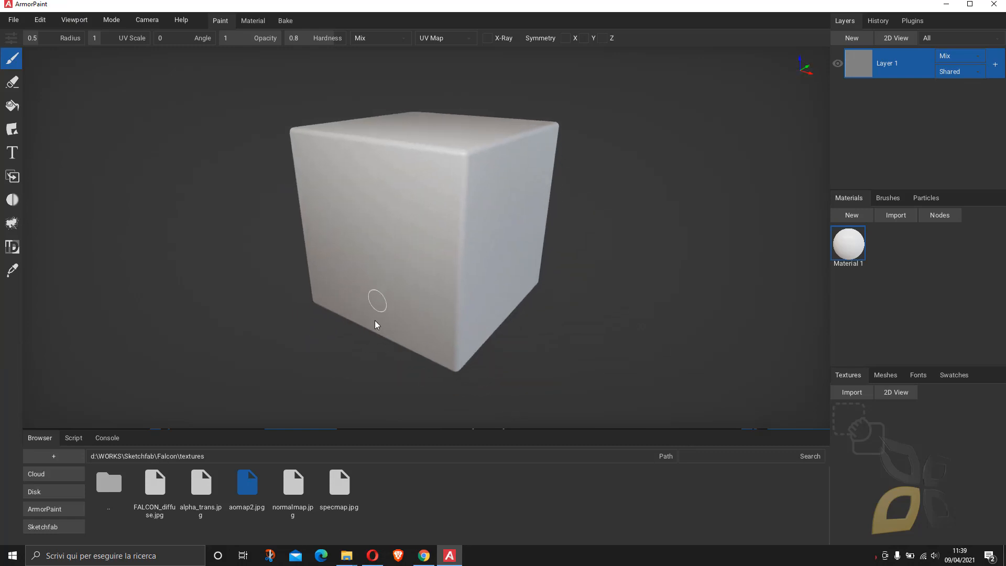
Bring up the Lion file window over ArmorPaint, go up to the ArmorPaint folder and open its Samples folder.
mouse_move(350, 563)
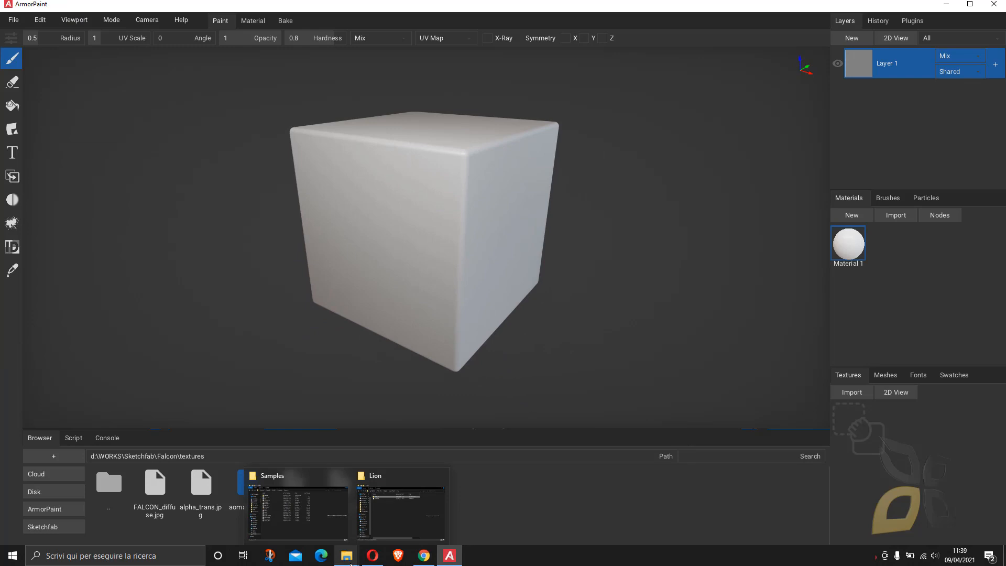
click(401, 511)
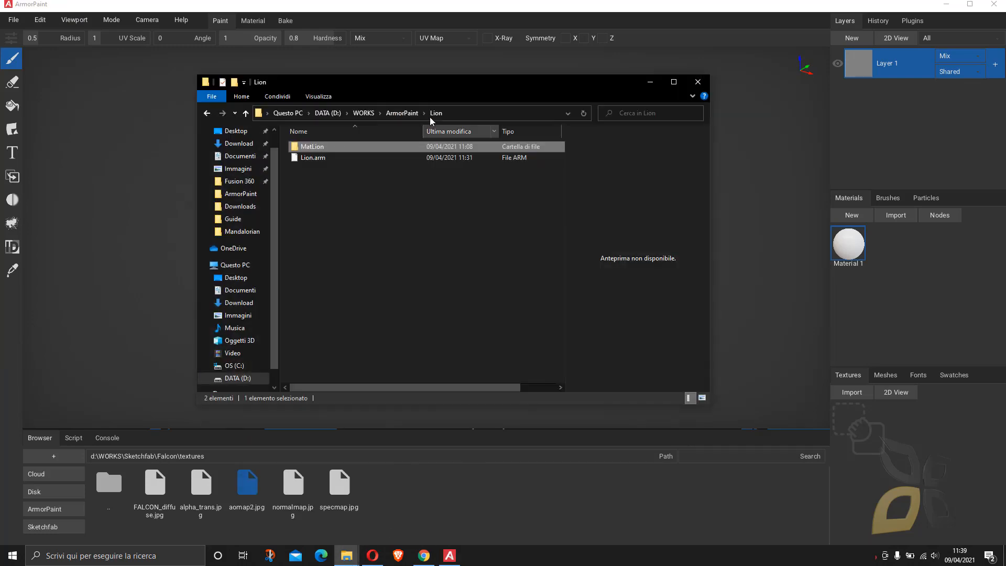
click(393, 113)
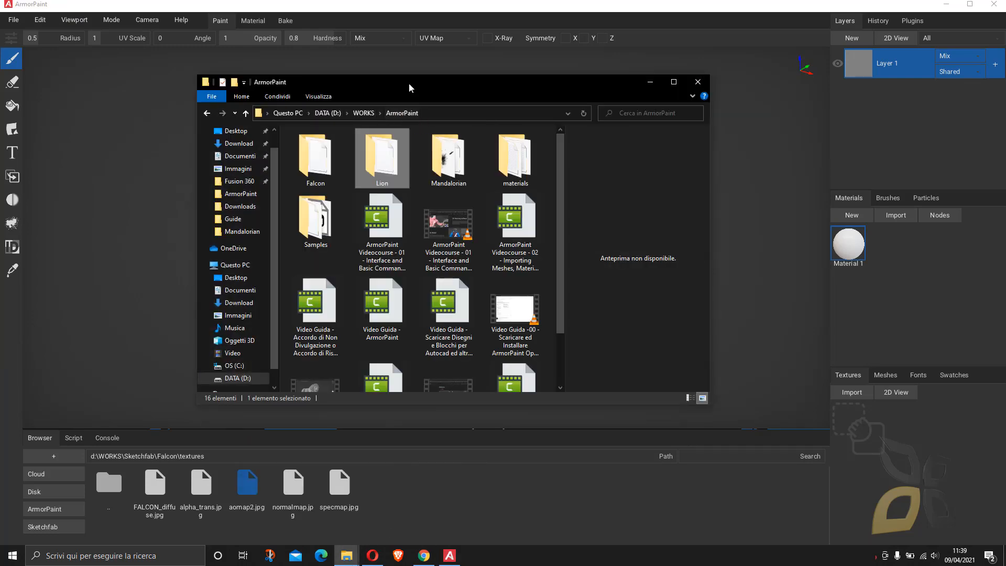
drag(409, 82, 444, 78)
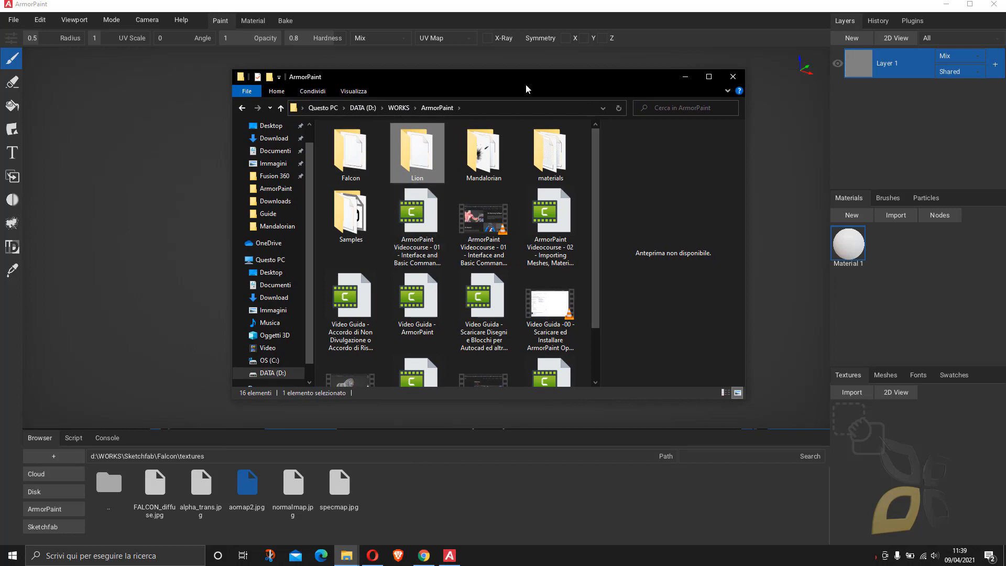
drag(526, 81, 565, 71)
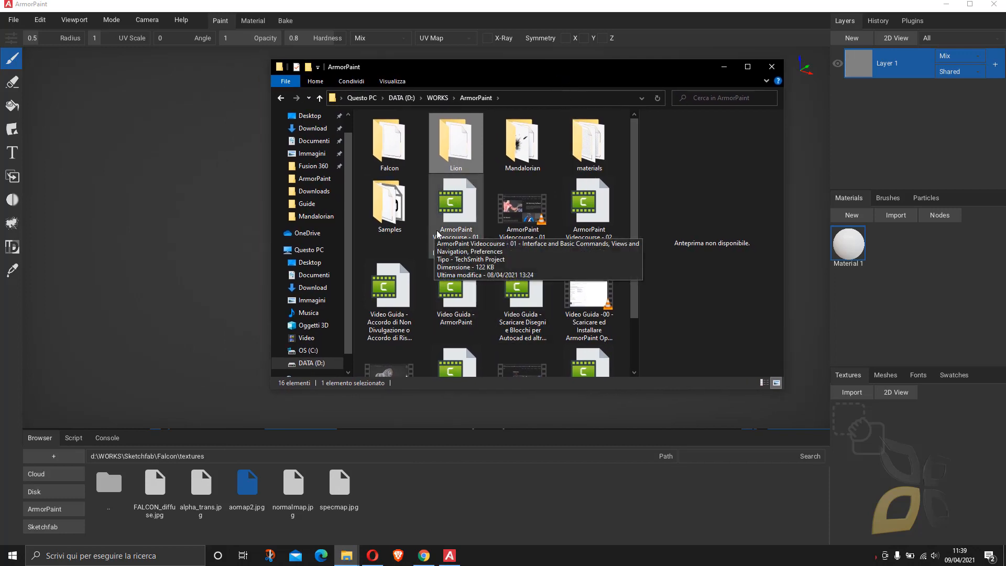
double_click(393, 205)
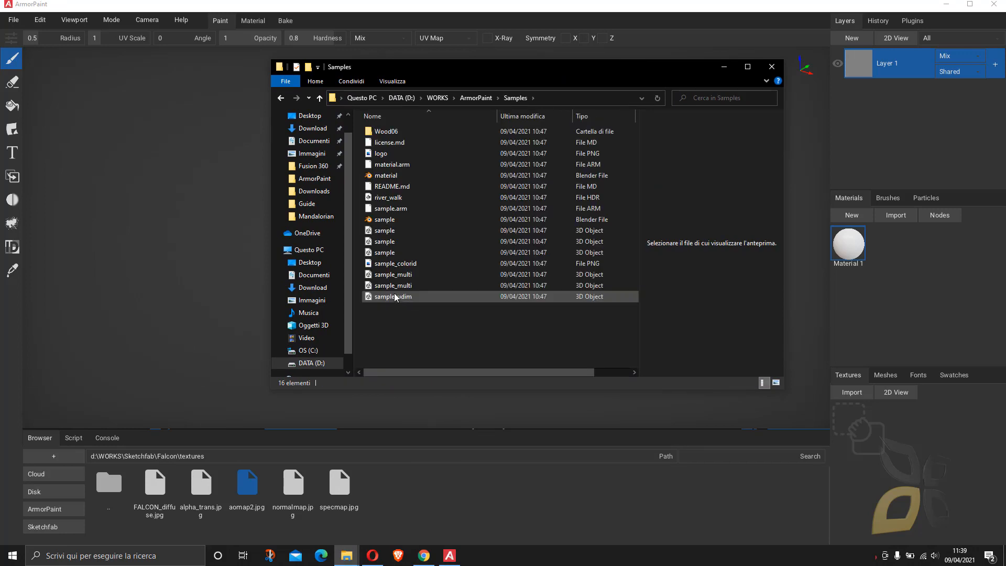
Import the 1.71 MB sample 3D object from the Samples folder into the ArmorPaint project as a mesh and view it from several sides.
click(390, 242)
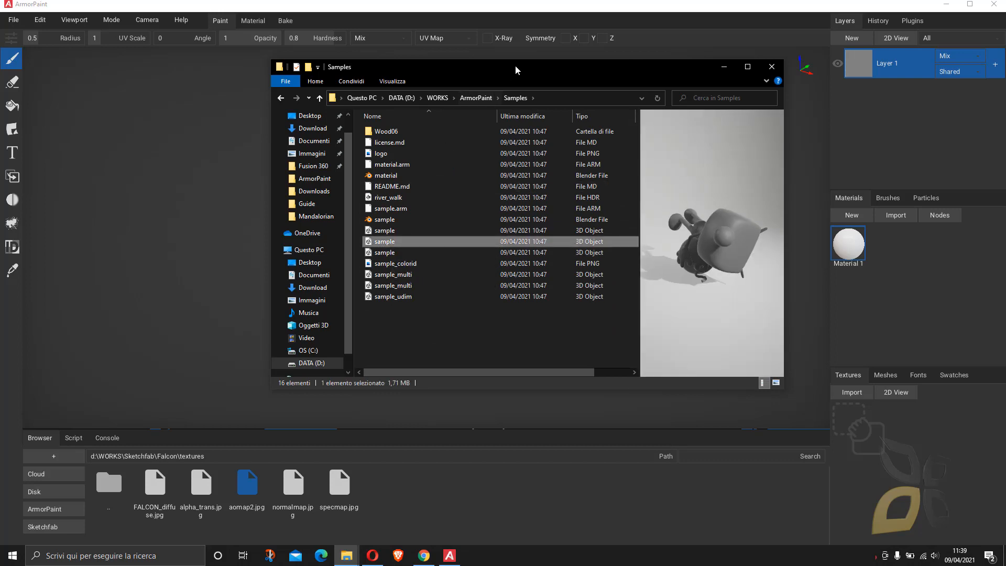
drag(516, 67, 645, 62)
drag(505, 239, 240, 250)
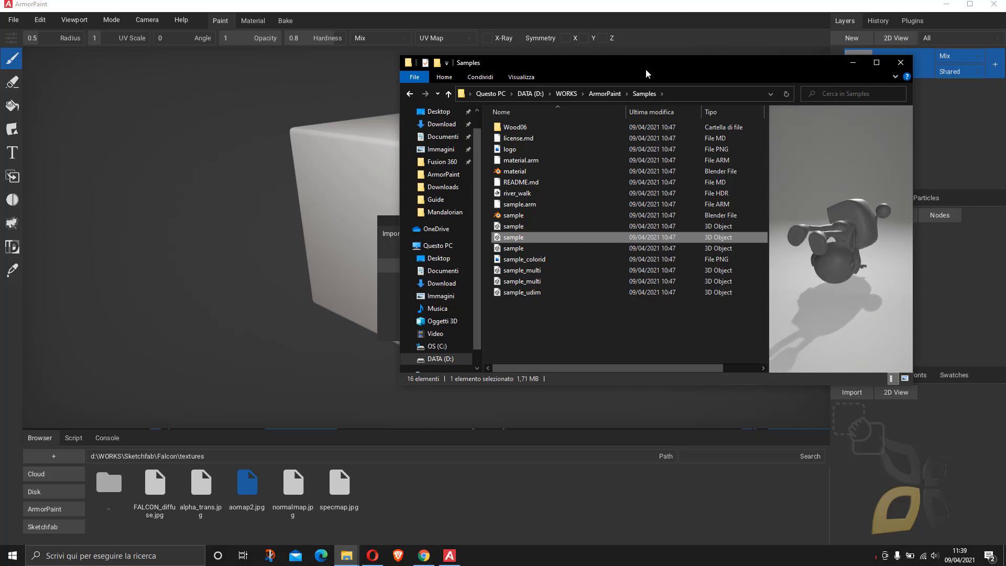
drag(645, 74, 430, 375)
click(416, 175)
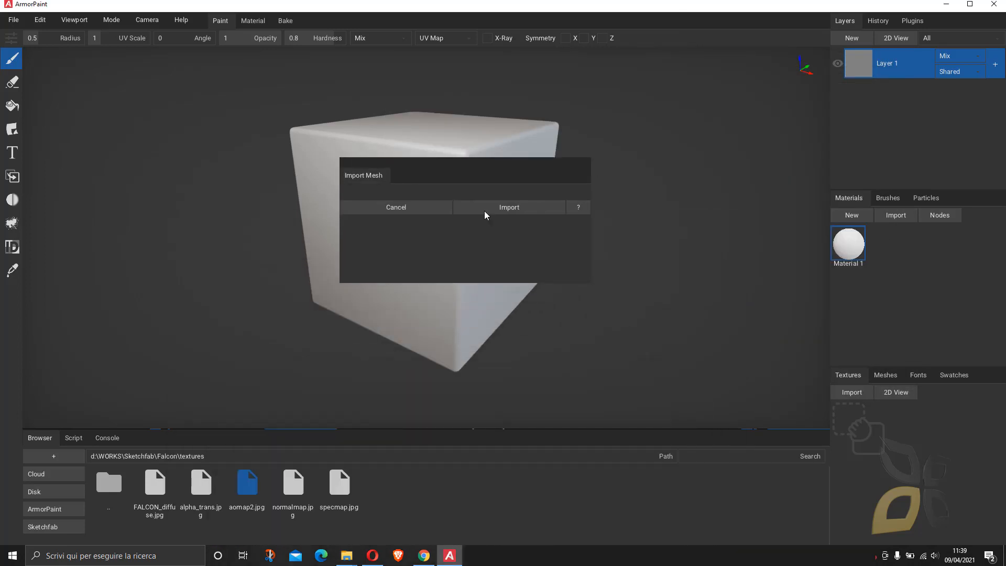
click(523, 209)
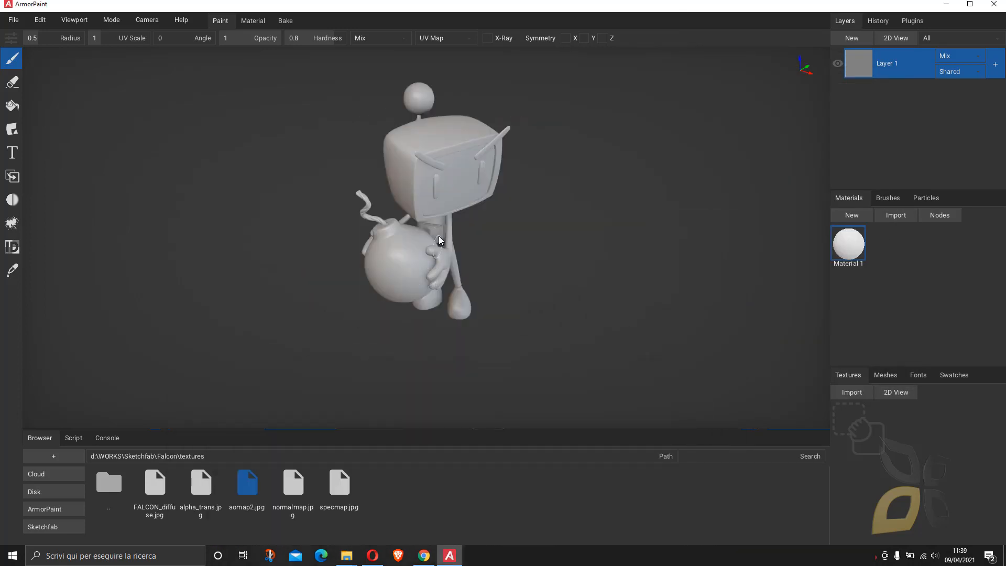
right_drag(430, 216, 376, 285)
right_drag(269, 272, 432, 309)
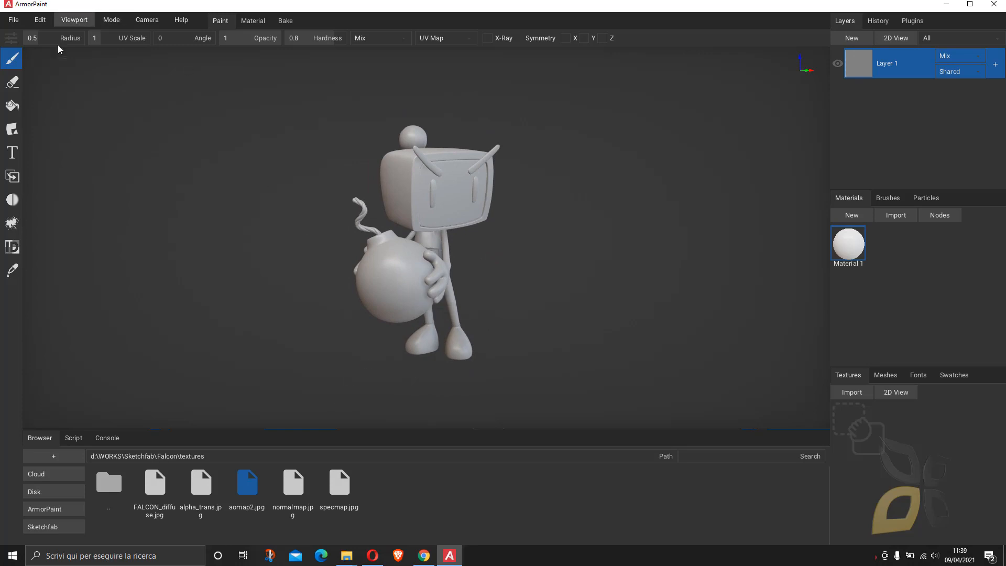
Bring back the Samples file window and look in the Lion project's MatLion folder for its files.
click(346, 556)
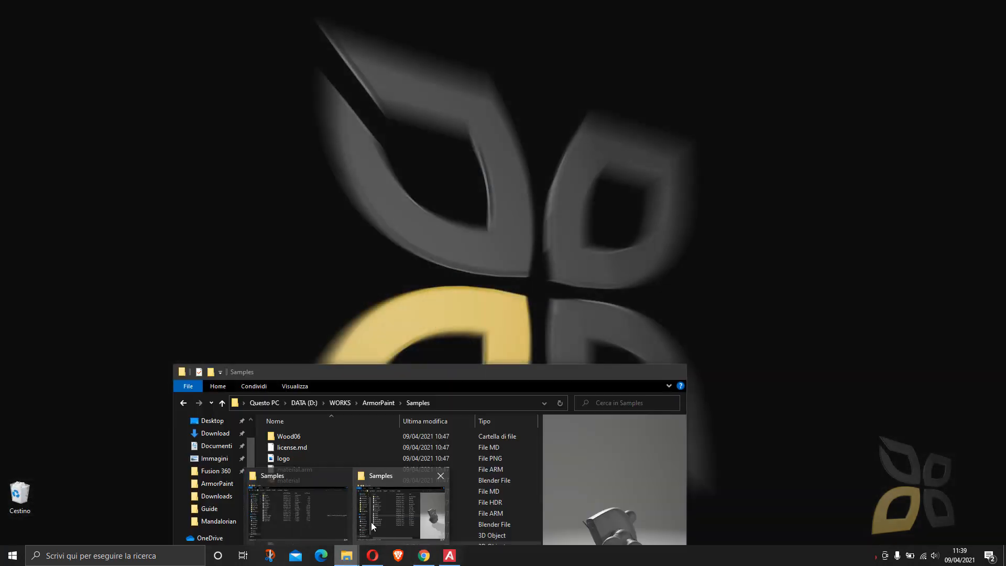
click(371, 522)
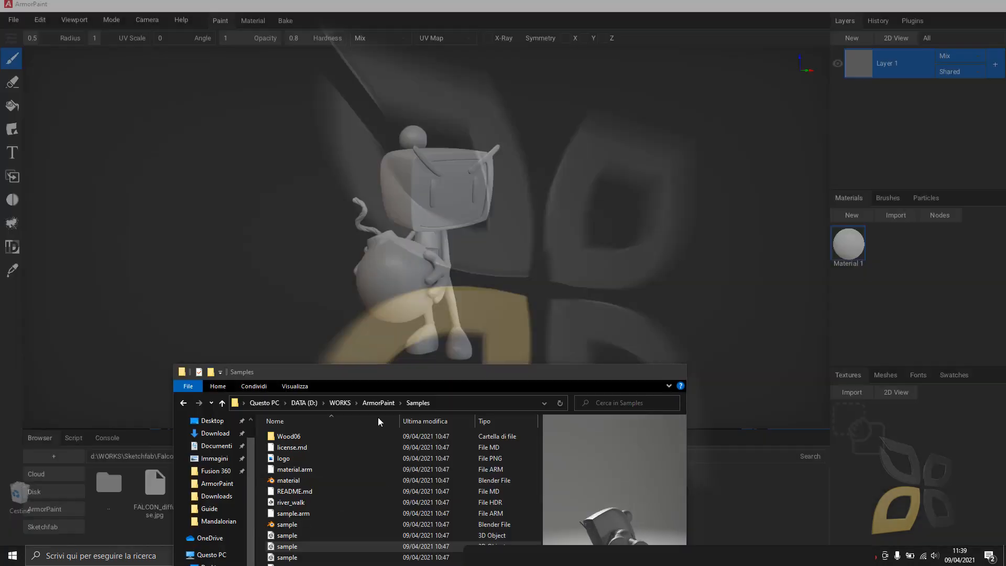
drag(380, 373, 484, 109)
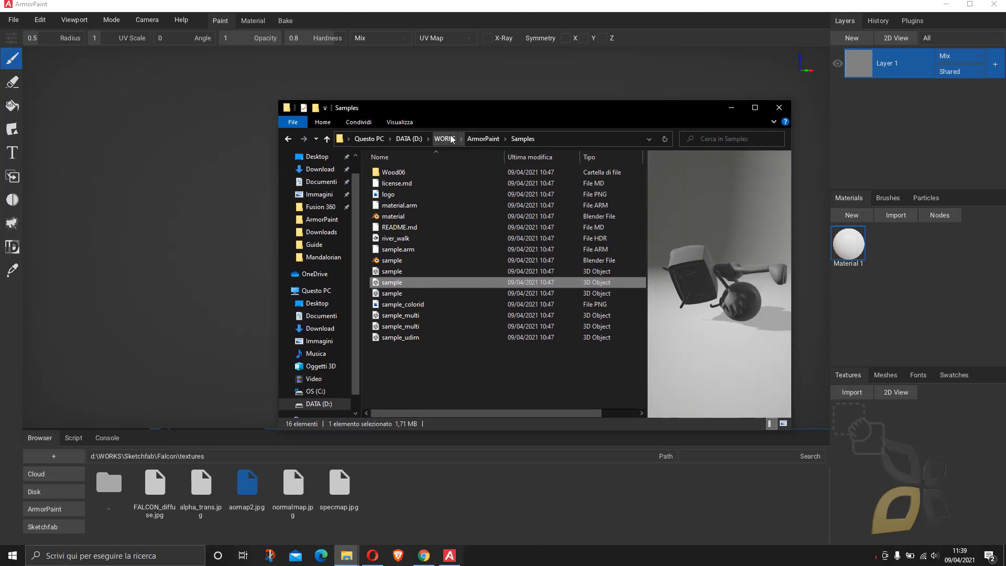
click(483, 138)
double_click(469, 181)
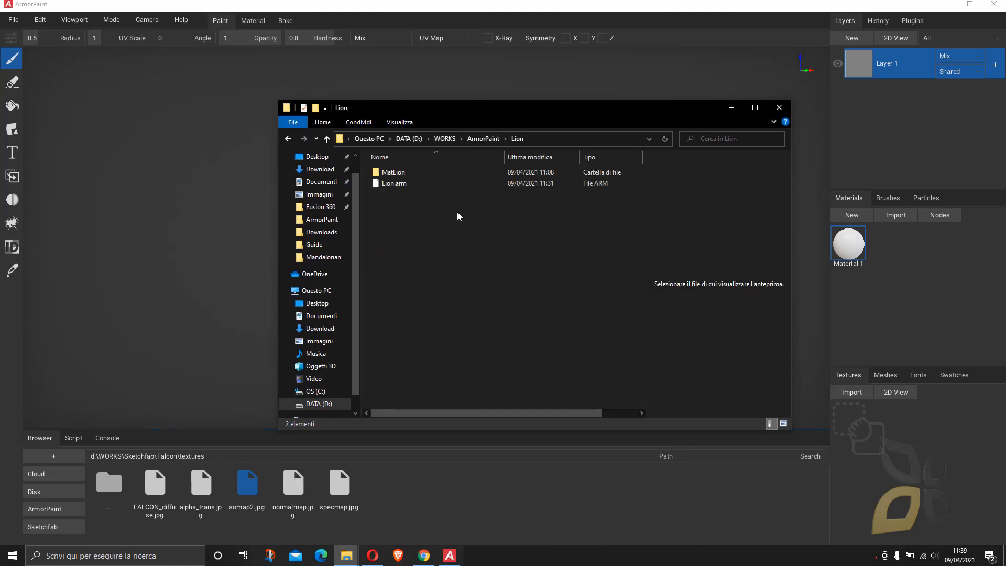
double_click(401, 171)
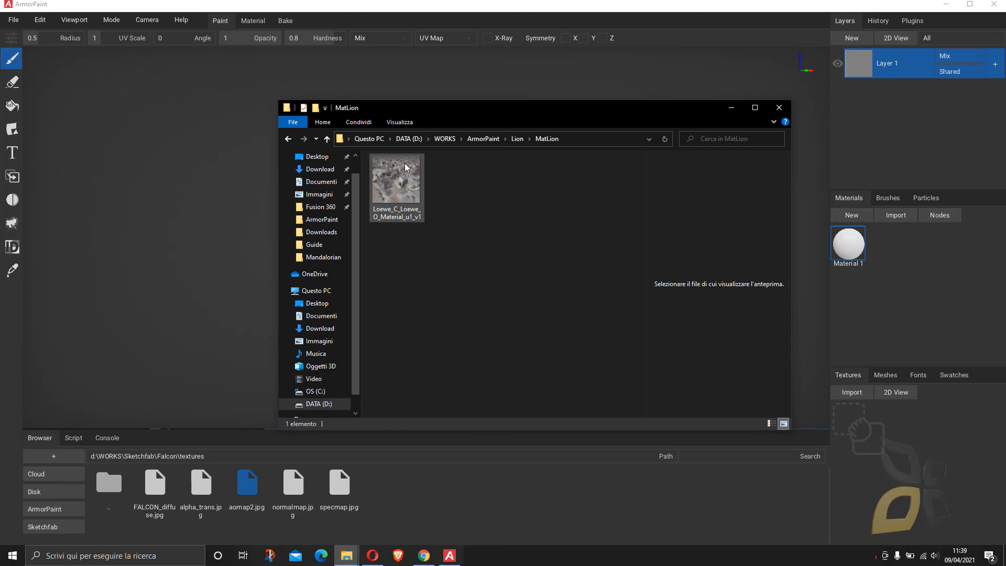
Leave the MatLion folder and browse from WORKS to the Loewe_C folder in the Sketchfab Lion source files.
click(290, 139)
click(288, 139)
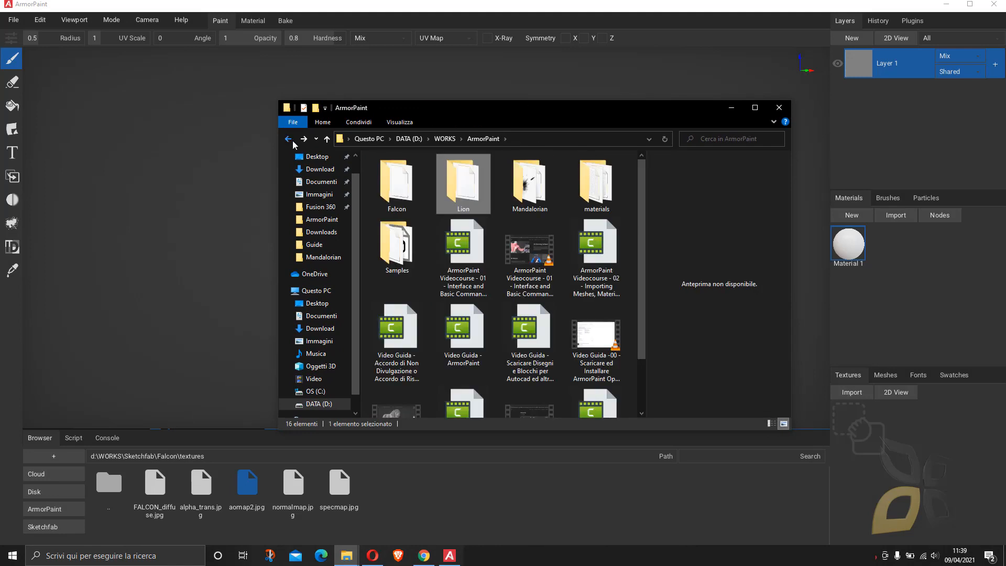
click(445, 139)
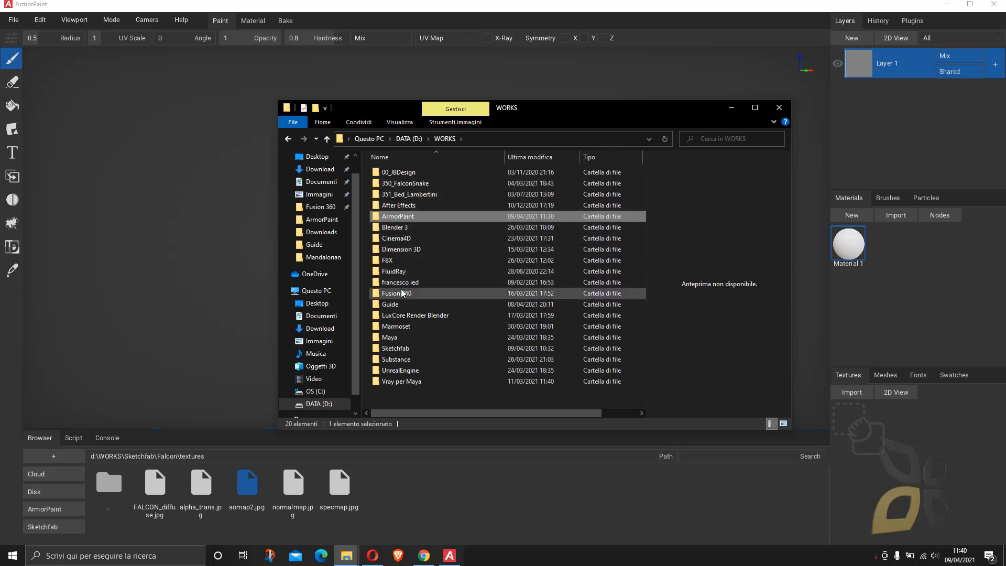
double_click(401, 348)
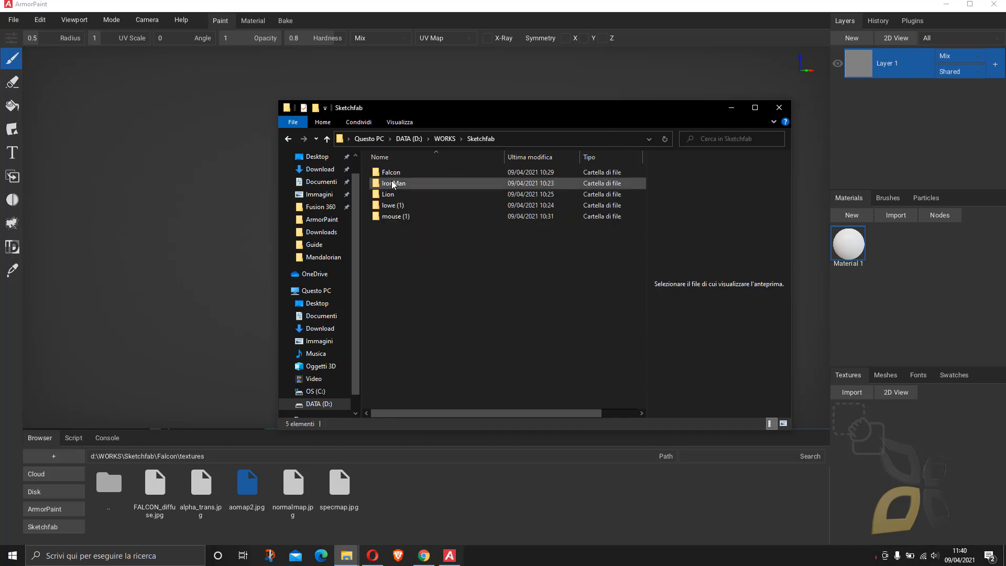
double_click(393, 195)
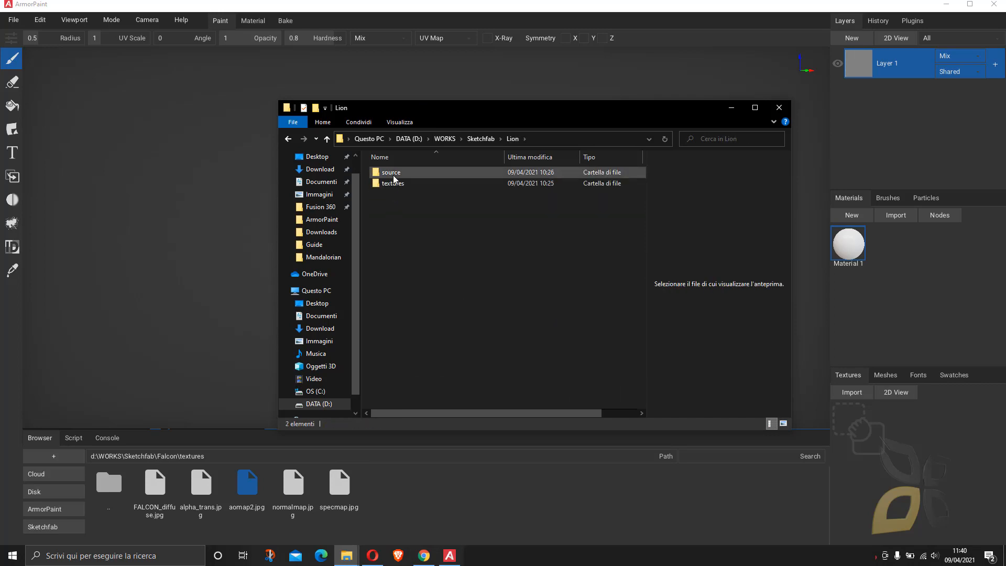
double_click(393, 175)
double_click(396, 177)
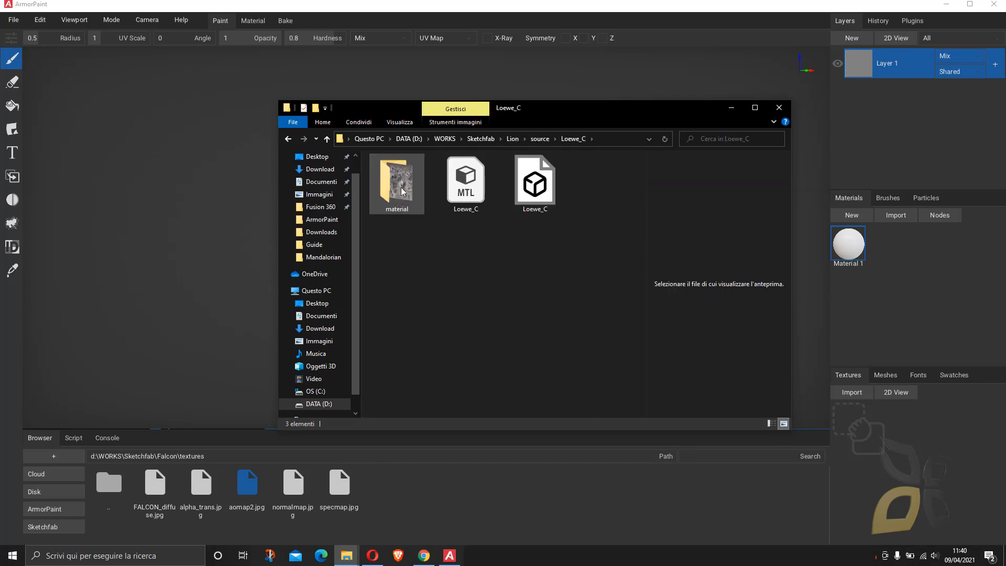
Import the Loewe_C 3D object from the file window into the ArmorPaint project as a mesh and view it from another angle.
click(558, 194)
drag(521, 205, 226, 222)
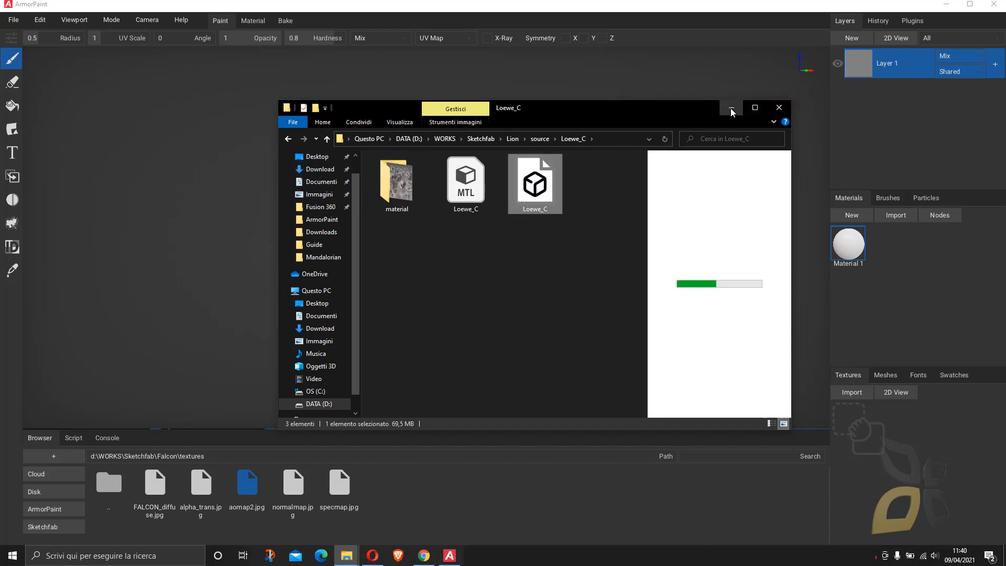
click(772, 108)
click(519, 283)
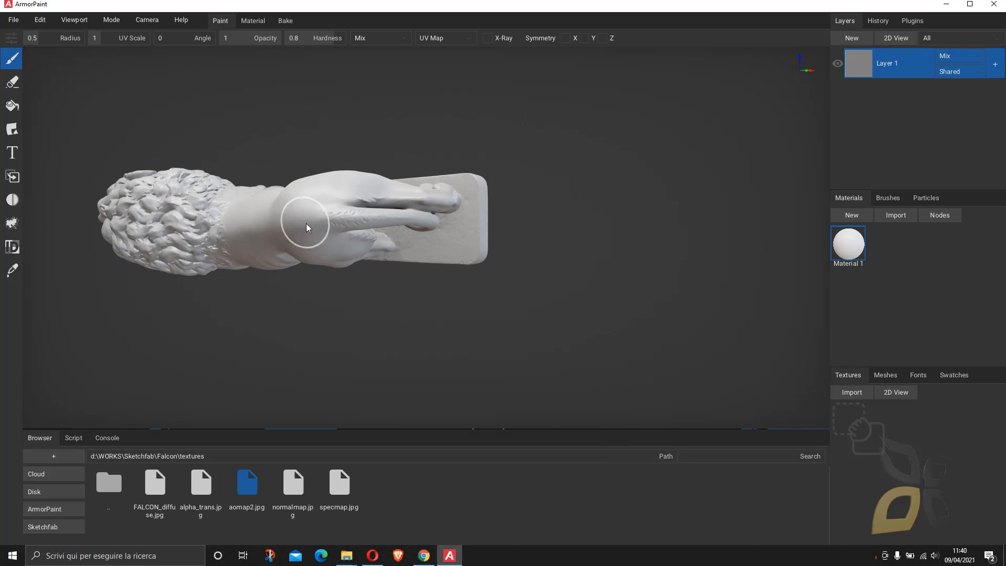
right_drag(267, 286, 318, 298)
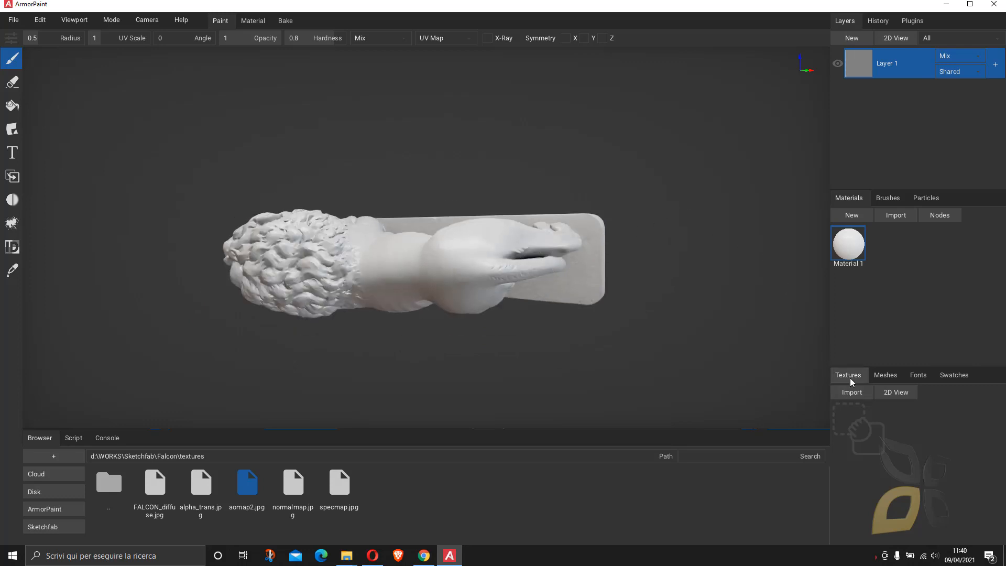
Show the project's mesh list and examine the Replace Existing and Append options for importing meshes.
click(887, 373)
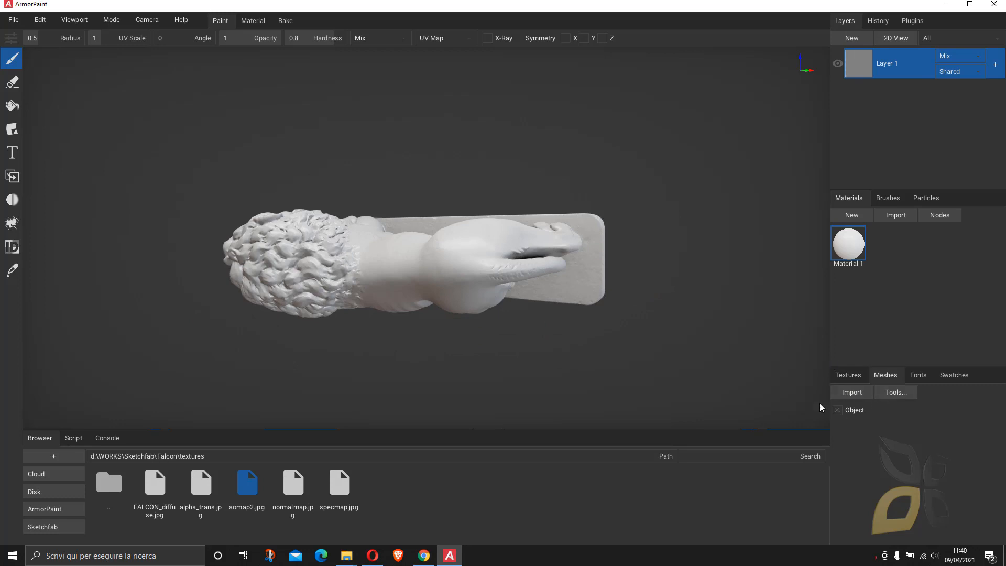
click(857, 393)
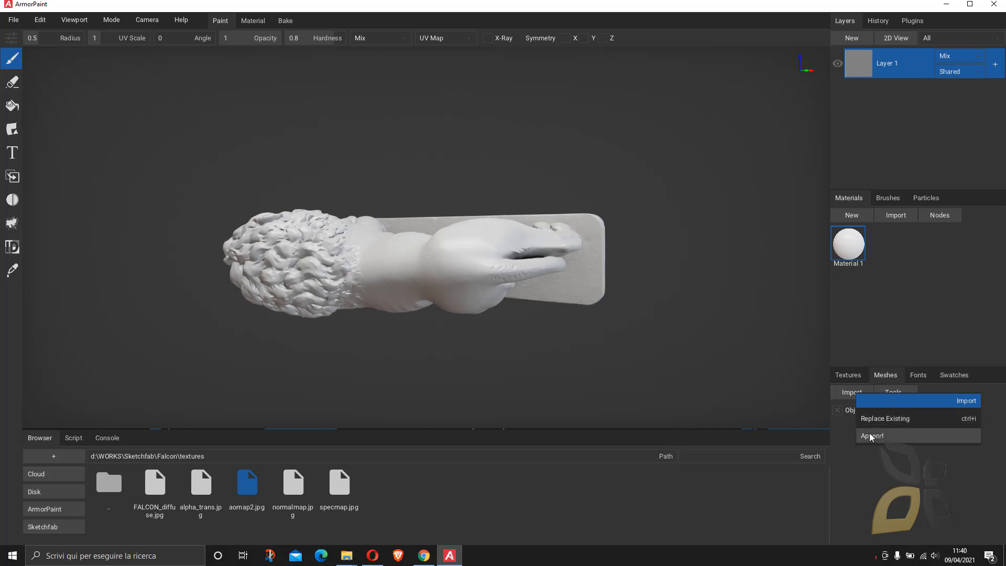
click(881, 483)
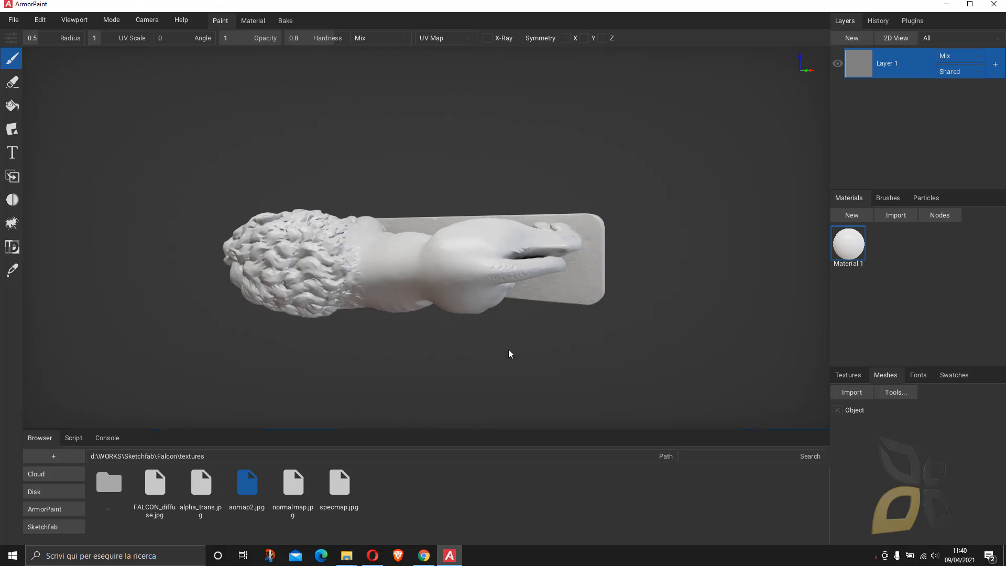
click(861, 393)
click(879, 401)
Flip the lion mesh's normals and flip them back.
click(886, 393)
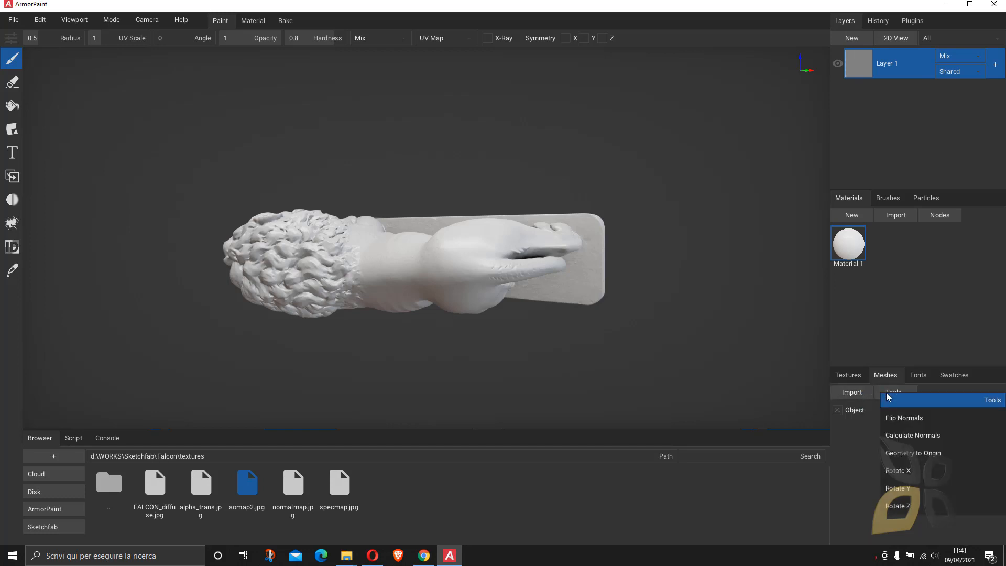
click(899, 418)
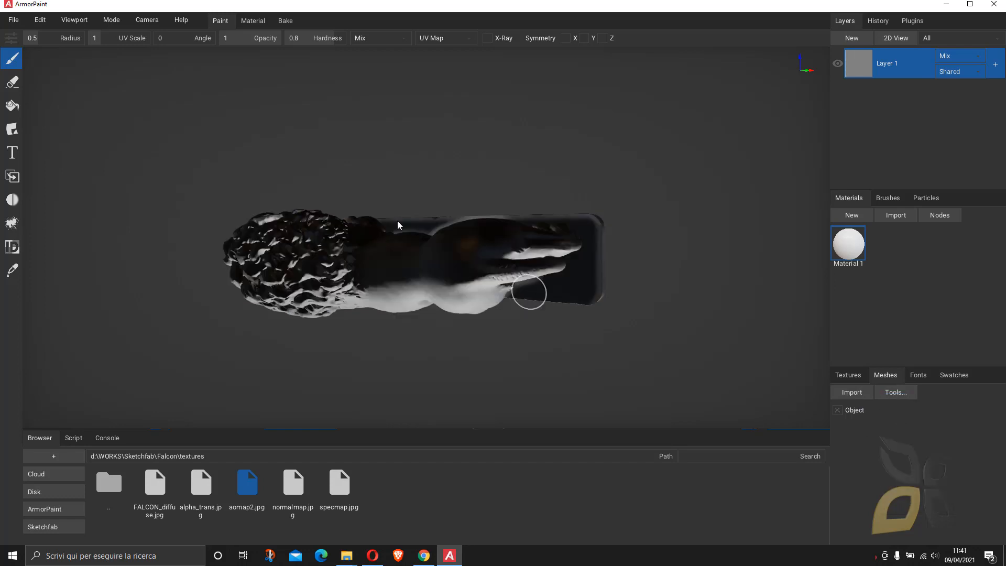
click(895, 394)
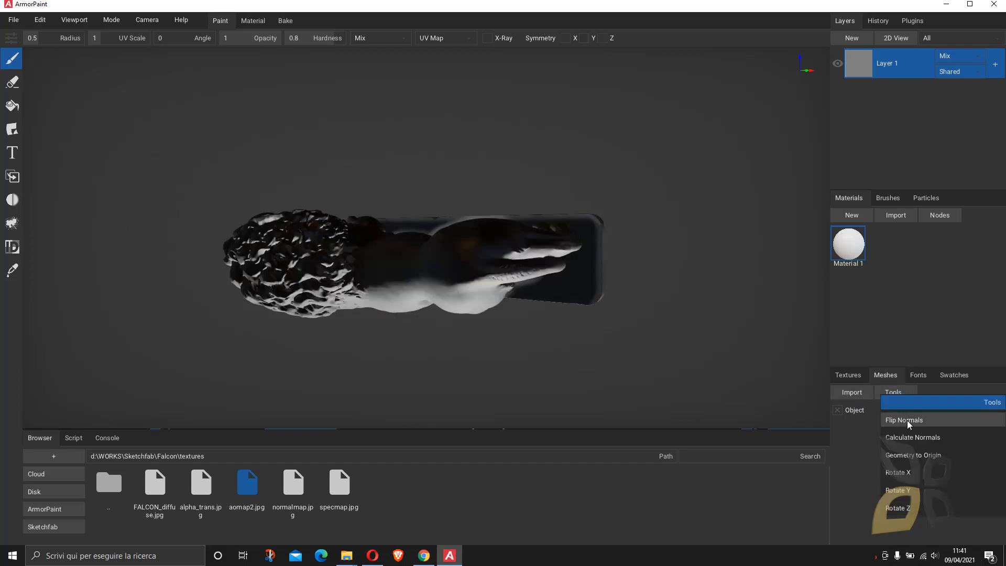
click(907, 421)
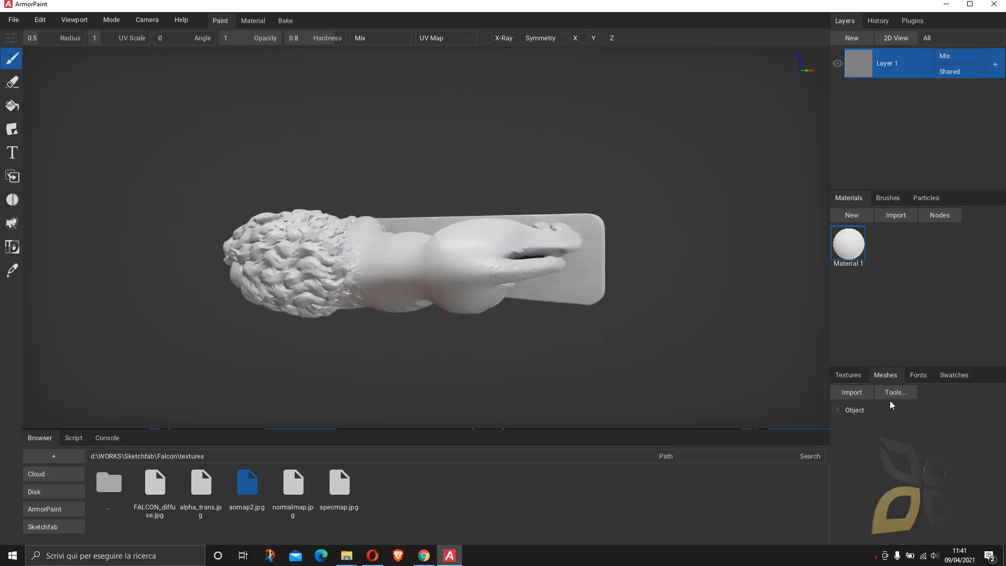
Recalculate the lion mesh's normals and move its geometry to the origin.
click(891, 397)
click(899, 439)
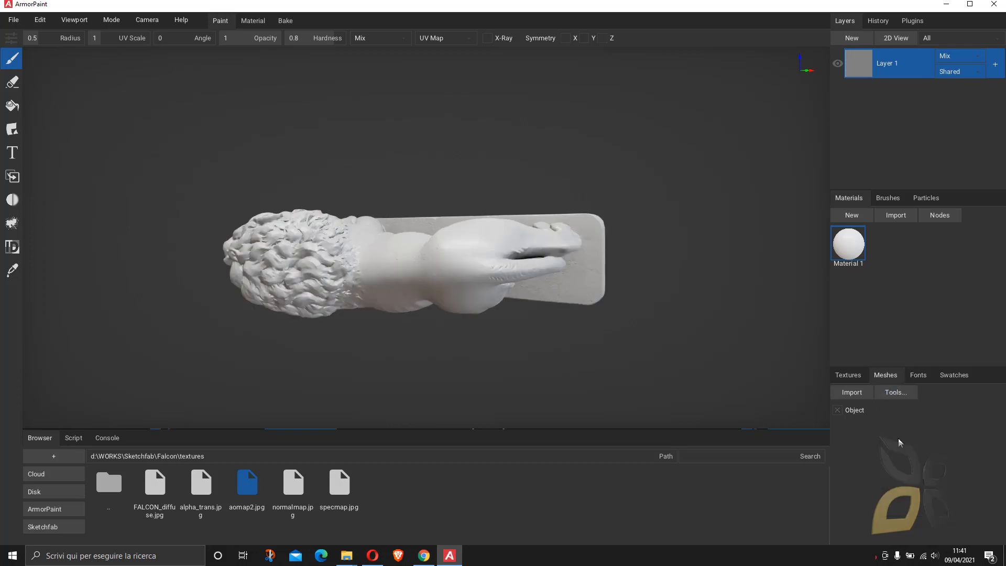
click(895, 394)
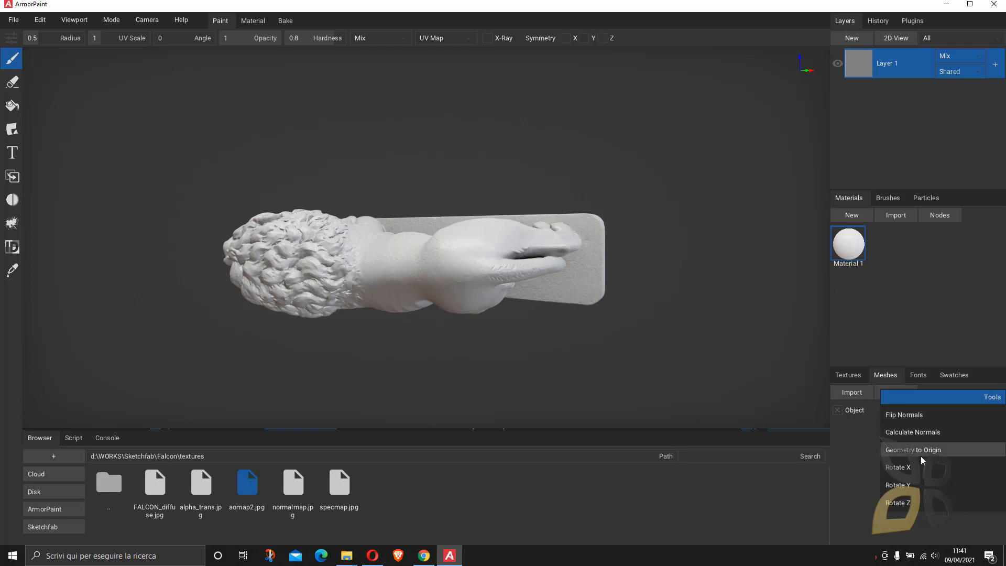
click(908, 450)
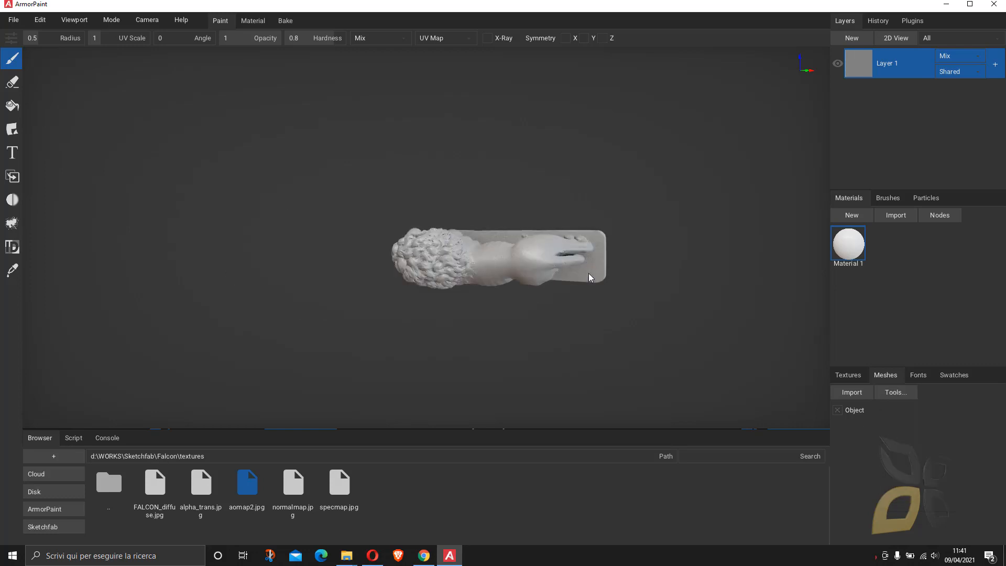
scroll(687, 251, up, 5)
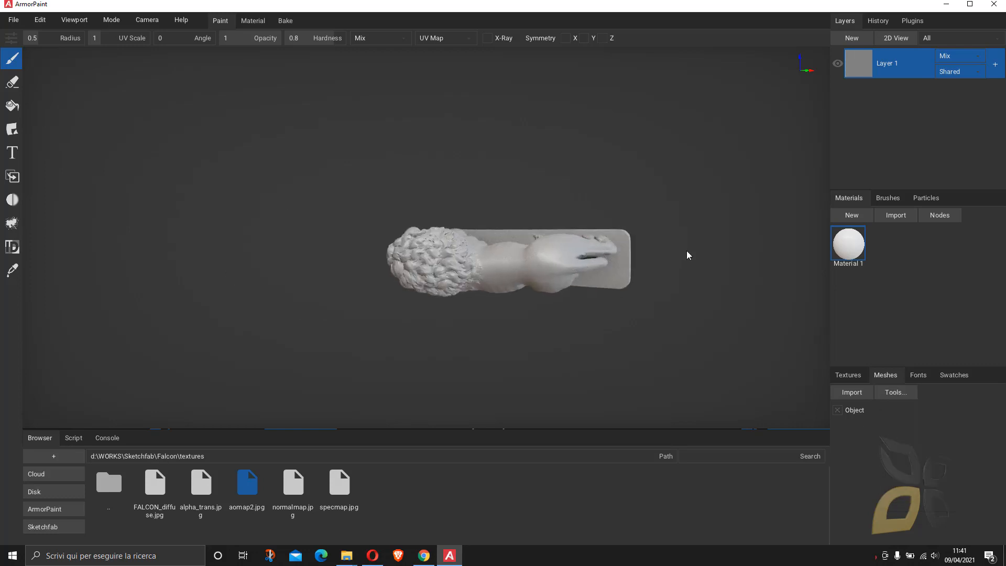
Rotate the lion mesh about the X axis so it stands upright and frame it from the front side.
click(895, 393)
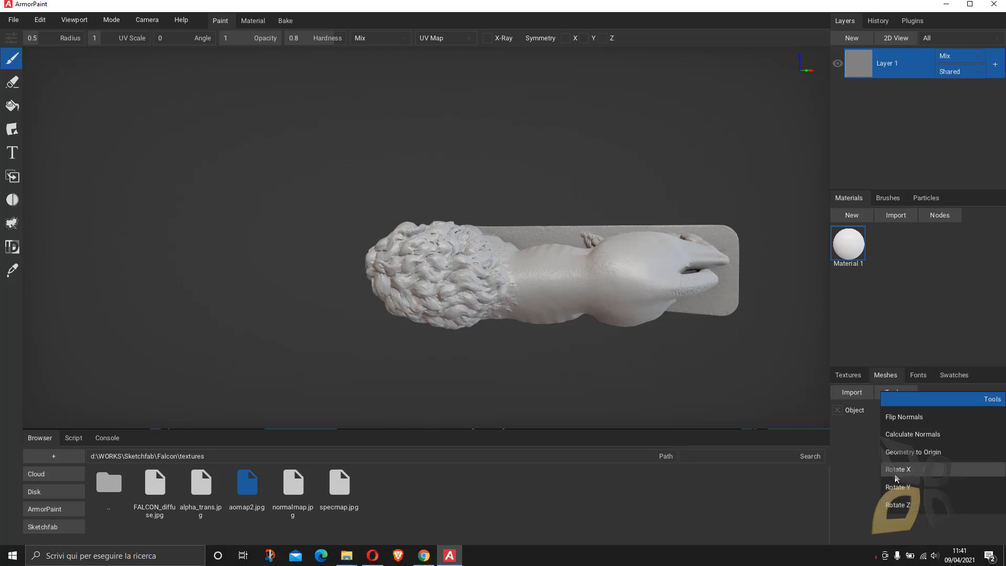
click(909, 471)
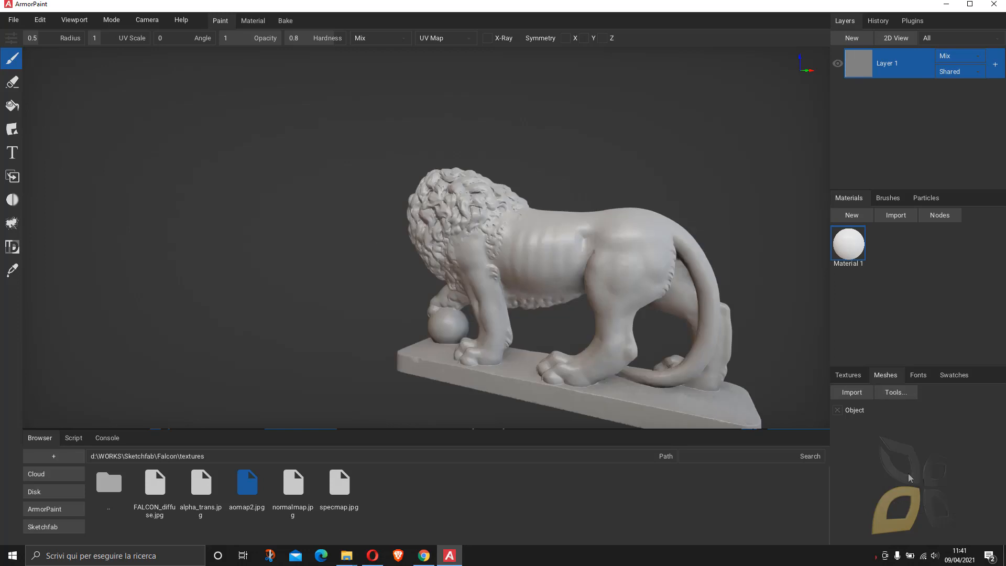
right_drag(509, 283, 640, 287)
scroll(543, 306, up, 5)
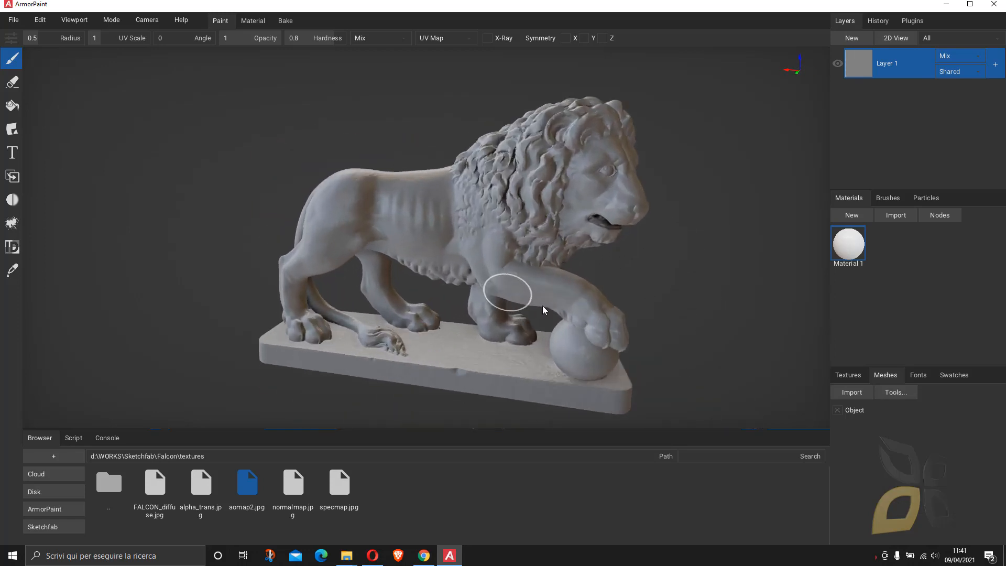
middle_drag(541, 300, 520, 293)
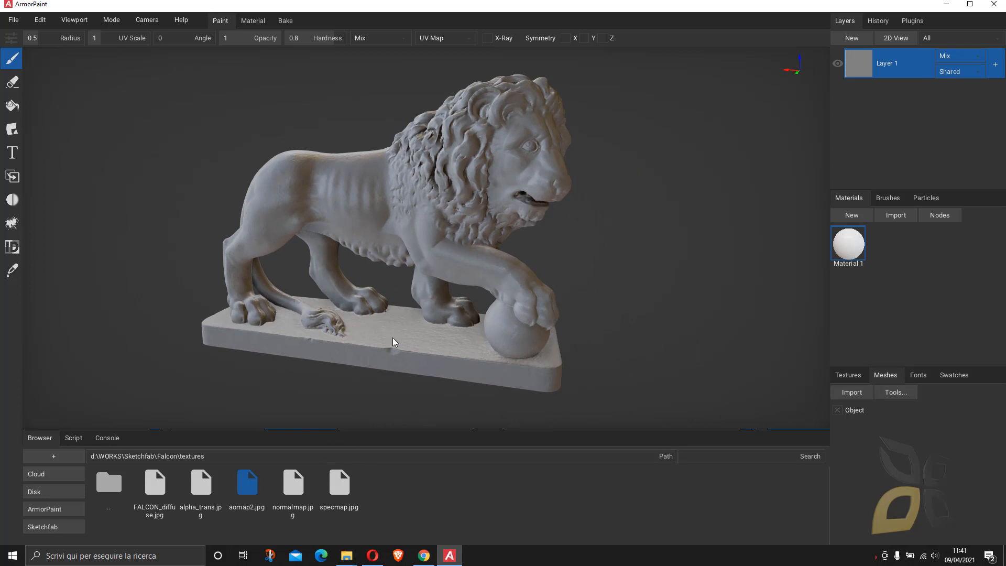
middle_drag(391, 235, 433, 242)
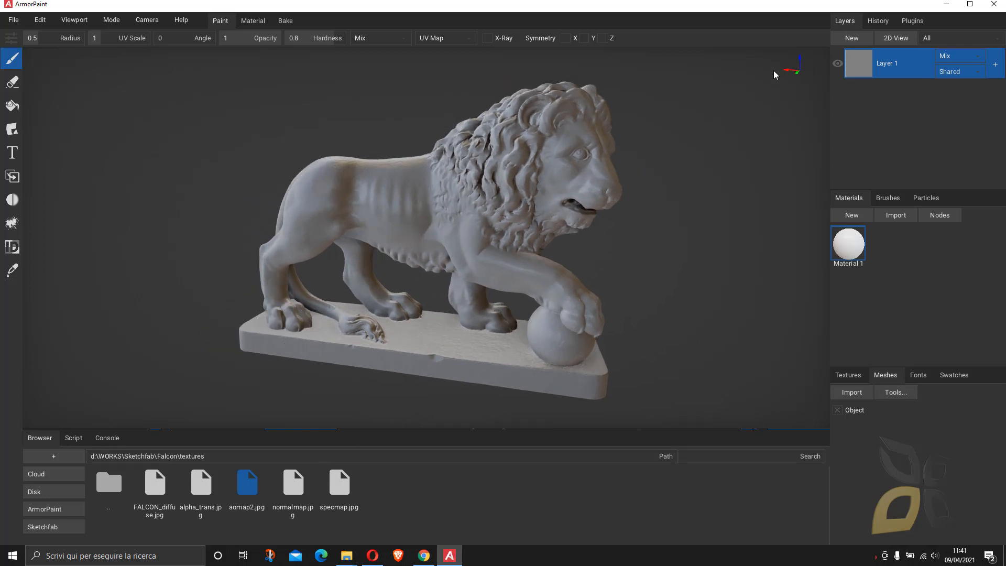
View Layer 1 in 2D with the lion's UV layout, hide the UV map overlay and close the 2D view.
click(894, 40)
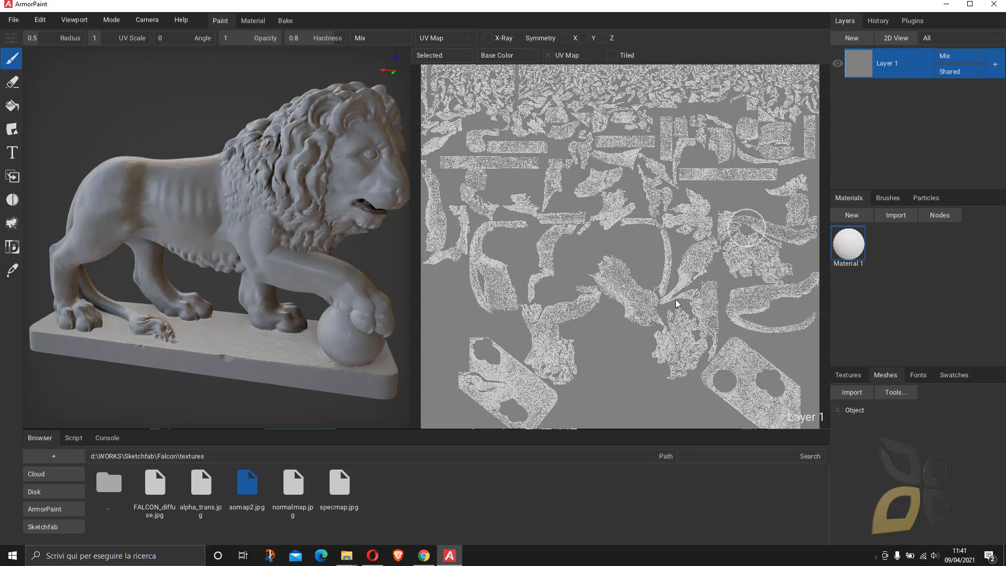
click(548, 55)
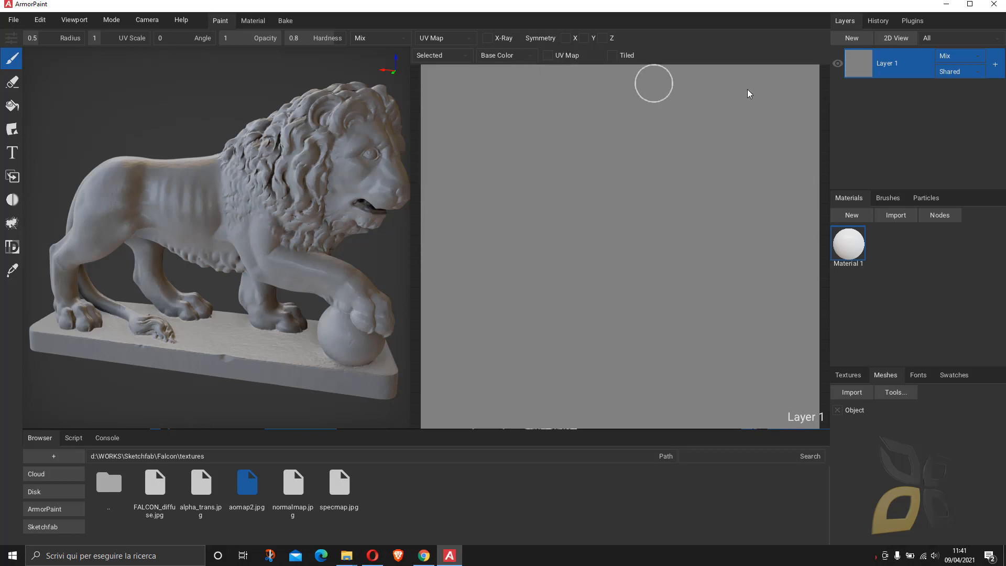
click(896, 38)
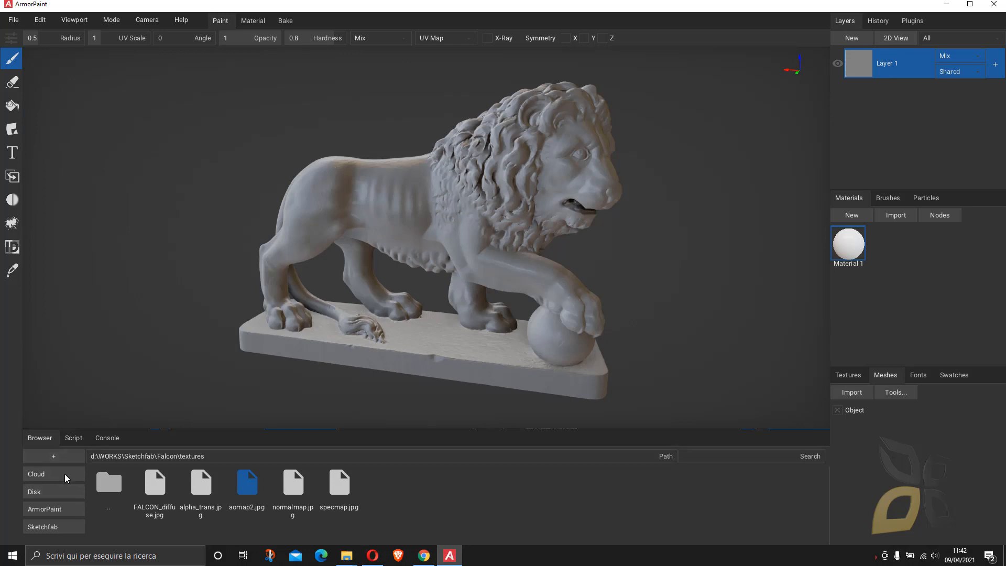
Go to the bookmarked ArmorPaint folder in the built-in file browser, enlarge the browser area and open the Samples folder.
click(61, 509)
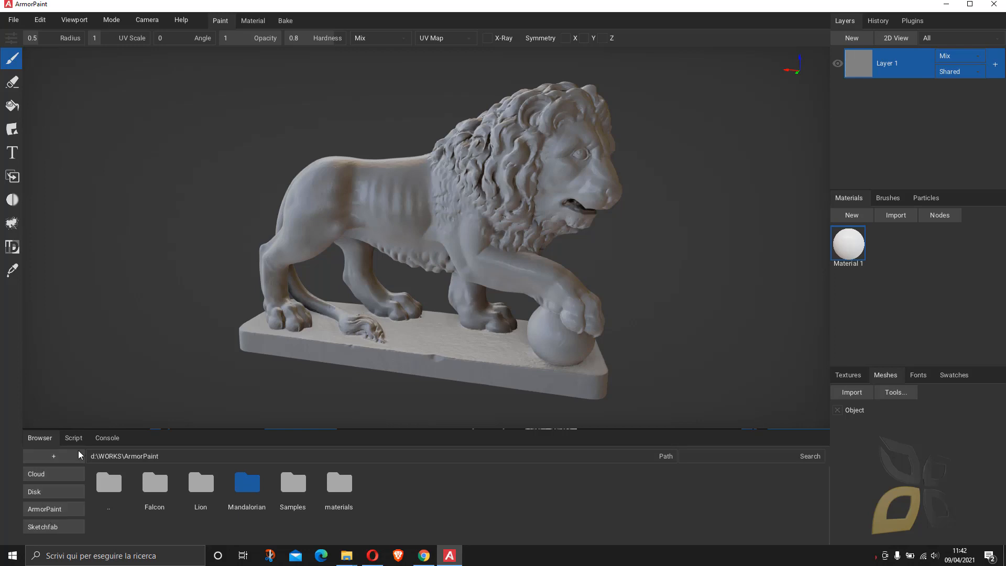
drag(48, 430, 53, 521)
click(51, 534)
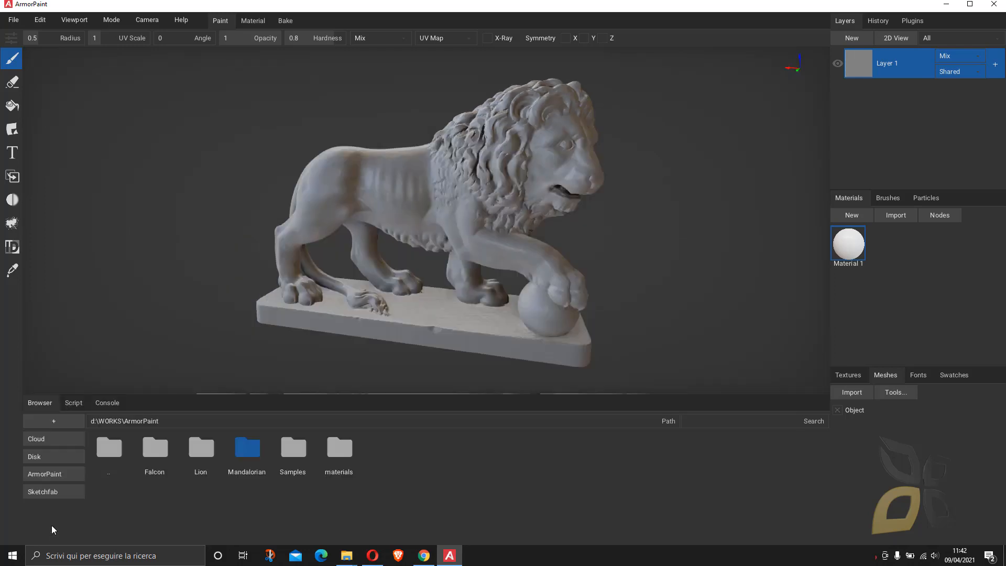
click(295, 452)
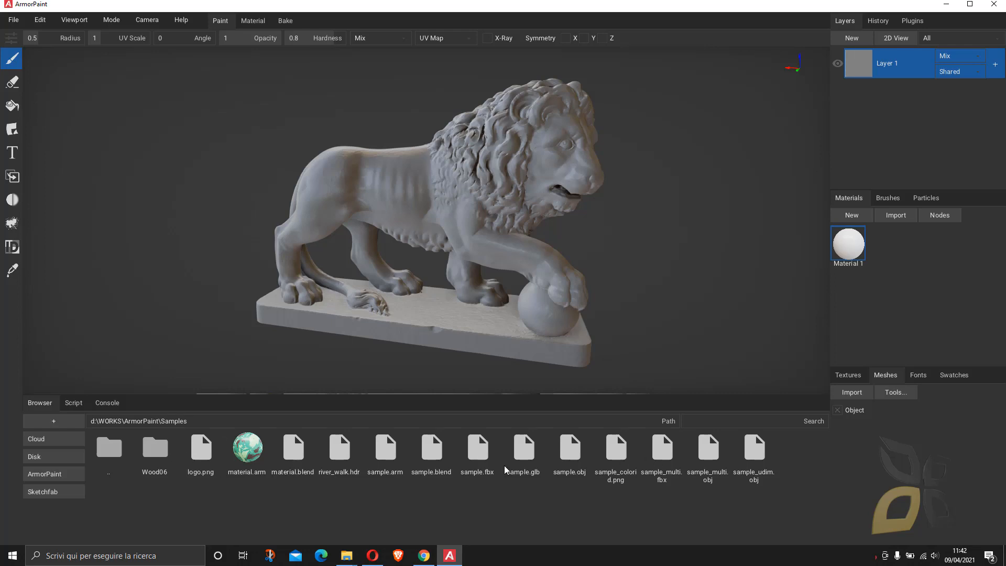
Bring up the Samples file window to compare its files with the built-in browser's list, and minimize it.
mouse_move(346, 555)
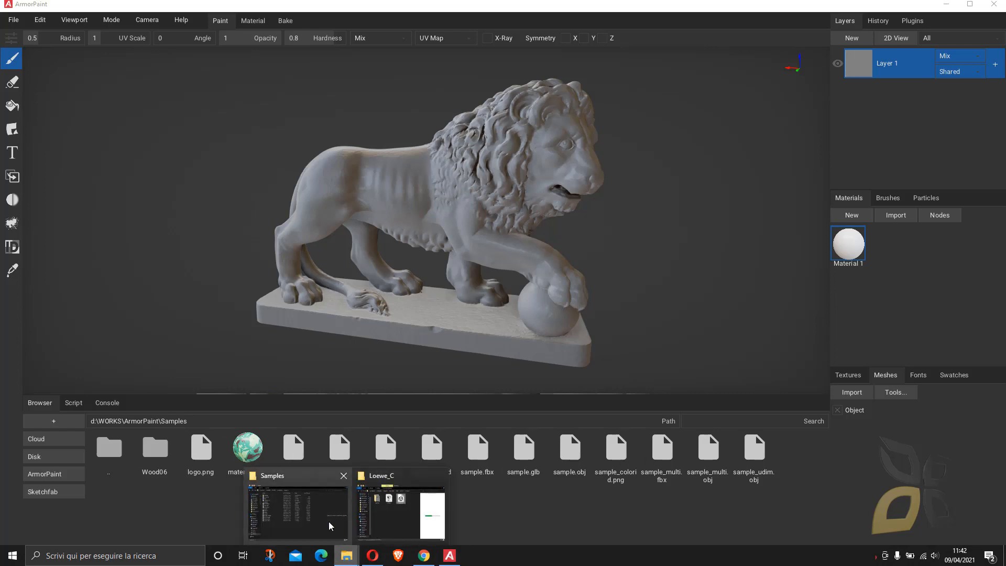
click(297, 509)
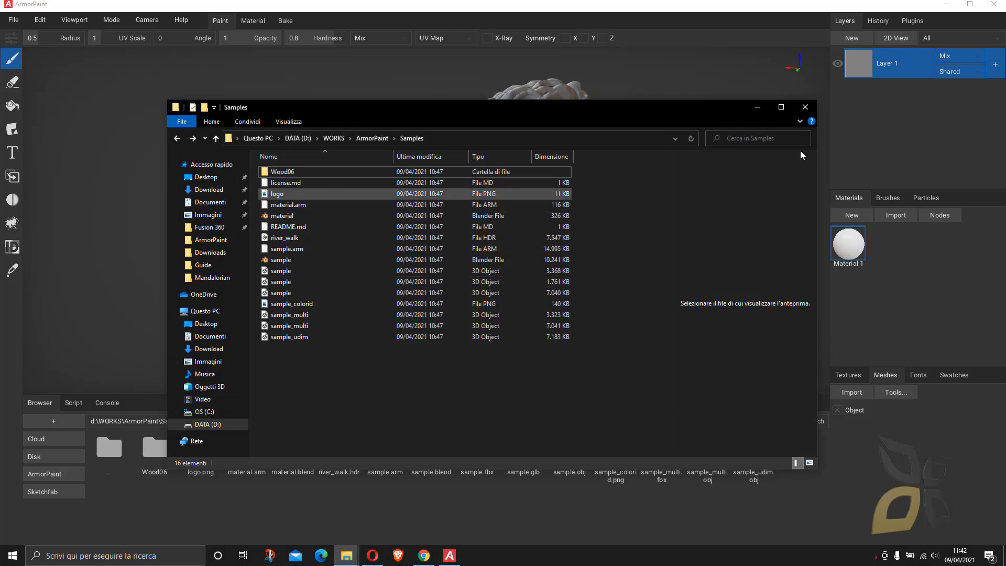
click(758, 107)
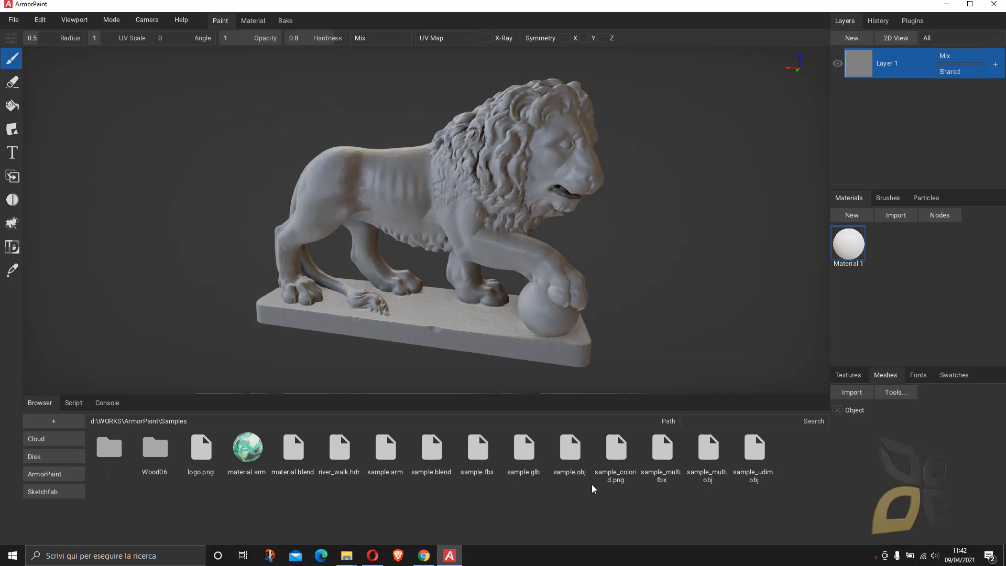
Import sample.blend from the built-in browser's Samples folder as the project's mesh, without parsing vertex colors.
drag(432, 450, 234, 253)
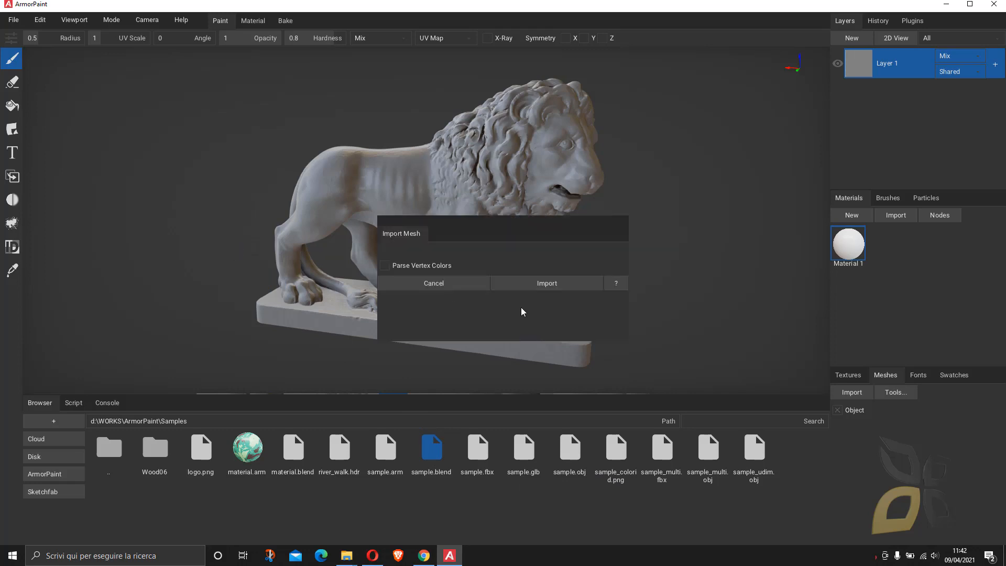
click(561, 289)
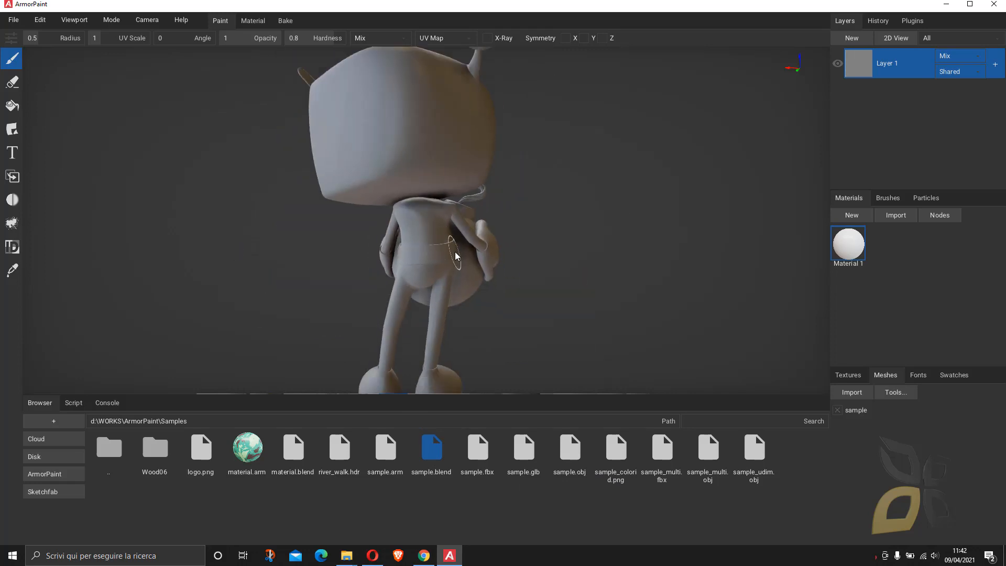
Import material.arm from the Samples folder as a material three times and apply the last copy to the character as a new layer.
right_drag(456, 257, 373, 466)
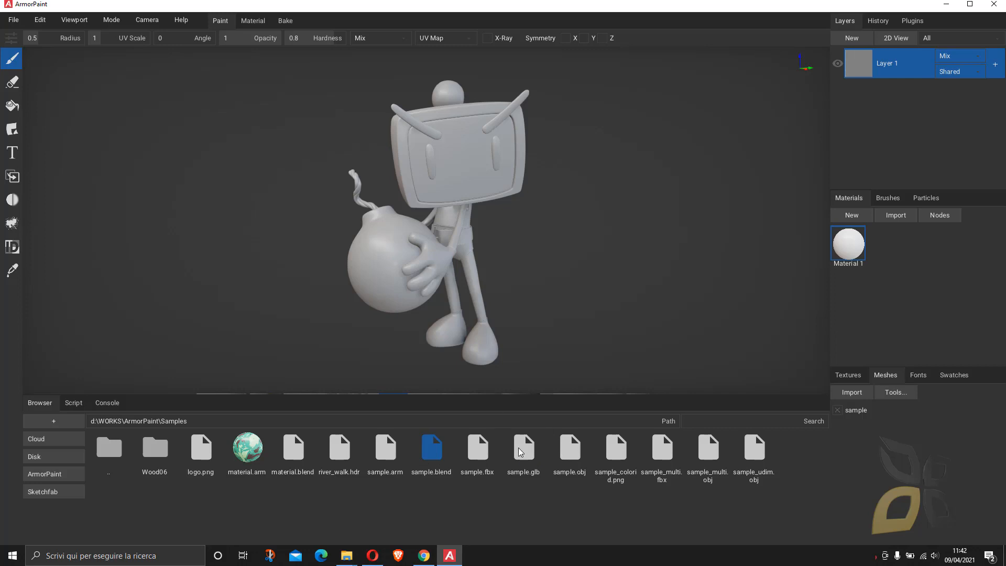
click(251, 448)
drag(252, 448, 888, 321)
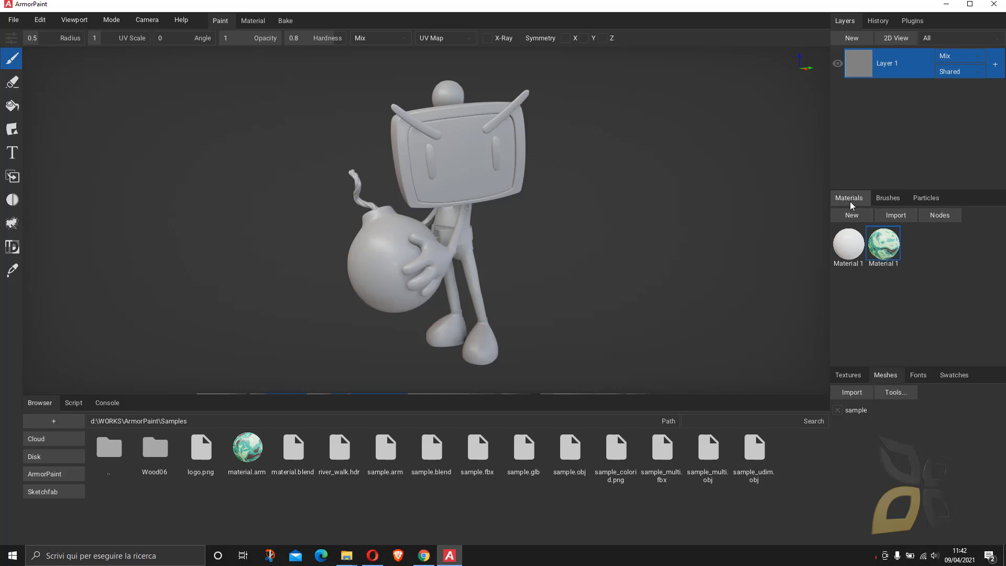
drag(261, 449, 595, 247)
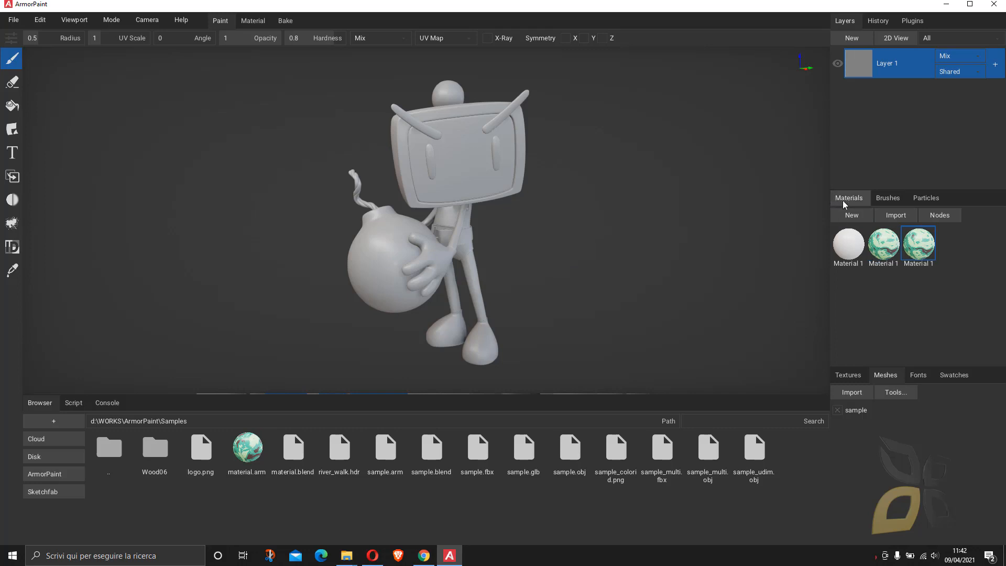
drag(317, 359, 456, 177)
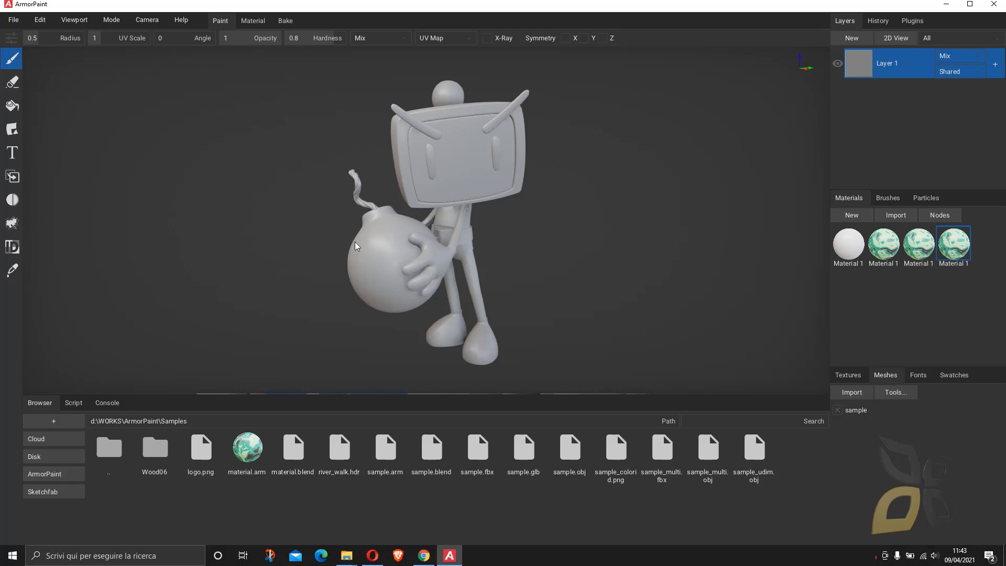
mouse_move(966, 263)
mouse_down()
mouse_move(946, 225)
mouse_move(781, 141)
mouse_move(700, 180)
mouse_move(825, 220)
mouse_move(529, 153)
mouse_move(464, 185)
mouse_up()
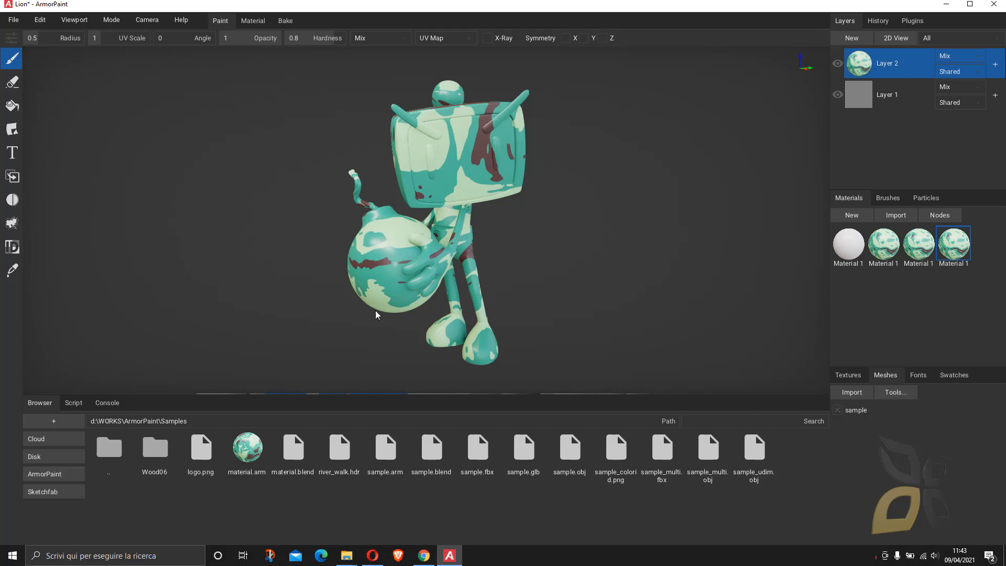
Open the Wood06 folder and import Wood06_col.jpg, Wood06_nrm.jpg and Wood06_rgh.jpg as project textures.
click(848, 375)
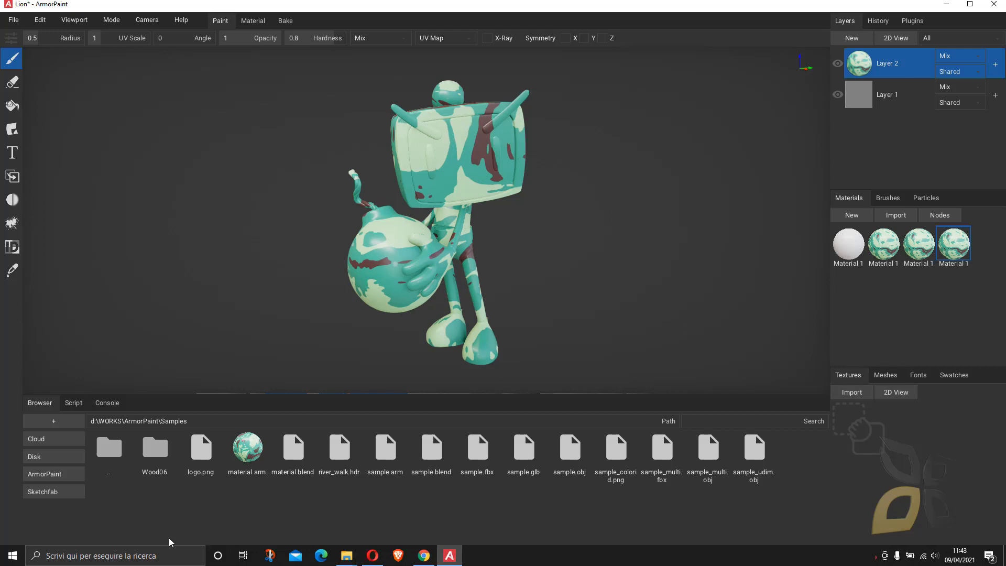
click(151, 454)
double_click(155, 449)
click(157, 450)
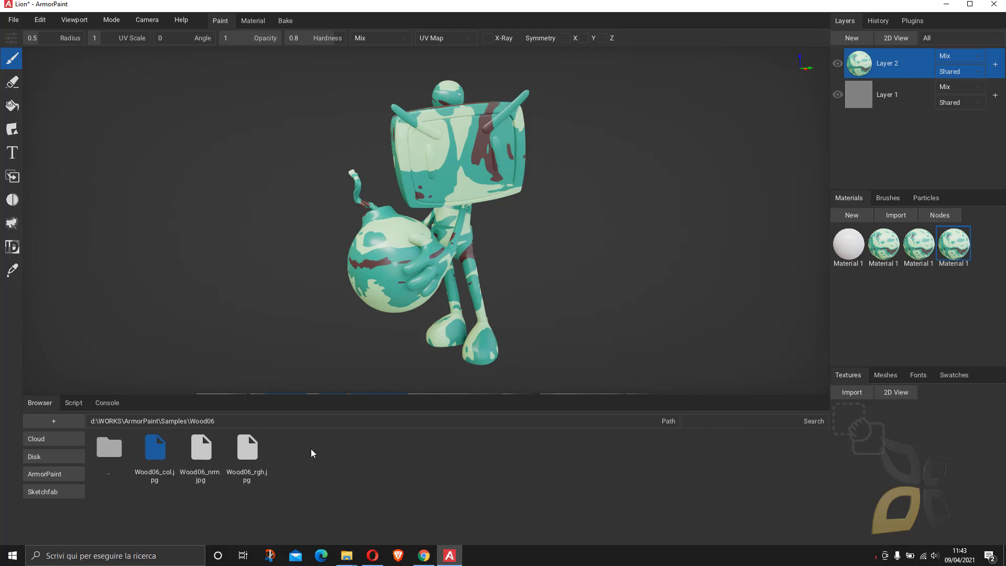
drag(212, 436, 862, 456)
drag(223, 448, 891, 440)
drag(353, 443, 891, 456)
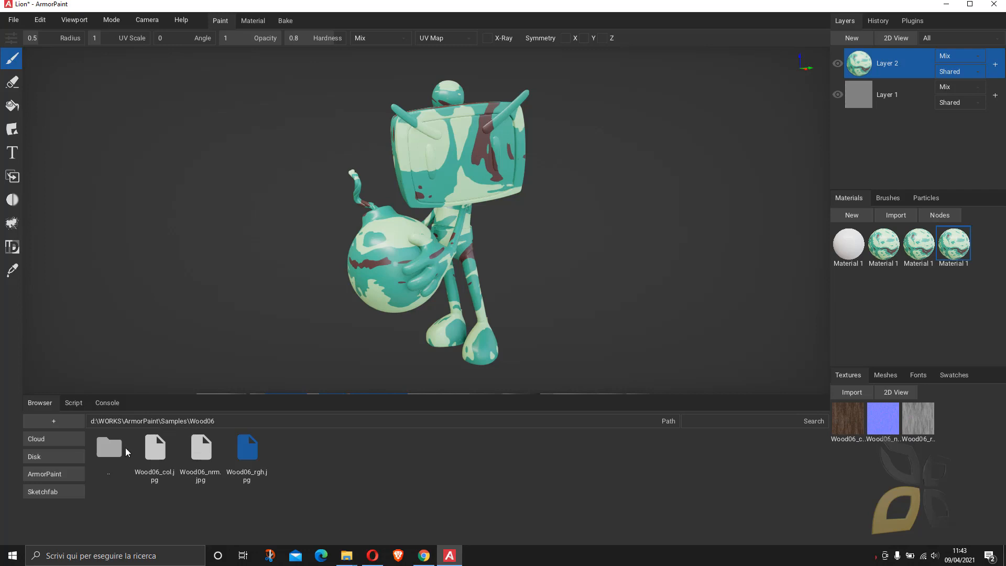
Import the whole Wood06 folder from Samples as a material, twice, and apply one copy to the character as a new layer.
click(111, 450)
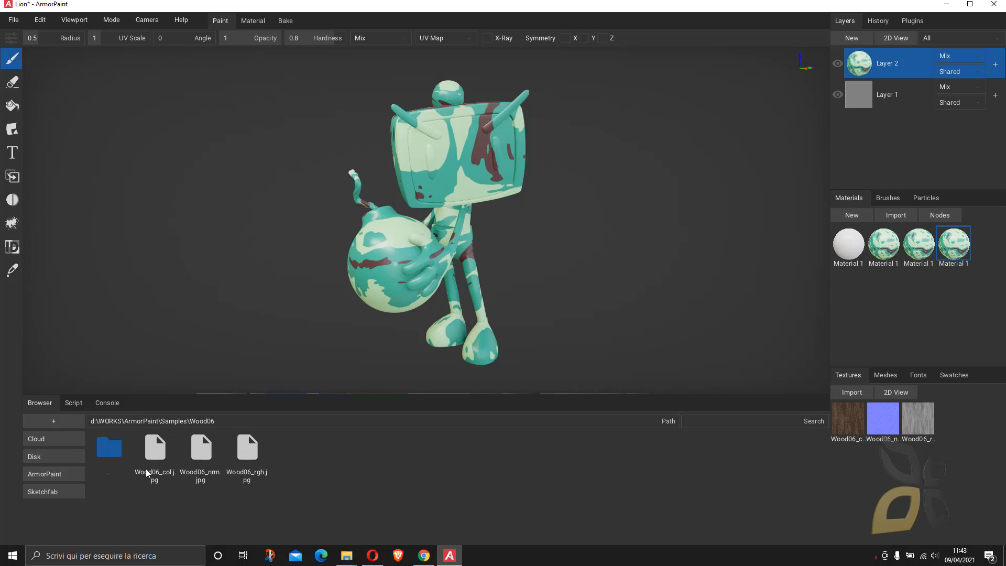
double_click(104, 462)
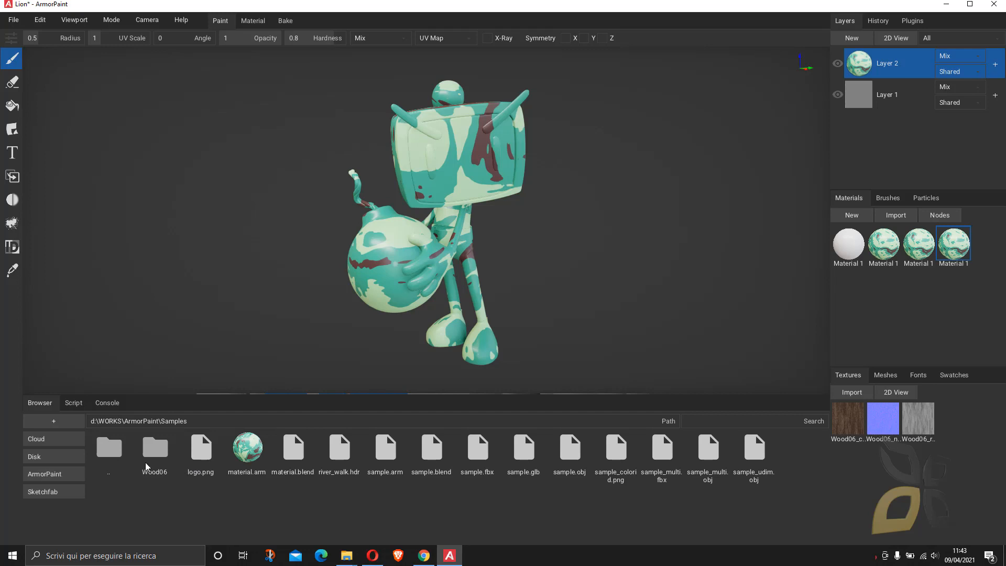
drag(158, 450, 921, 309)
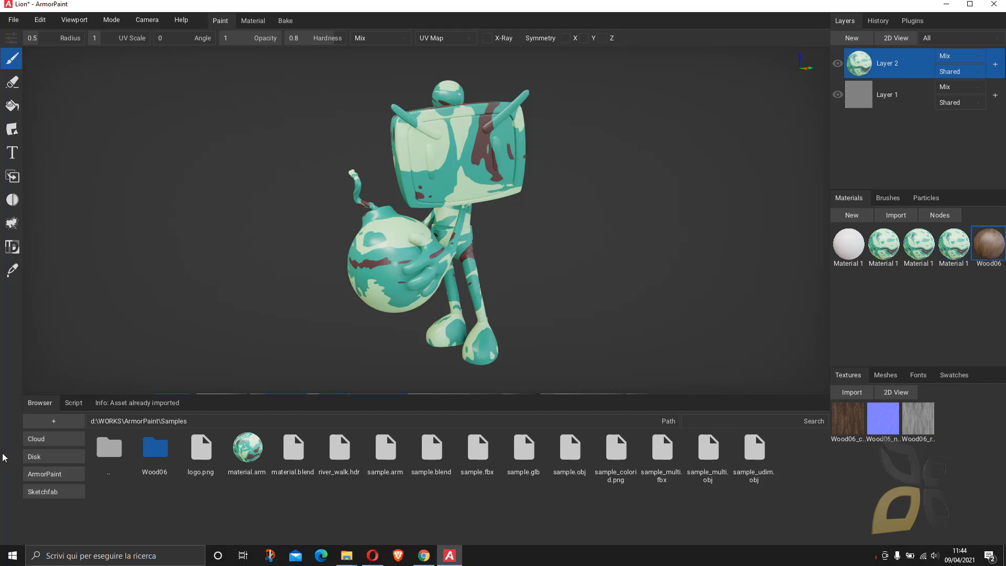
drag(160, 461, 880, 475)
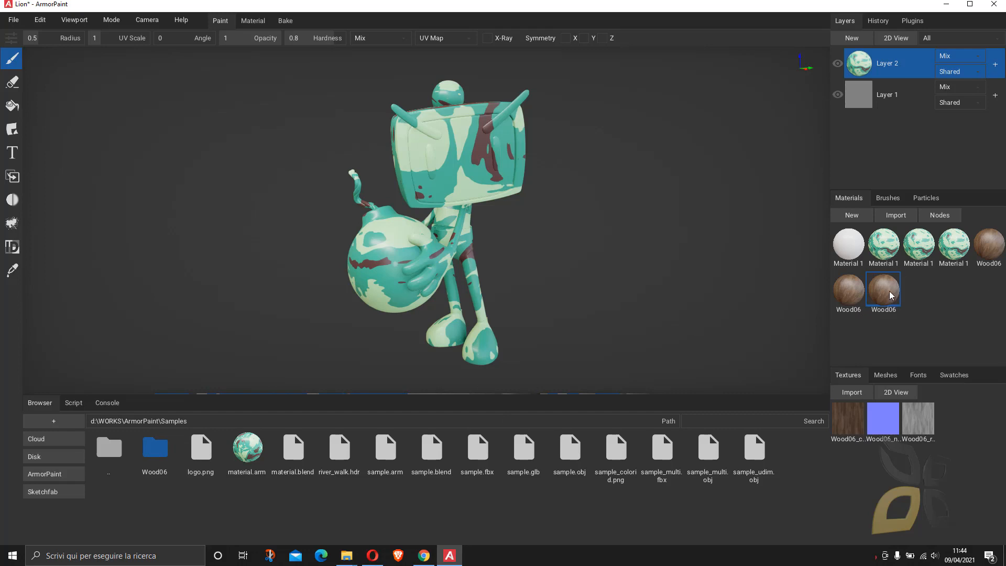
click(845, 303)
drag(852, 298, 468, 174)
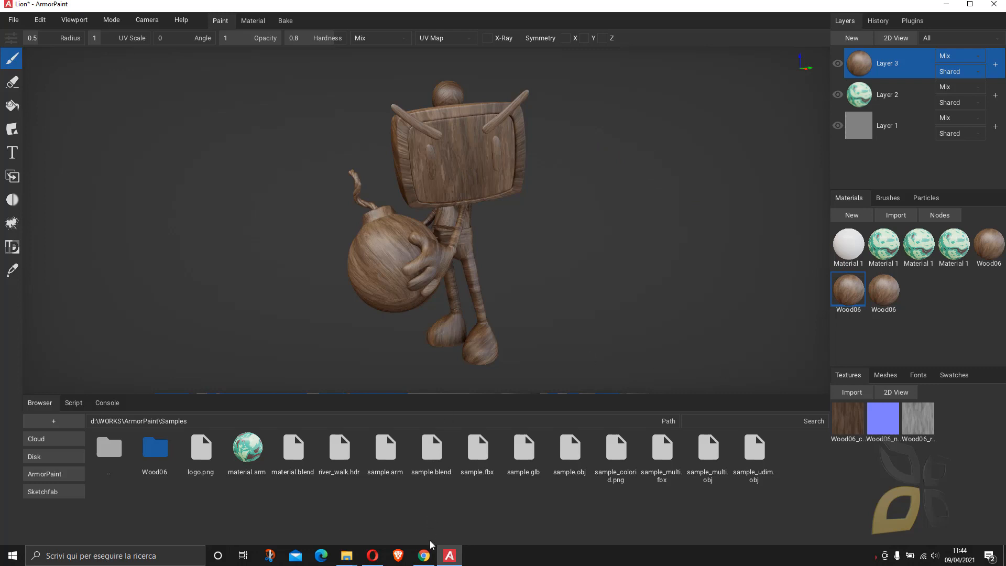
Switch to Chrome, search the jbdtube YouTube channel for "pbr", look through the listed videos and return to ArmorPaint.
click(424, 556)
scroll(755, 165, up, 3)
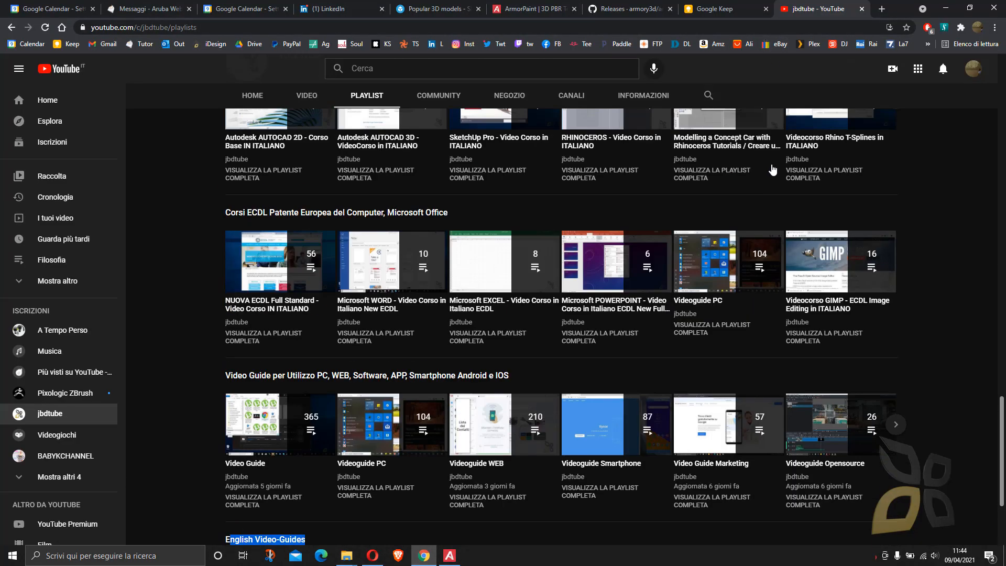
click(709, 96)
text(pbr)
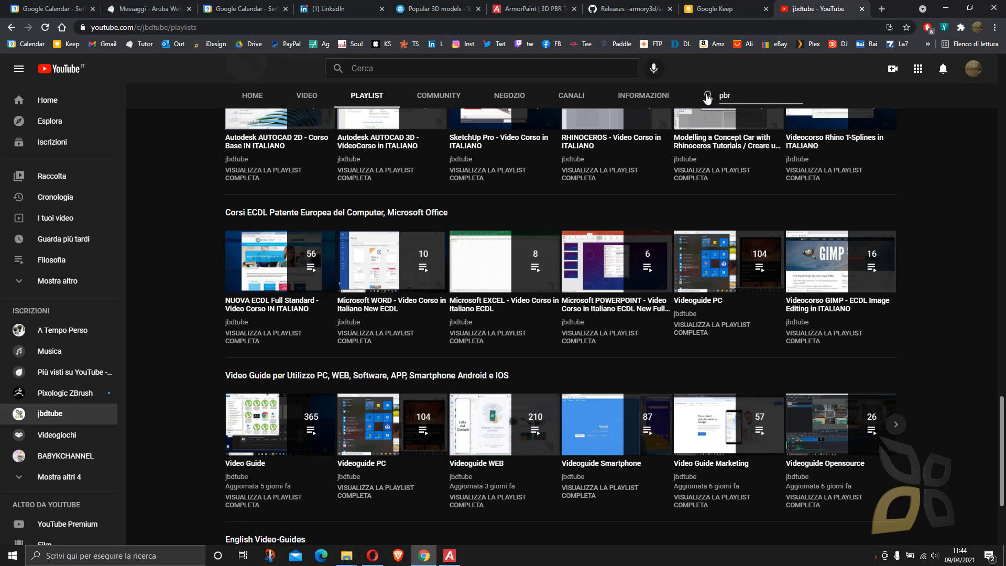
key(Return)
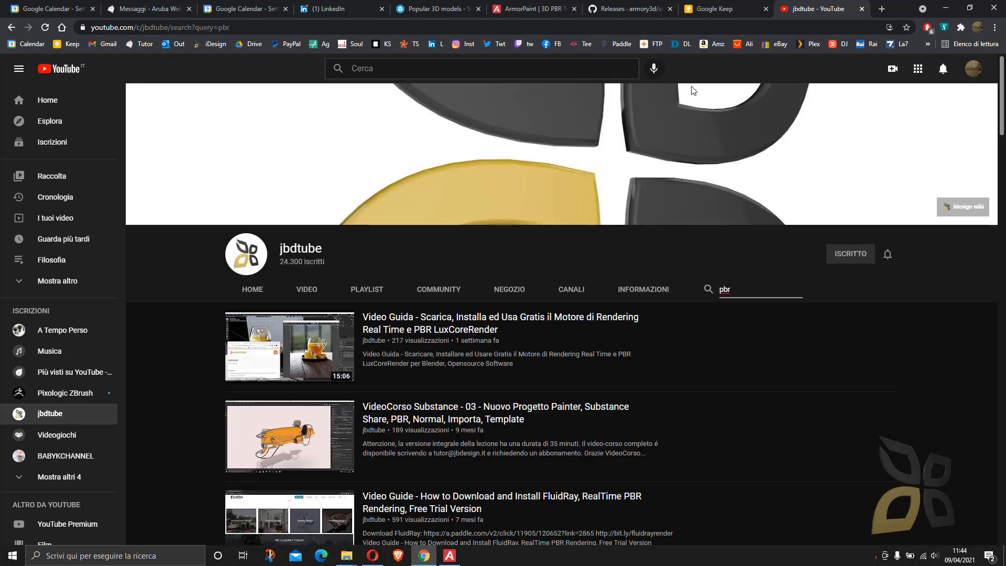
scroll(575, 338, down, 5)
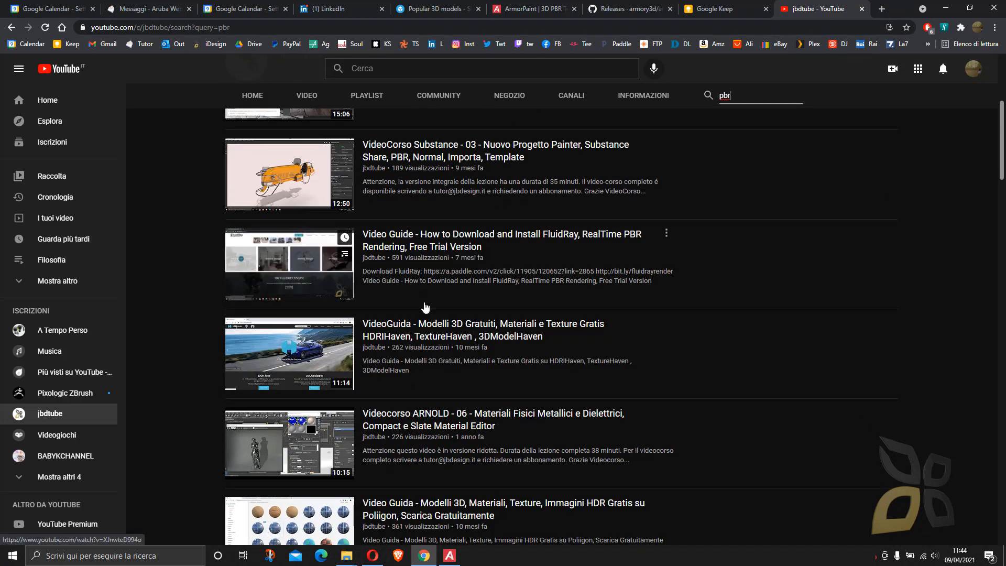
scroll(685, 288, down, 2)
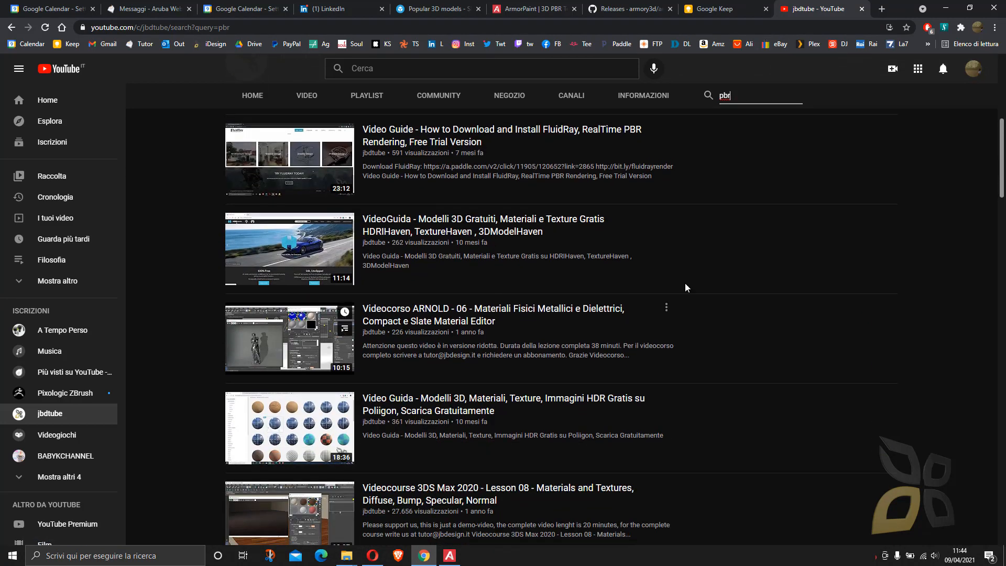
click(946, 8)
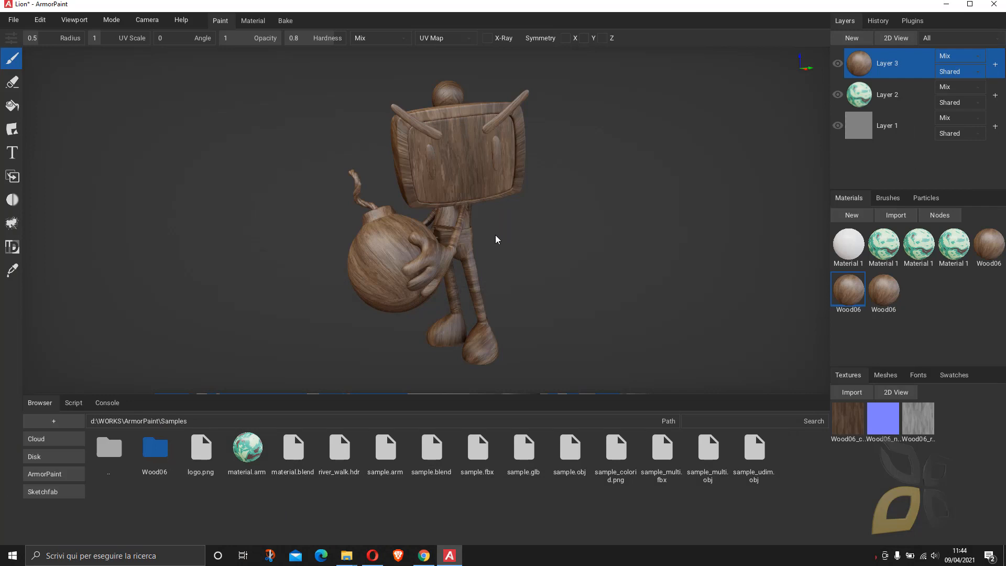
Import scene.gltf from the bookmarked Sketchfab folder's "lowe (1)" subfolder as the project's mesh.
right_drag(489, 262, 444, 362)
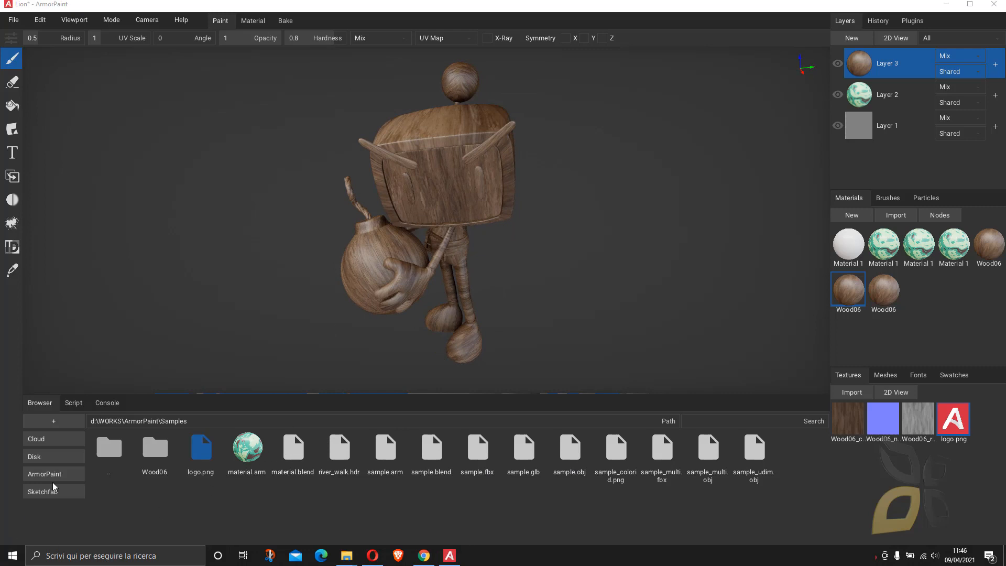
click(47, 492)
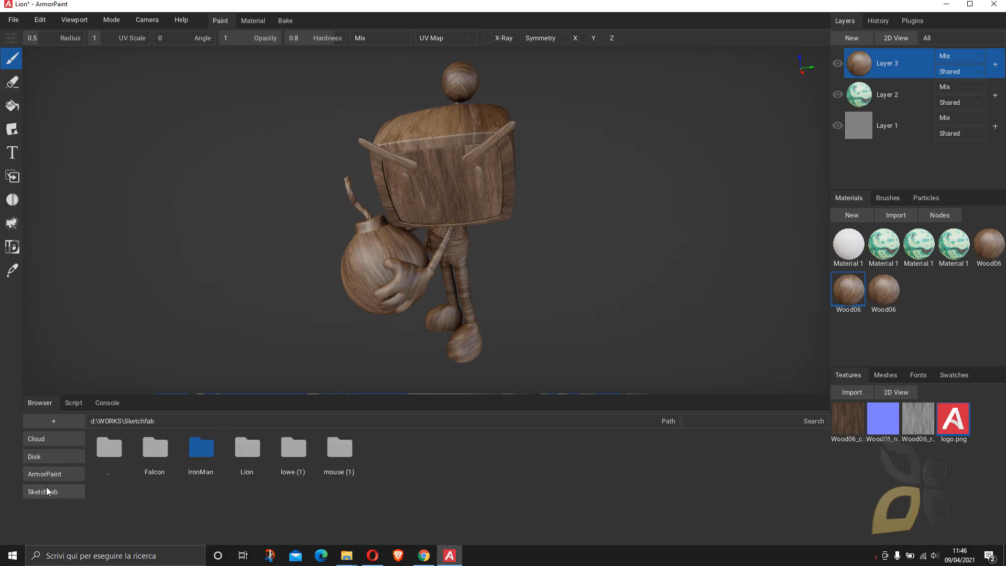
click(244, 454)
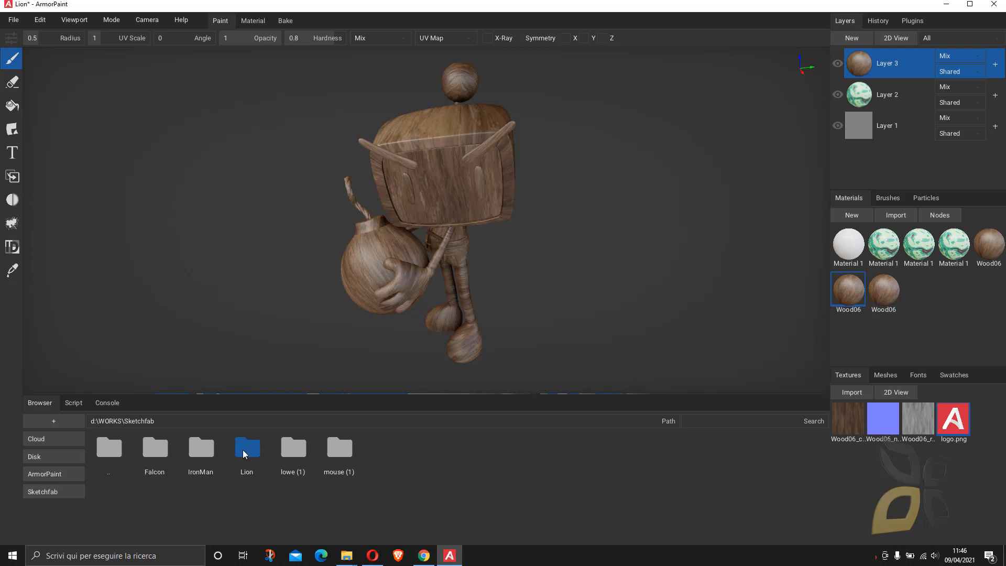
double_click(300, 450)
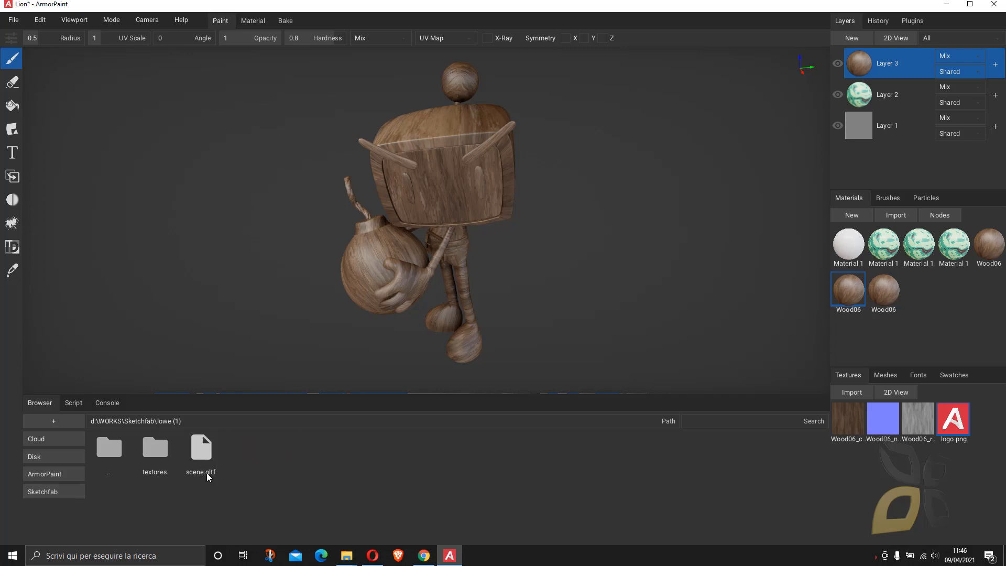
drag(208, 454, 403, 278)
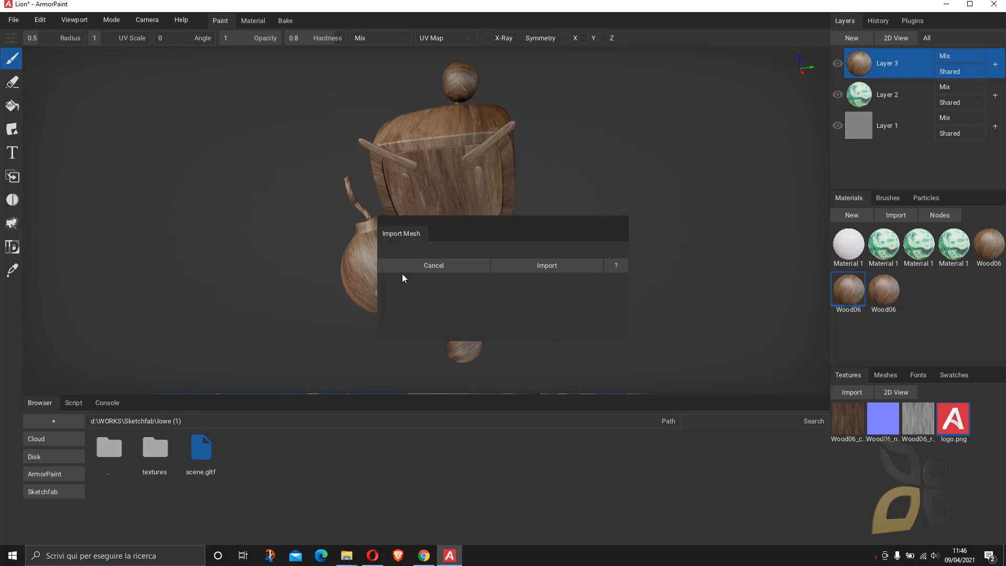
click(528, 268)
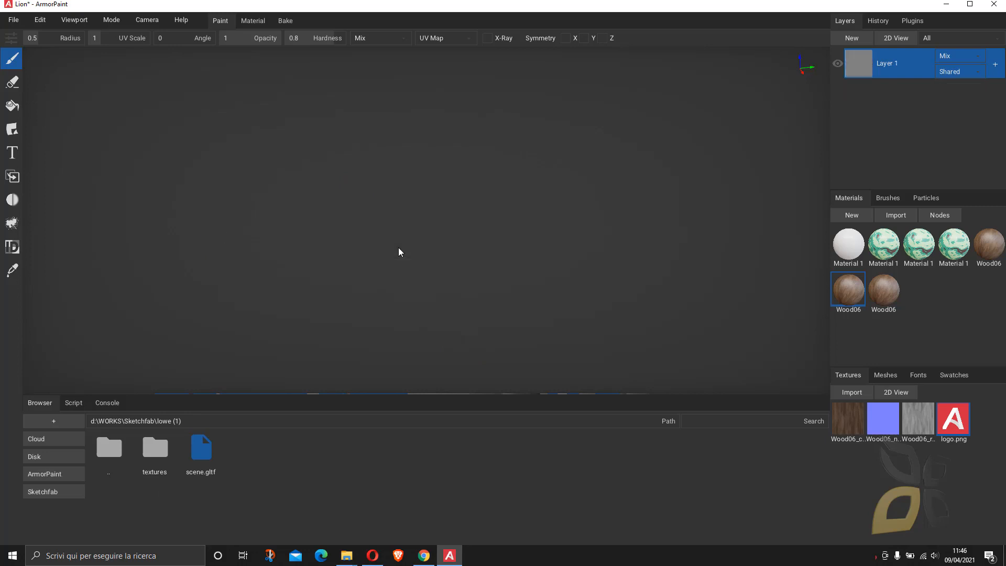
Try to rotate the imported scene mesh about the X axis with the mesh tools.
click(877, 377)
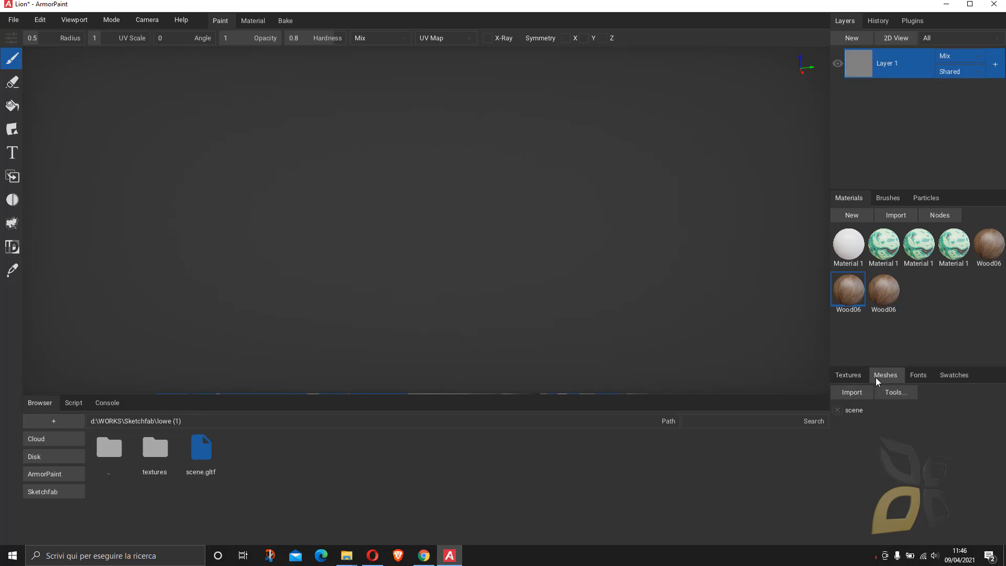
click(888, 392)
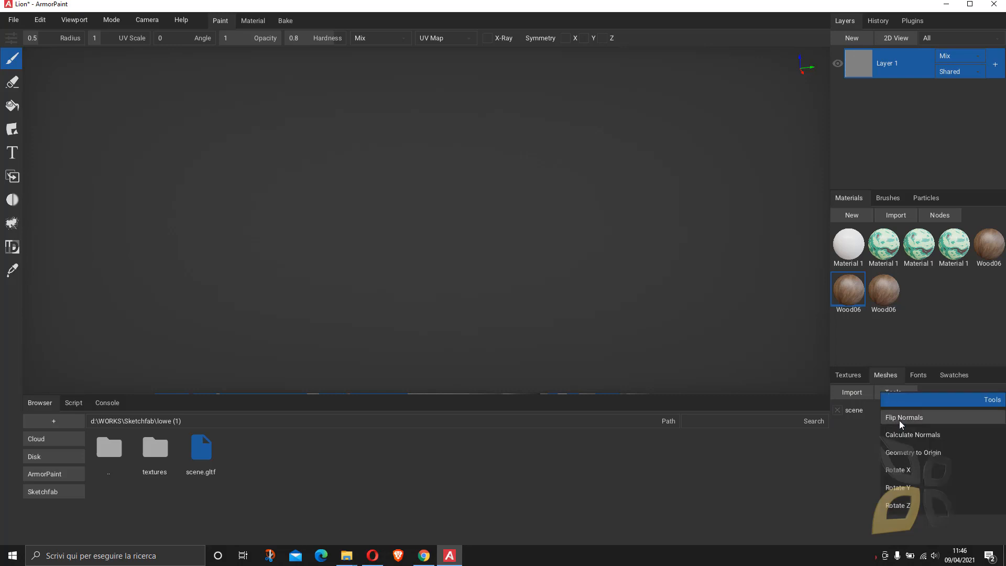
click(924, 474)
click(909, 394)
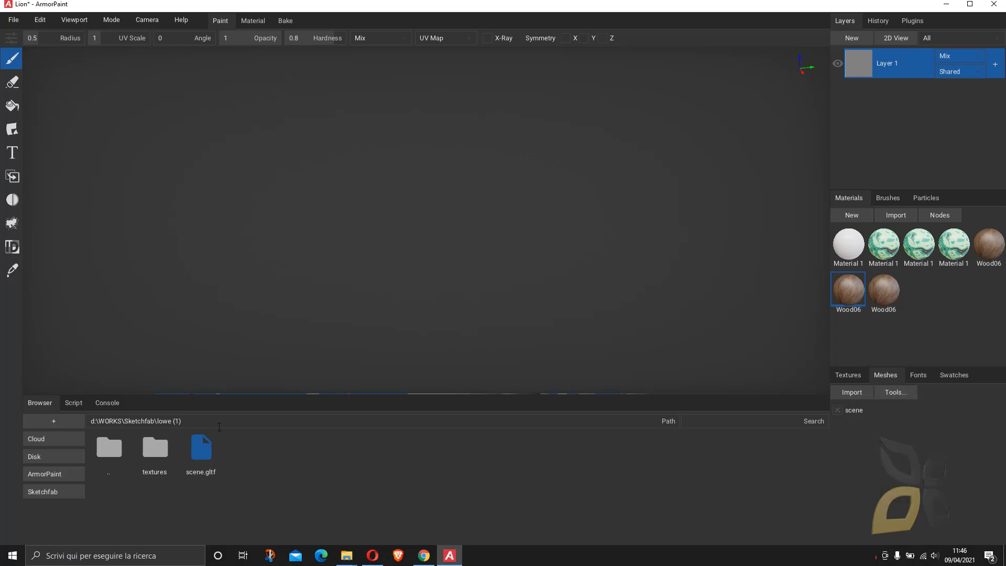
Go to the Sketchfab Lion\source\Loewe_C folder and start importing Loewe_C.obj as a mesh.
click(105, 452)
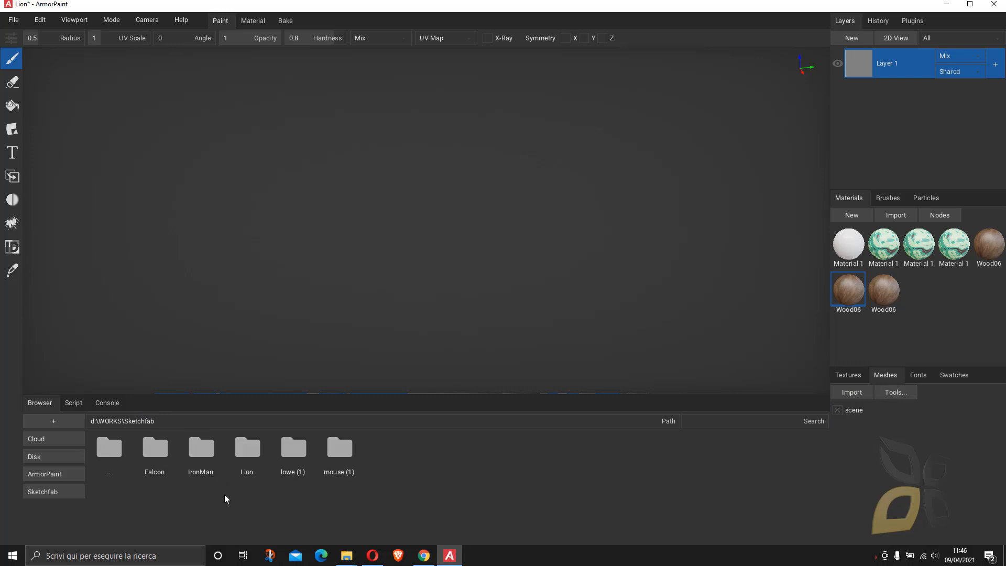
double_click(254, 454)
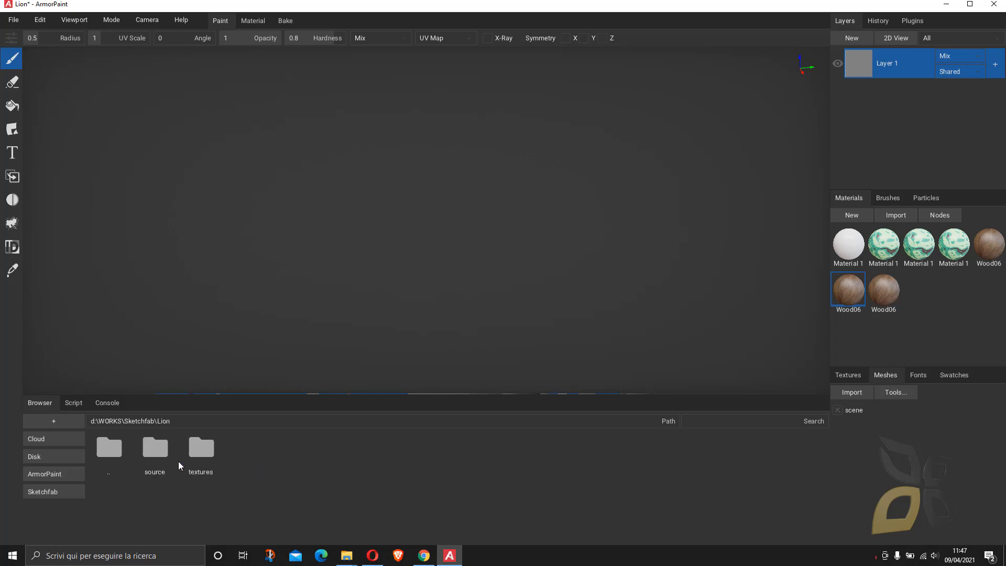
double_click(154, 454)
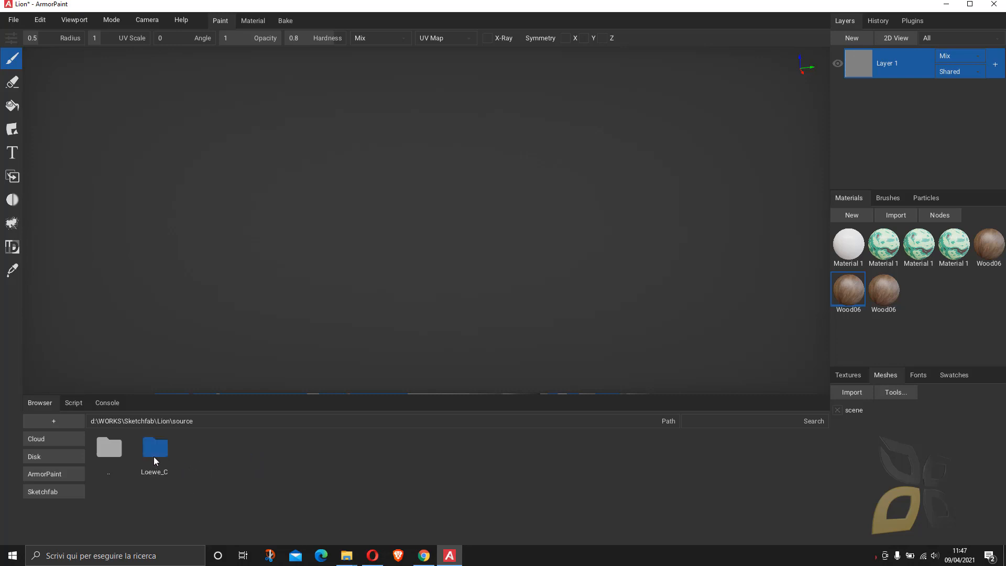
double_click(153, 453)
drag(317, 351, 421, 224)
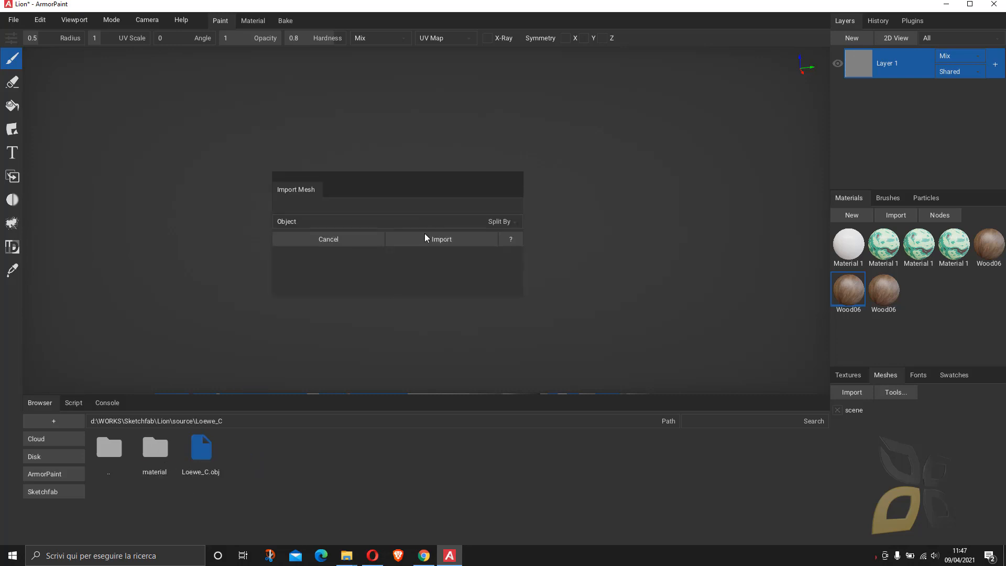
Check the Split By options for the Loewe_C.obj mesh and import it split by Object.
mouse_move(421, 183)
mouse_down()
mouse_move(436, 246)
mouse_move(430, 187)
mouse_up()
click(435, 224)
click(438, 224)
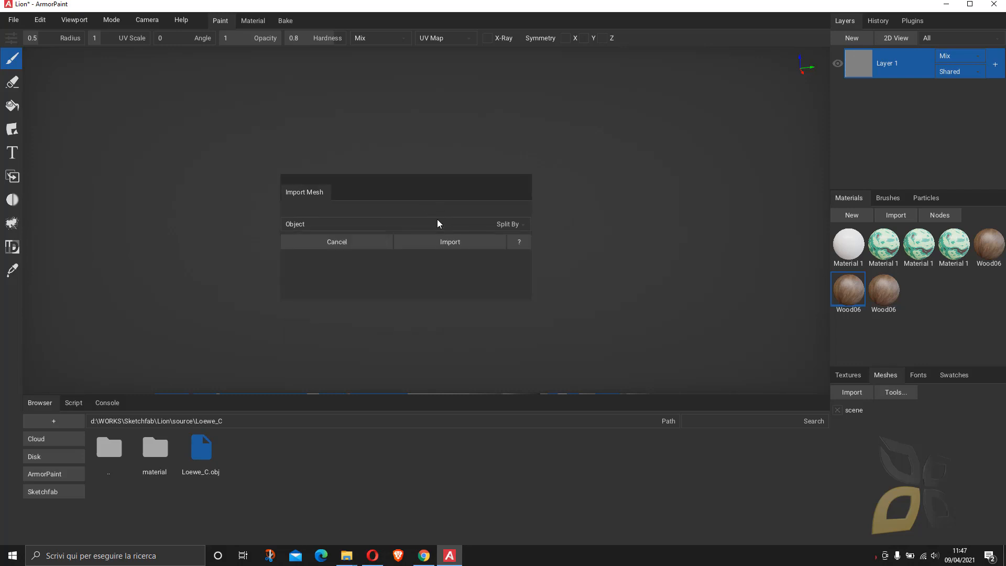
click(440, 225)
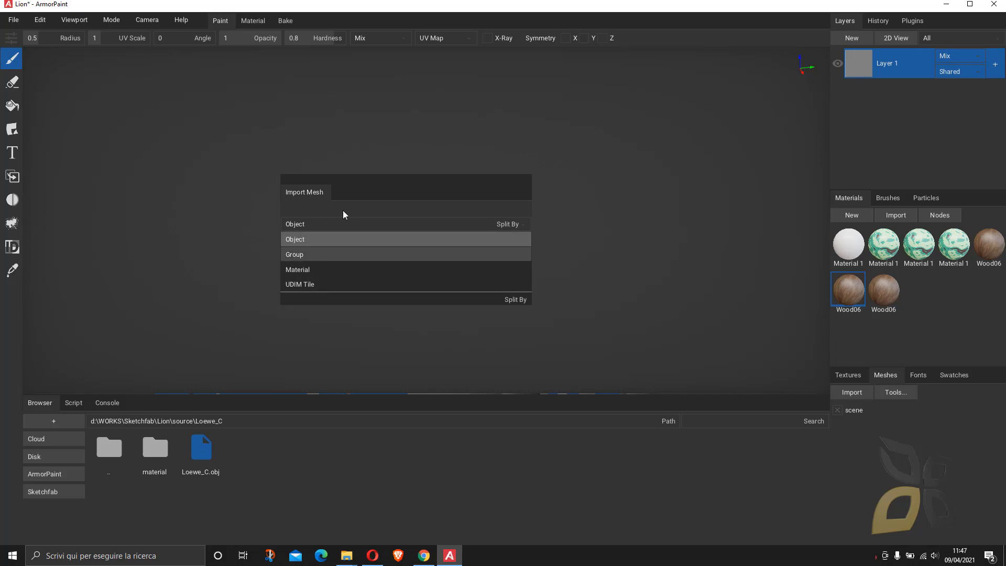
click(404, 185)
click(351, 223)
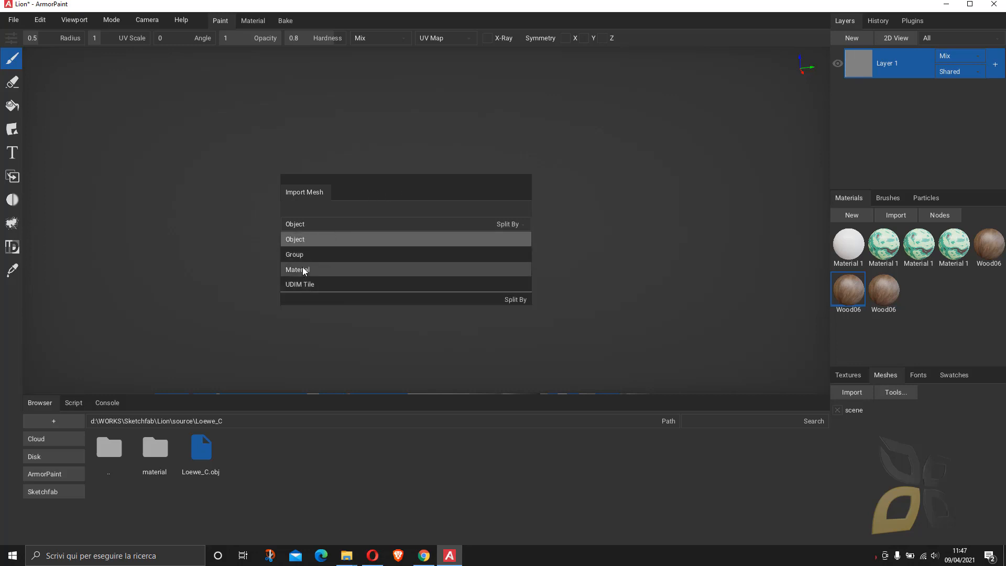
click(429, 208)
click(457, 242)
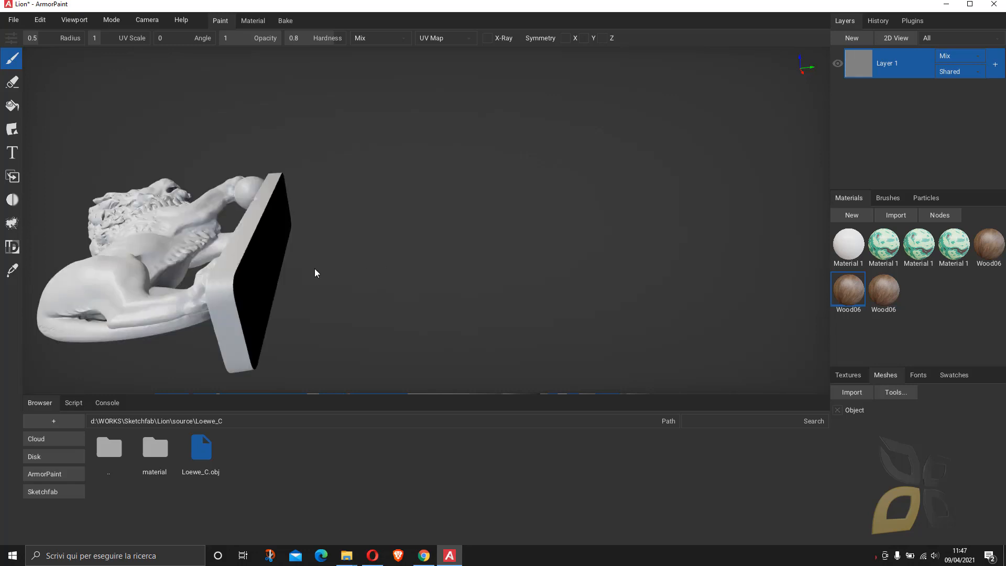
Rotate the lion mesh about the X axis and move its geometry to the origin.
right_drag(243, 275, 552, 331)
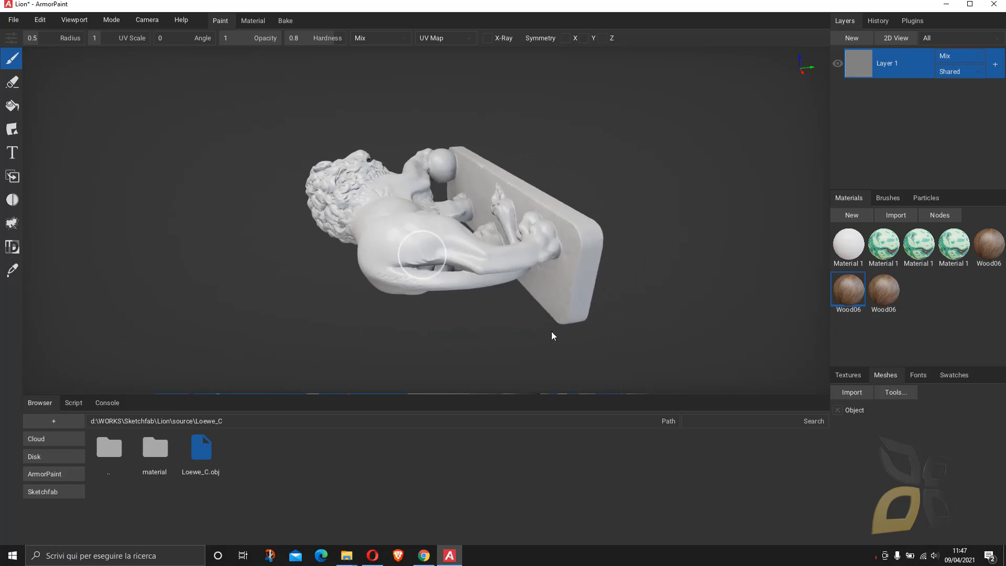
click(898, 394)
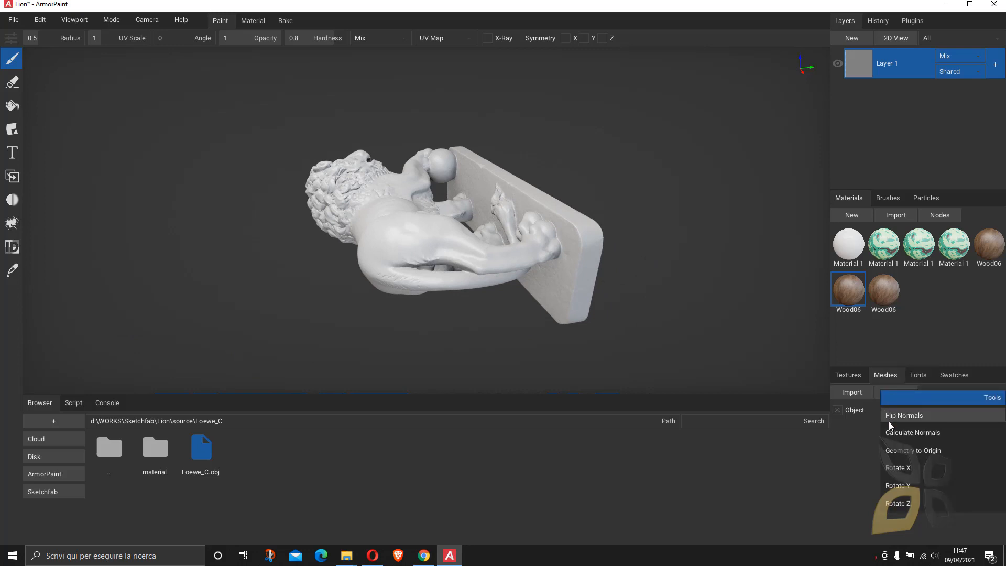
click(898, 470)
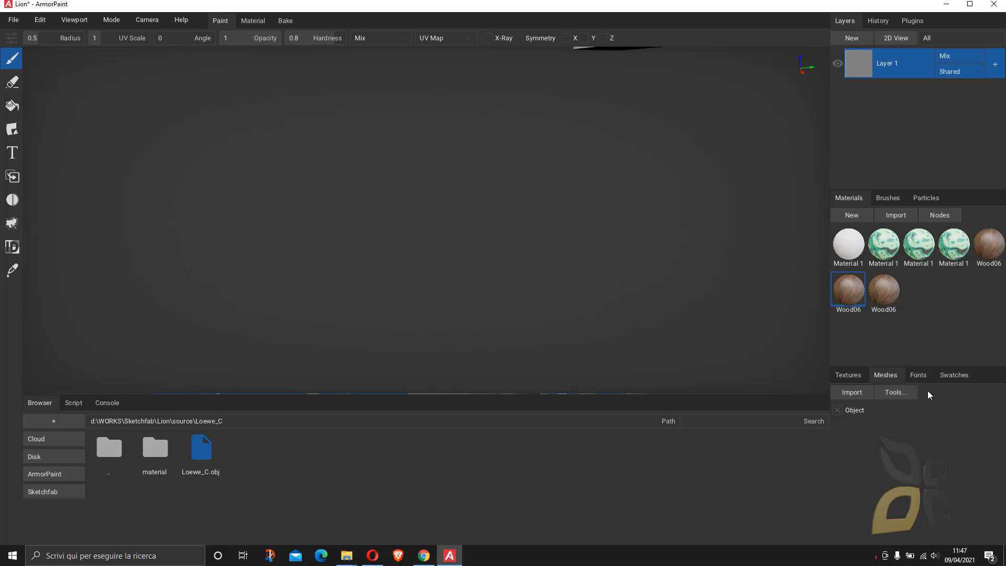
click(904, 393)
click(902, 450)
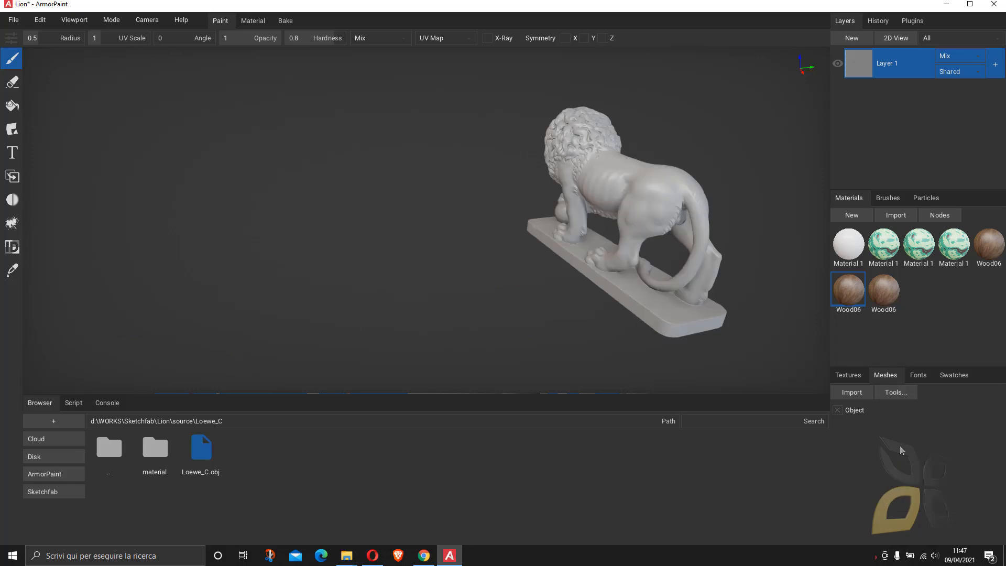
right_drag(507, 272, 441, 270)
scroll(467, 222, up, 2)
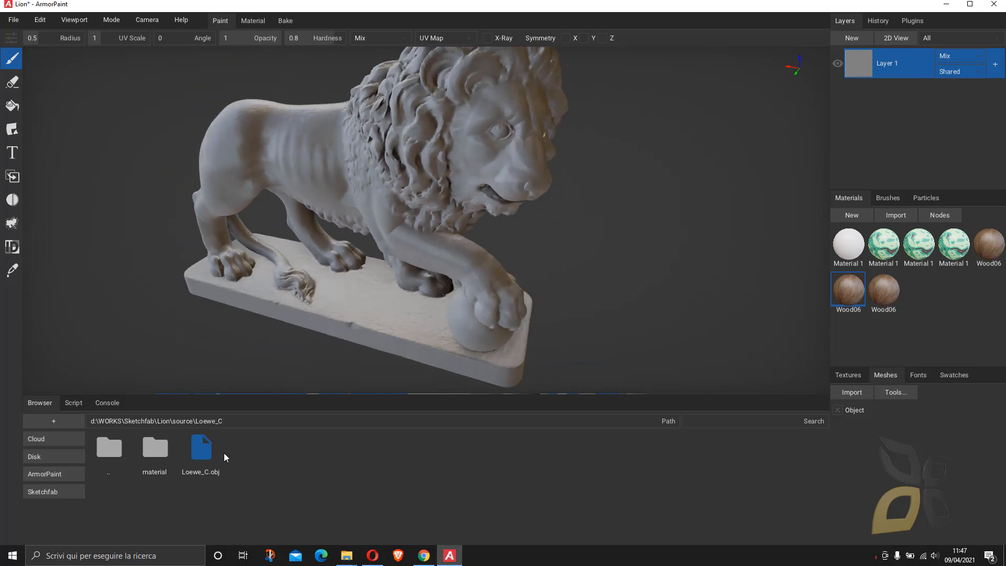
Import the Loewe_C texture from the material subfolder, and apply the whole material folder to the lion as a material.
click(159, 451)
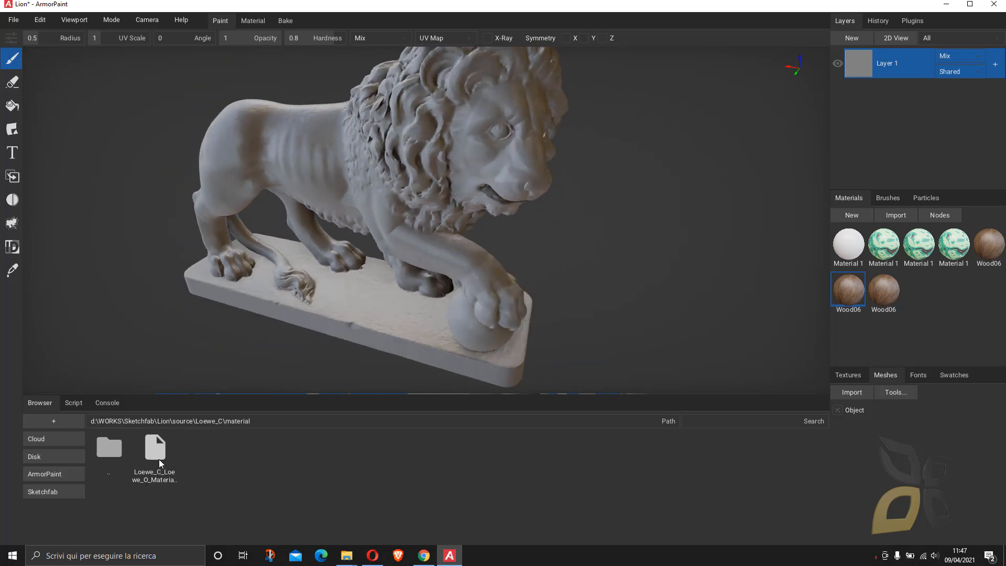
drag(159, 460, 851, 398)
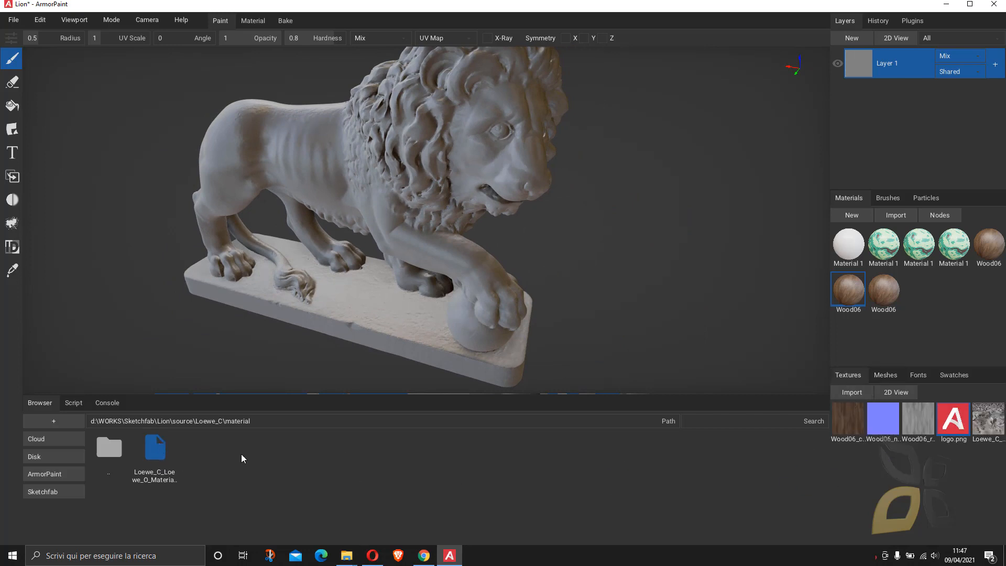
click(976, 424)
click(118, 446)
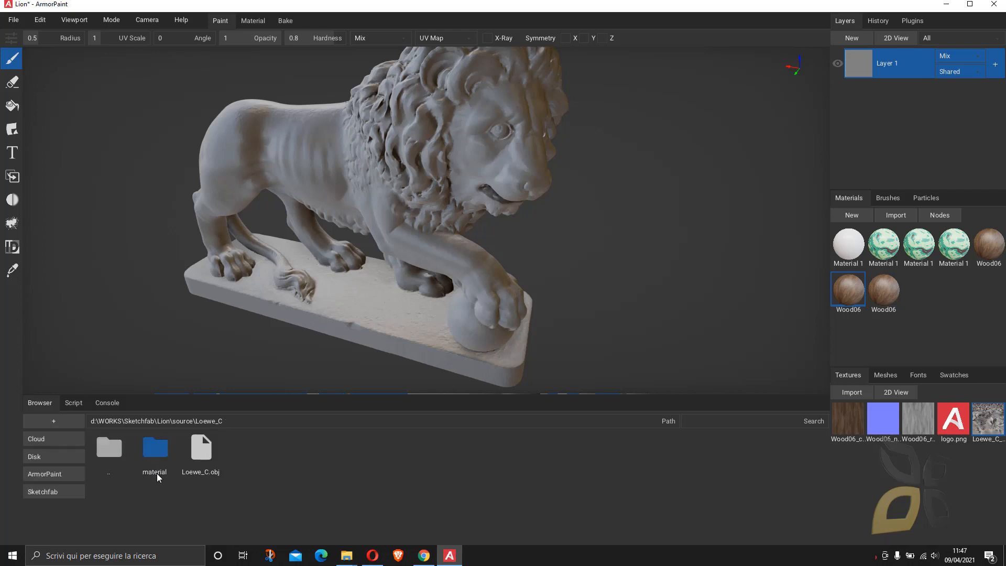
drag(156, 474, 351, 187)
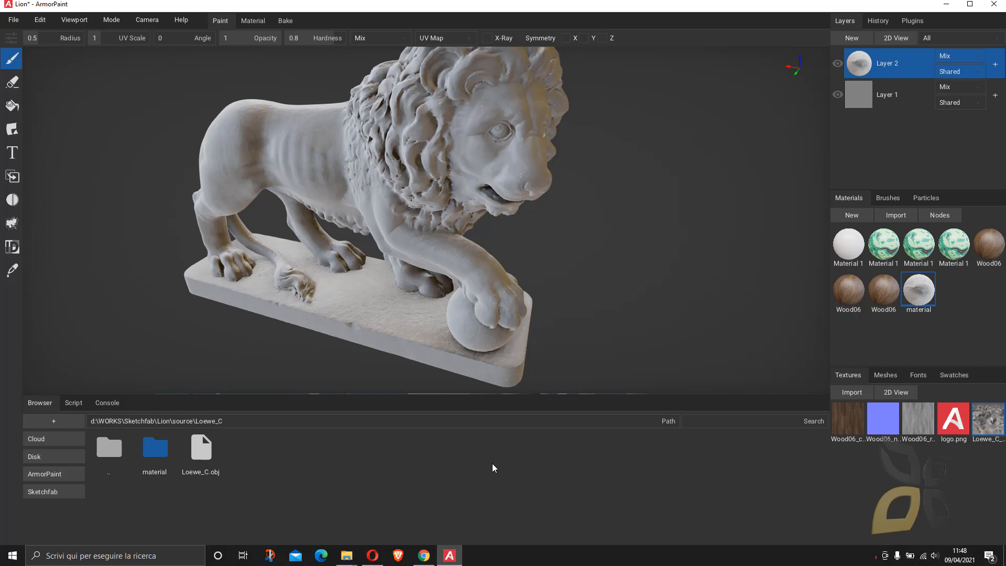
Switch to the Loewe_C File Explorer window and go to the Sketchfab\Falcon\source folder.
click(351, 559)
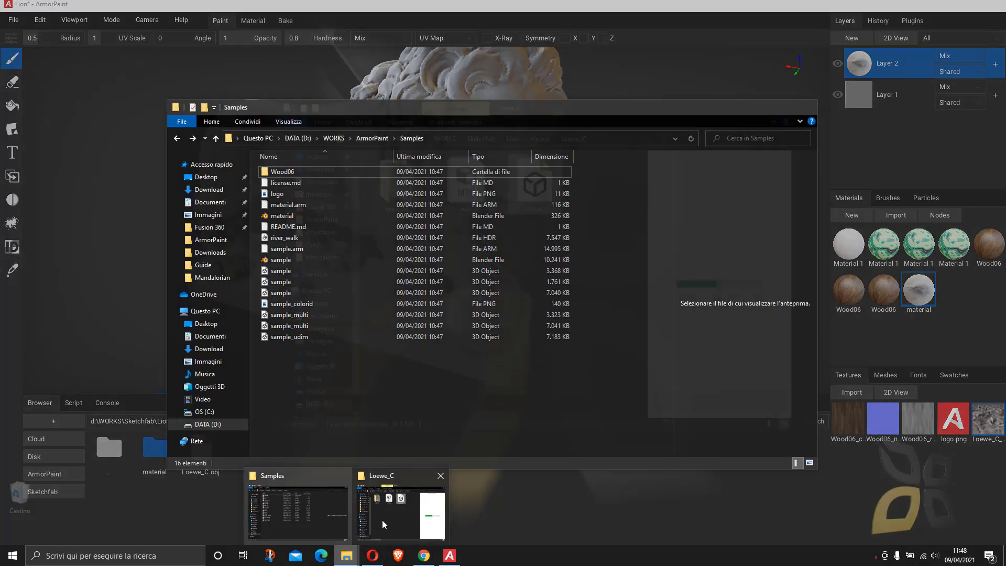
click(388, 516)
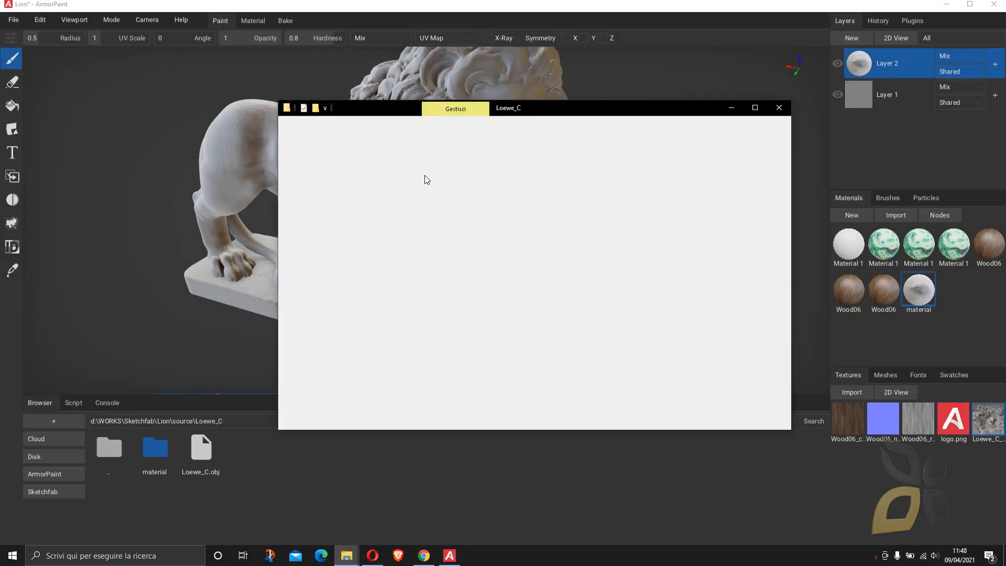
drag(544, 108, 443, 118)
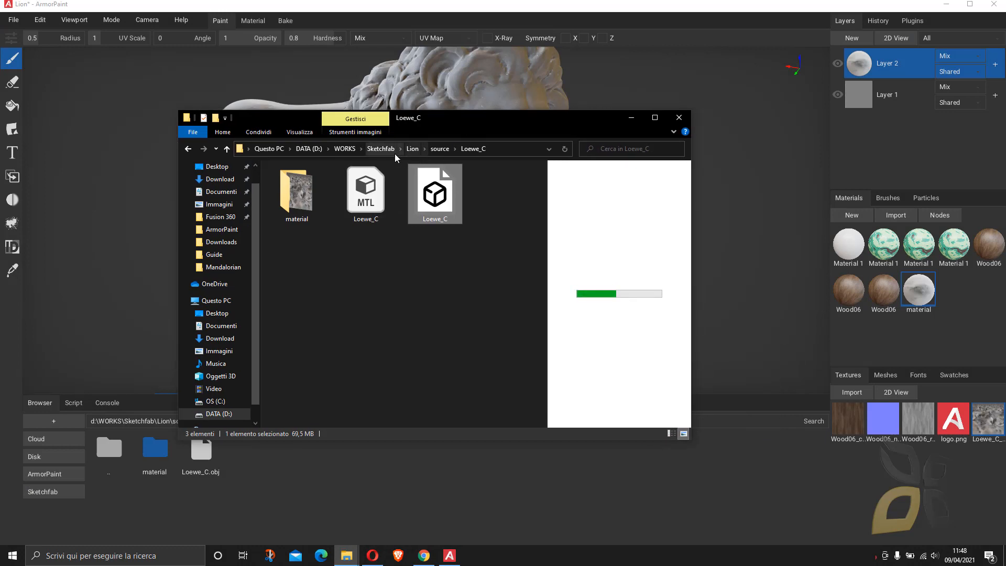
click(380, 149)
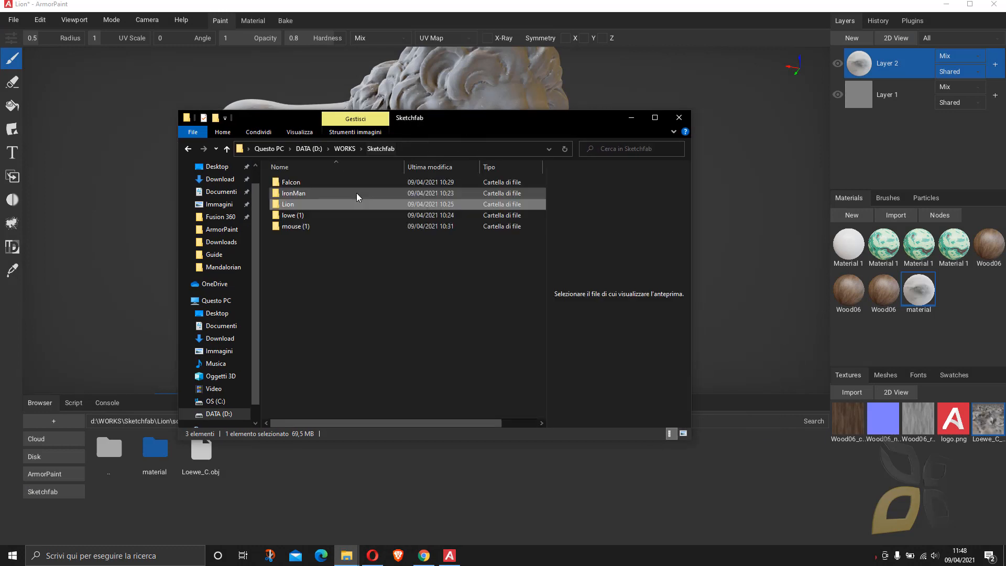
double_click(292, 183)
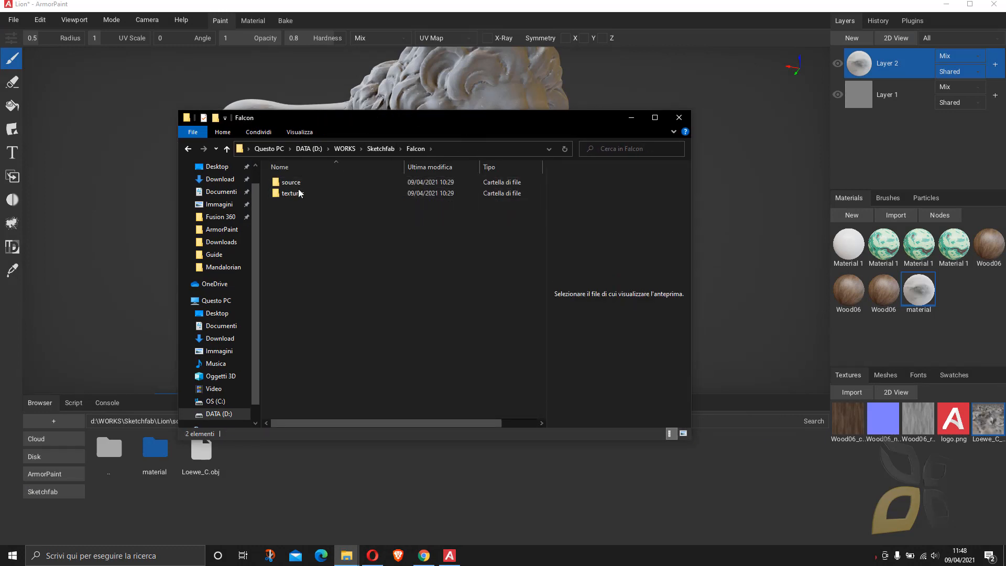
click(298, 187)
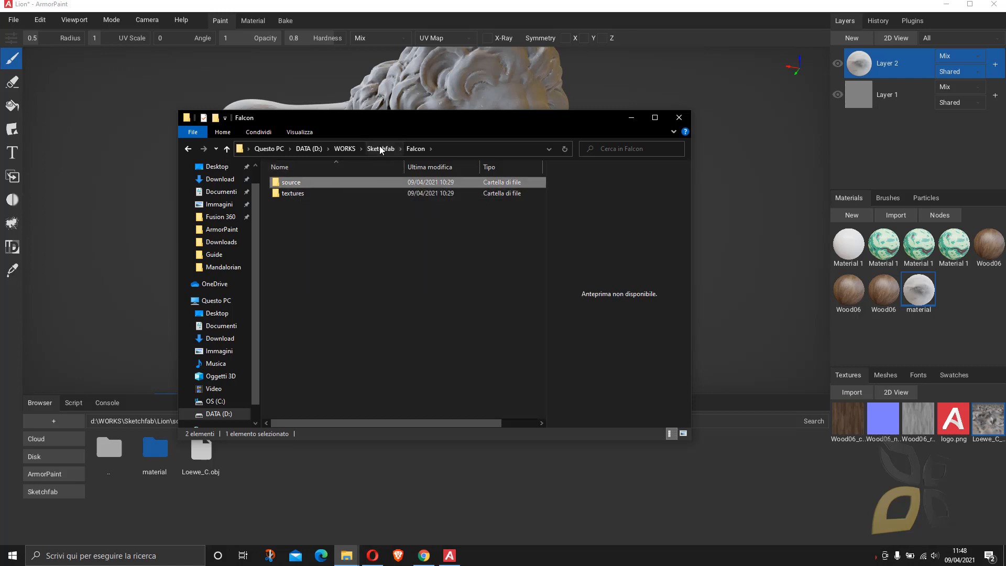
double_click(296, 182)
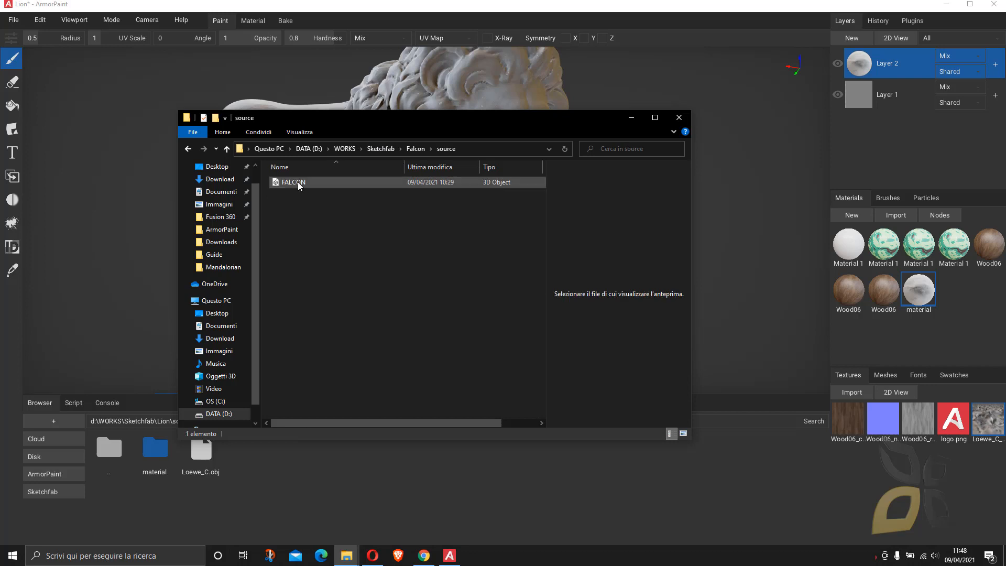
Bring the FALCON 3D object from File Explorer into ArmorPaint and import it as the project's mesh.
click(304, 182)
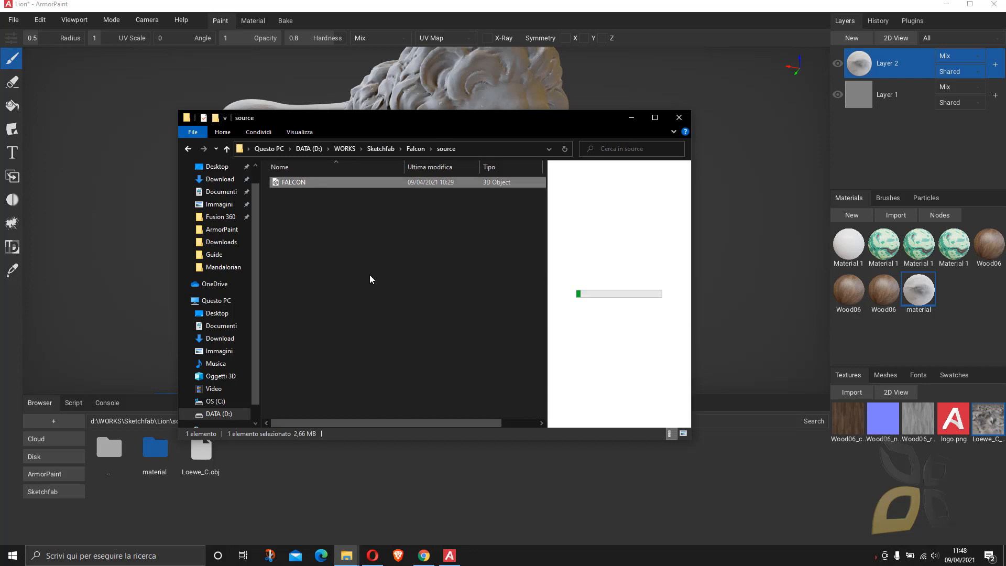
drag(294, 187, 124, 172)
drag(373, 125, 368, 378)
click(526, 300)
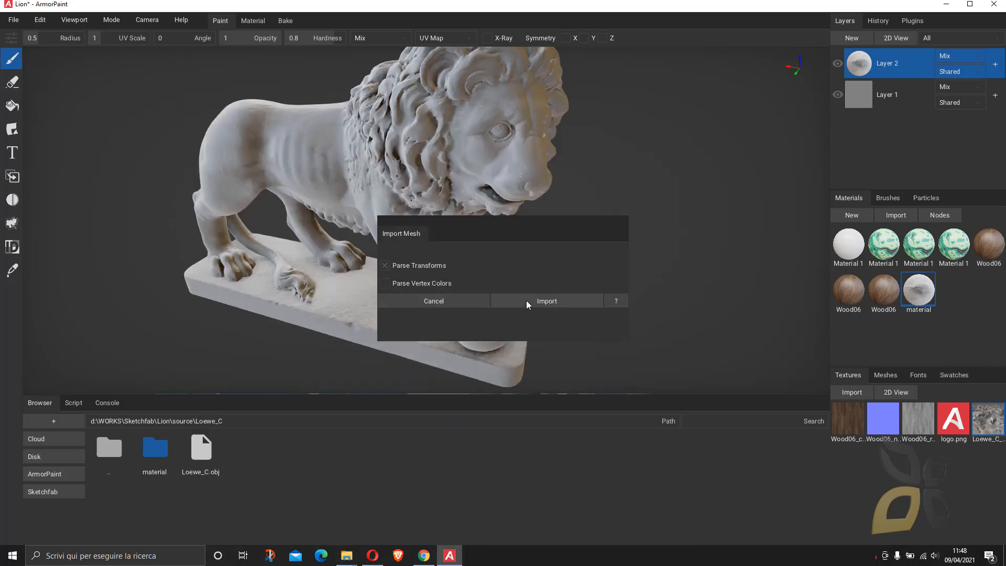
scroll(414, 230, down, 2)
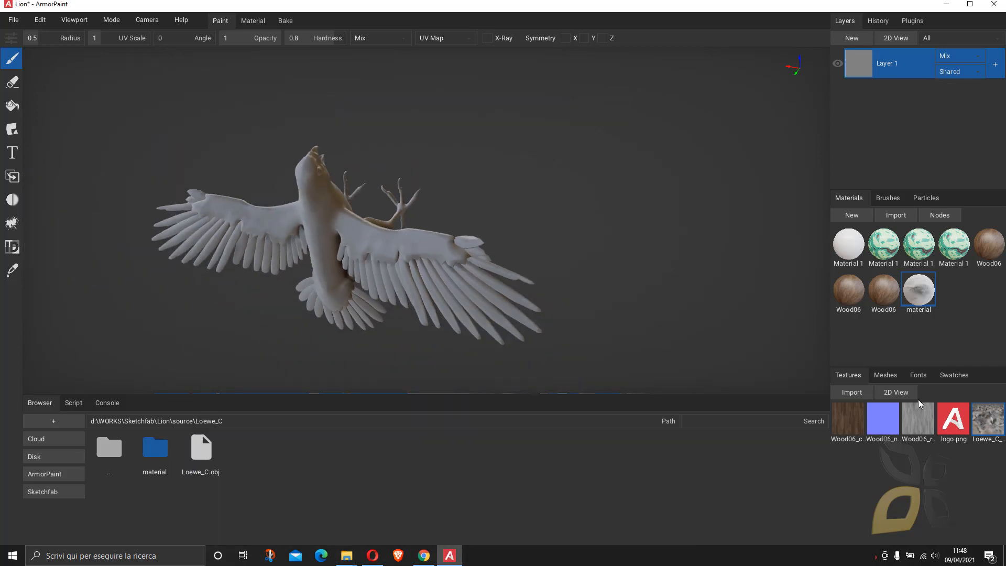
Rotate the falcon mesh about the X axis three times so that it stands upright on its legs.
click(892, 375)
click(897, 394)
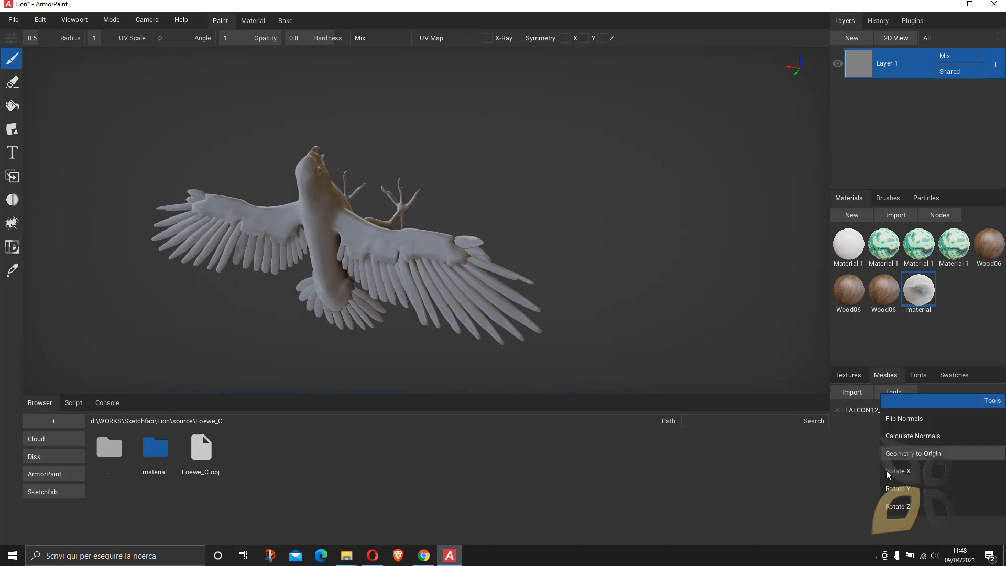
click(899, 471)
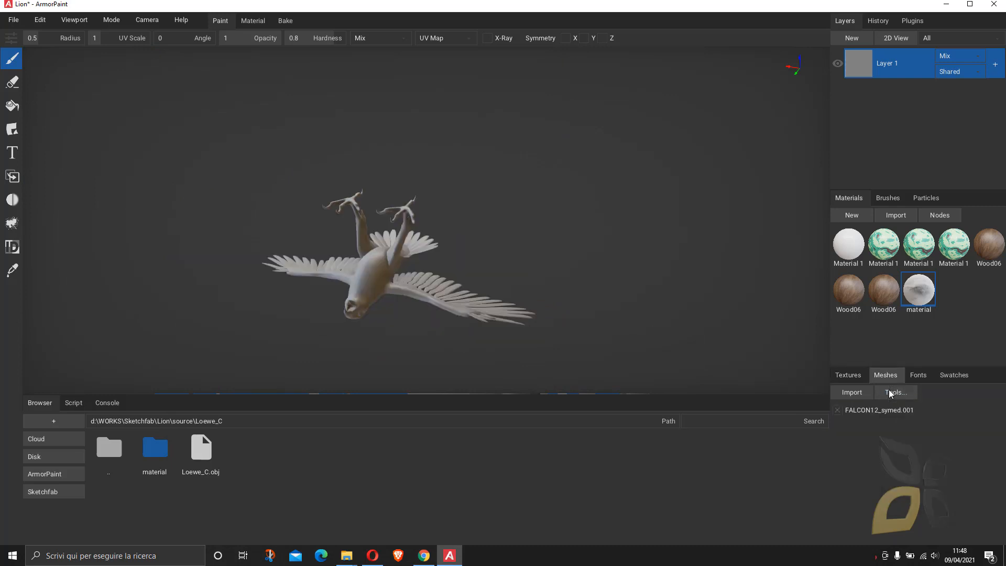
click(890, 392)
click(897, 470)
click(893, 395)
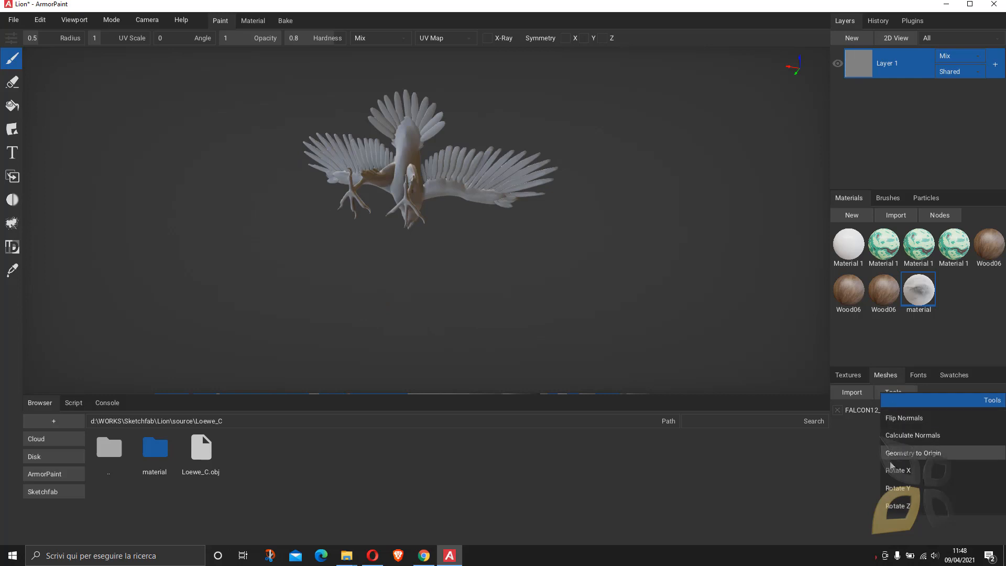
click(894, 470)
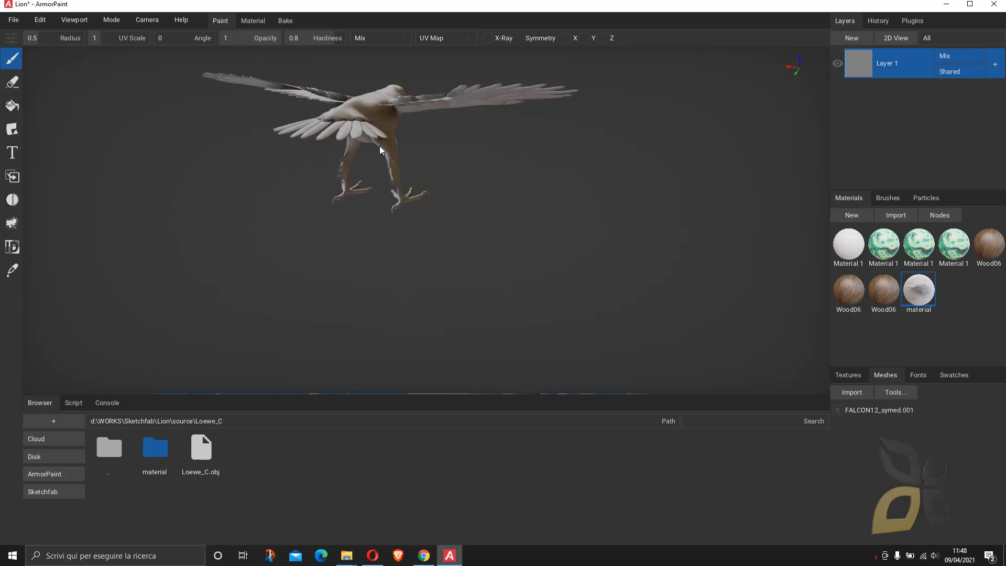
middle_drag(379, 145, 420, 194)
right_drag(420, 193, 309, 226)
scroll(360, 174, up, 4)
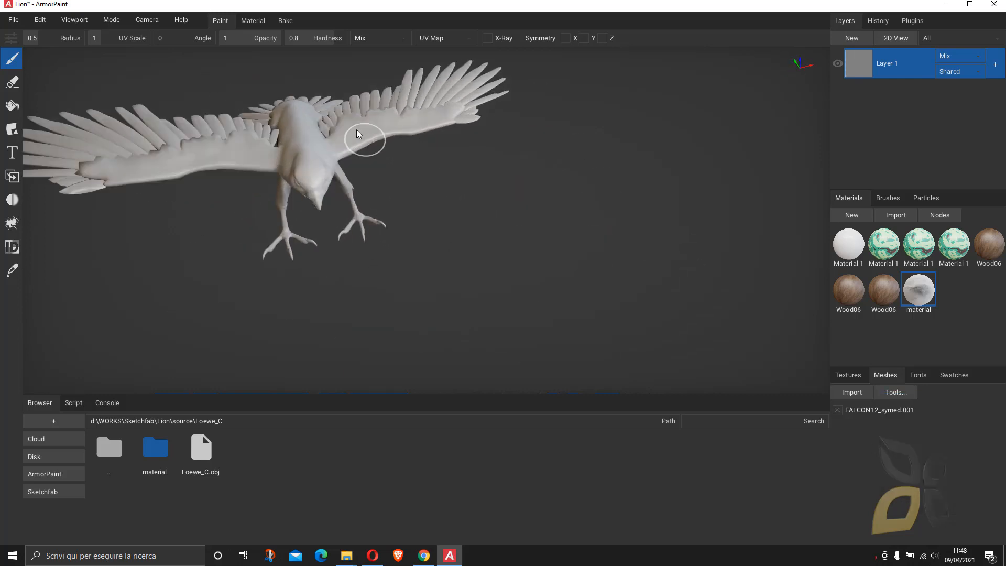
scroll(356, 130, up, 2)
right_drag(395, 186, 388, 264)
right_drag(497, 260, 261, 373)
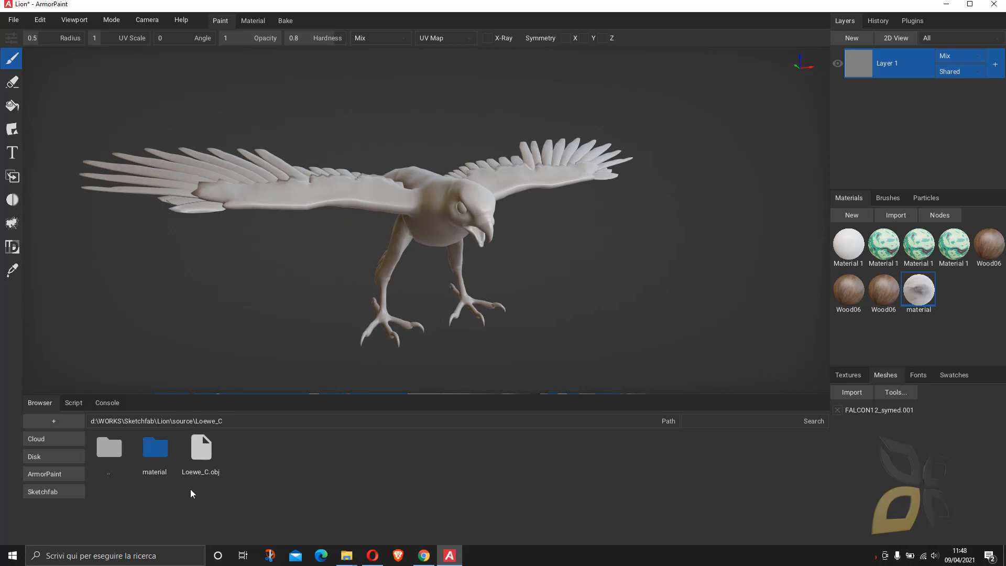
Switch to File Explorer, examine the maps in the Falcon model's textures folder and return to the Falcon folder.
mouse_move(347, 555)
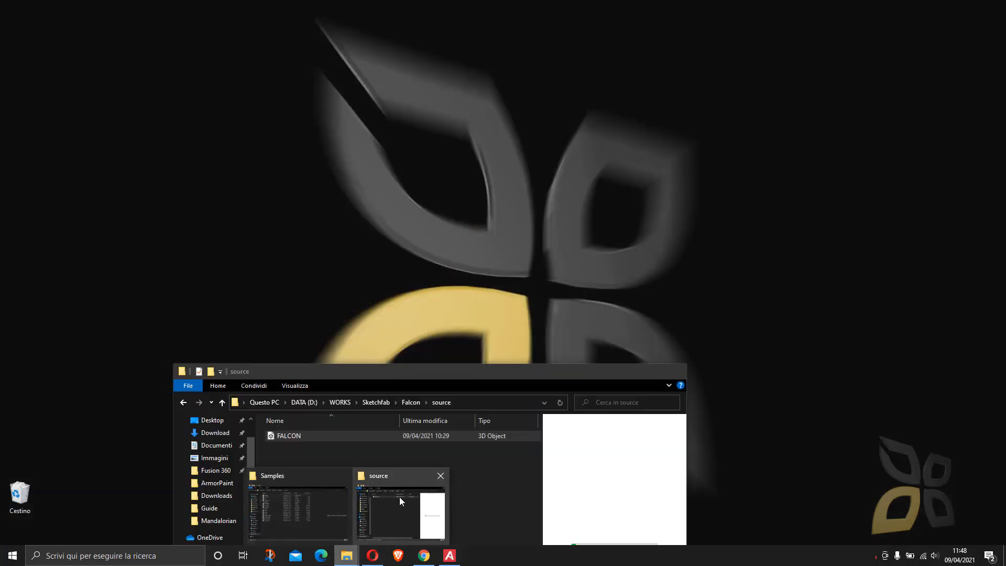
click(400, 497)
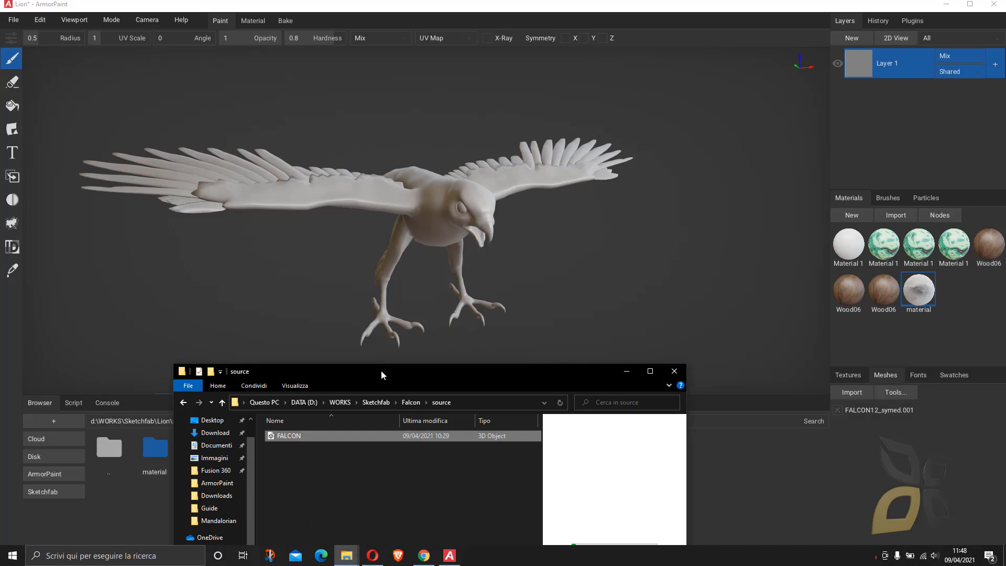
drag(382, 370, 390, 149)
click(422, 182)
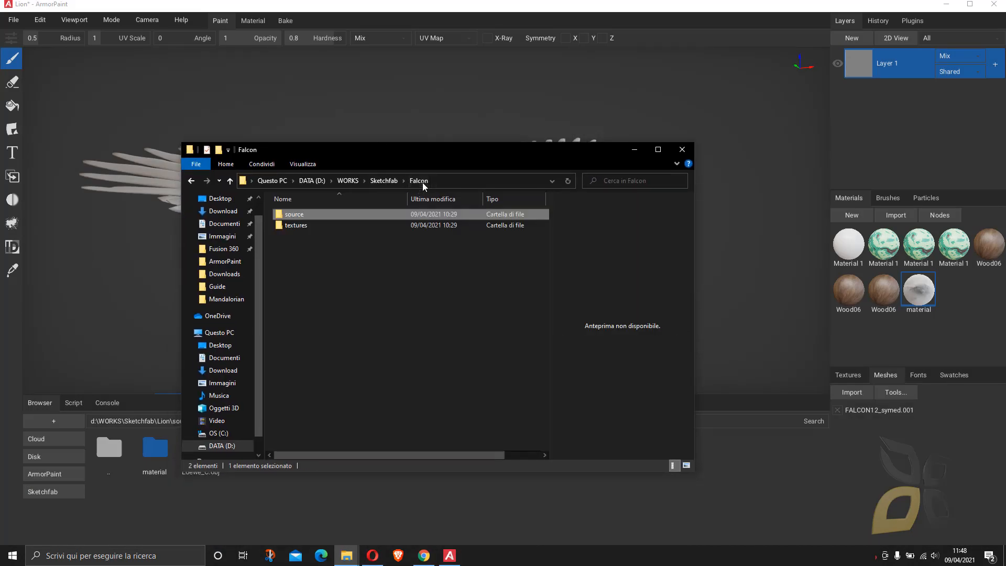
click(299, 227)
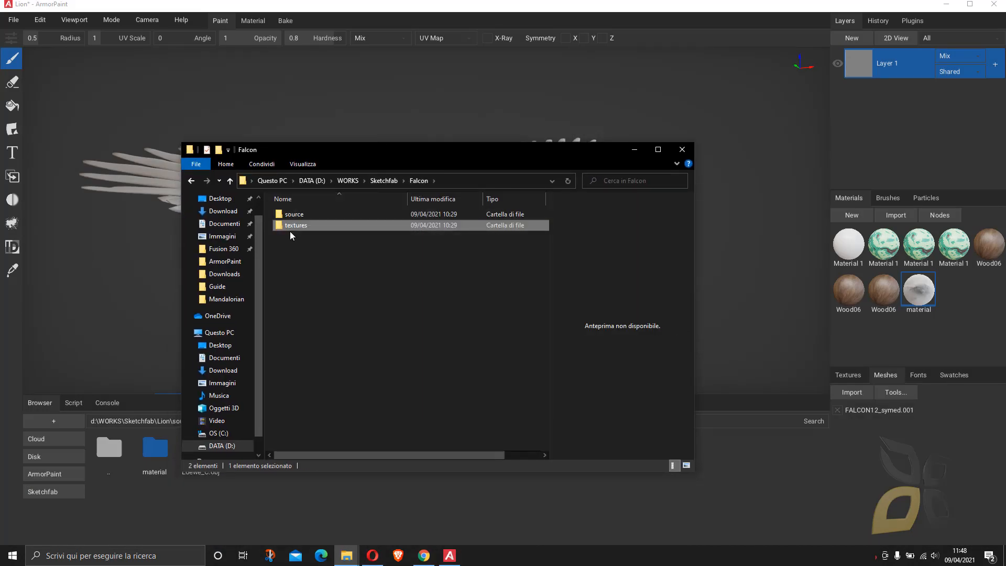
double_click(294, 227)
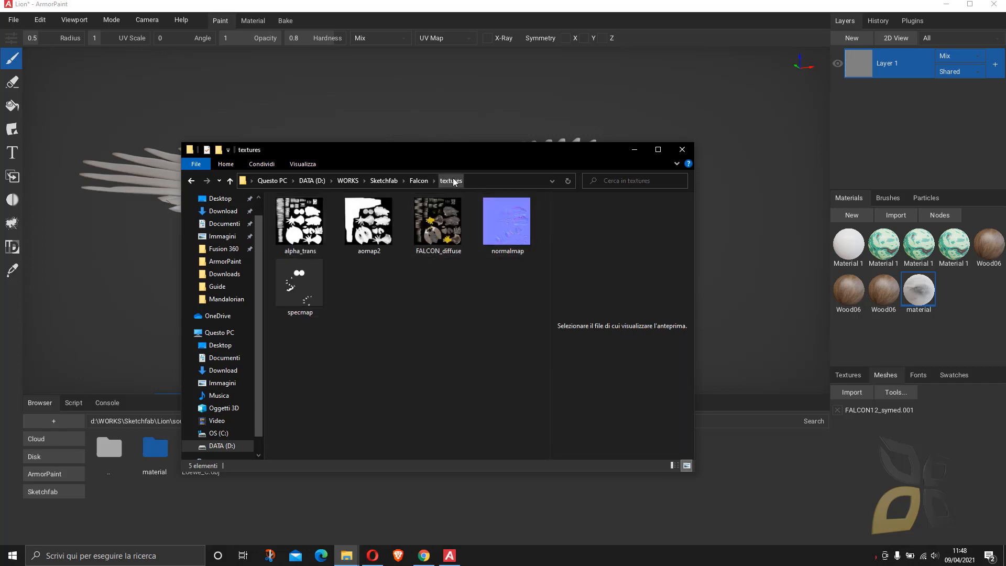
click(419, 180)
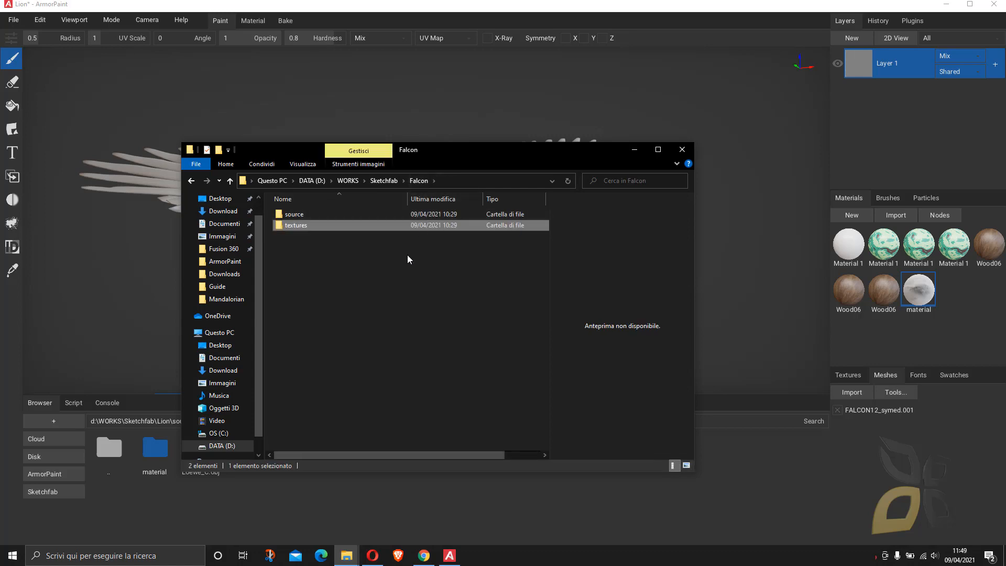
Create a new folder named FalconMaterial inside the Falcon folder.
right_click(309, 260)
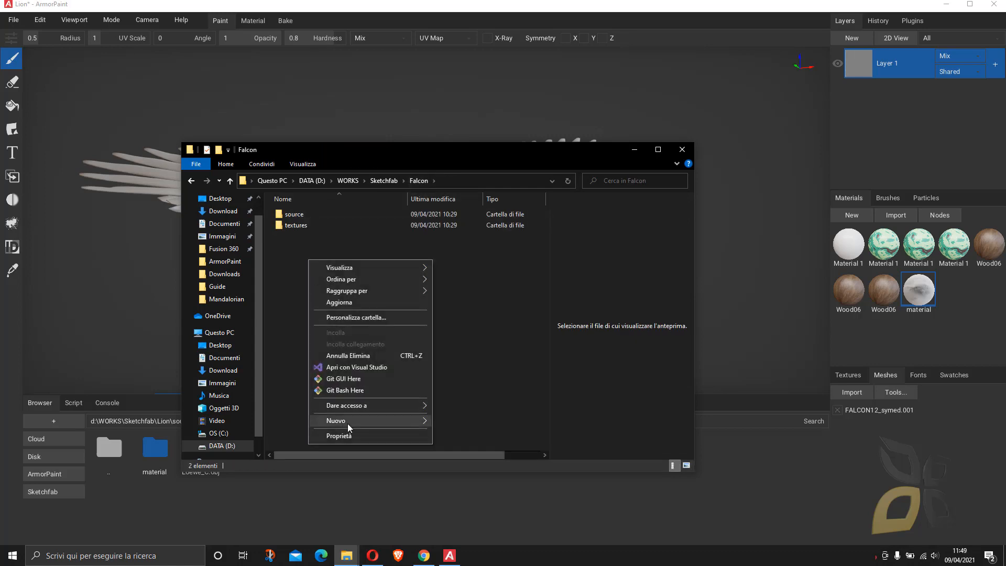
mouse_move(348, 422)
click(458, 278)
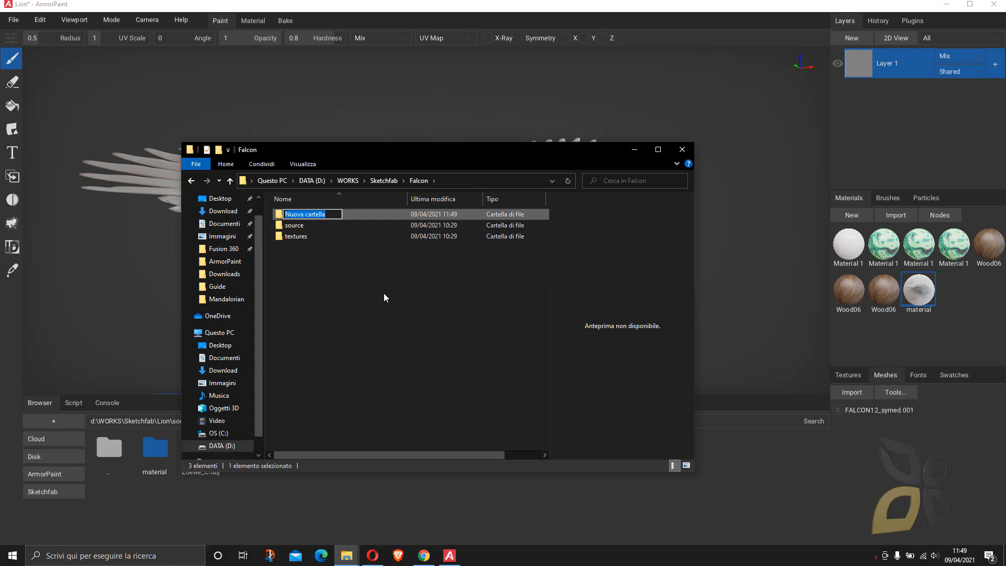
text(FalconMaterial)
key(Return)
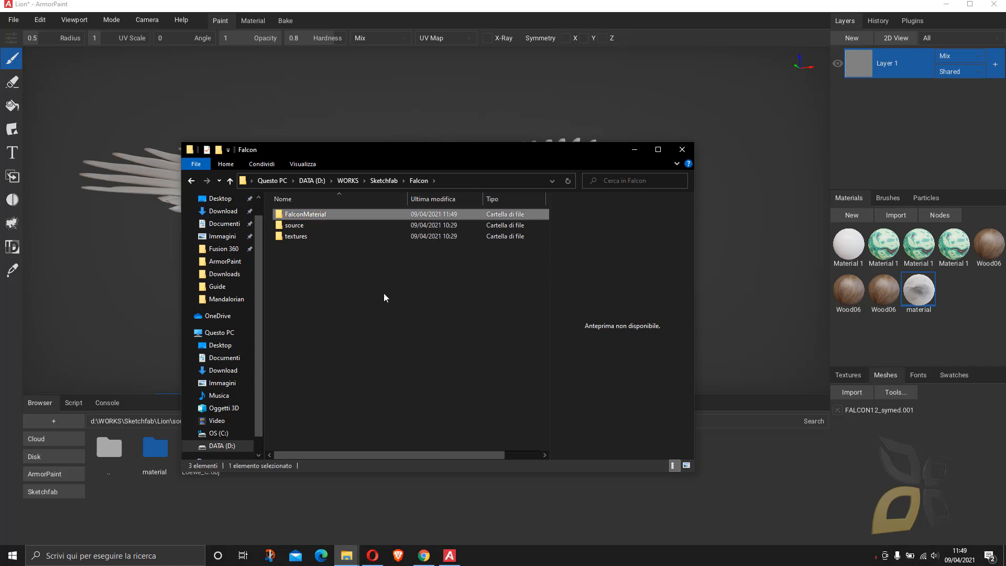
Open the Falcon model's textures folder, preview its maps and copy all the image files in it.
double_click(301, 236)
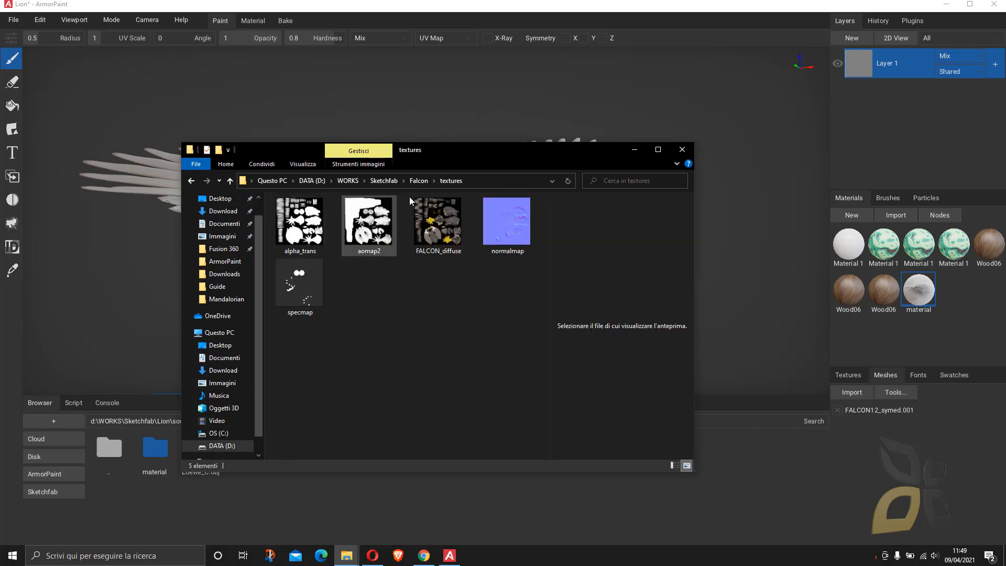
click(453, 232)
click(362, 219)
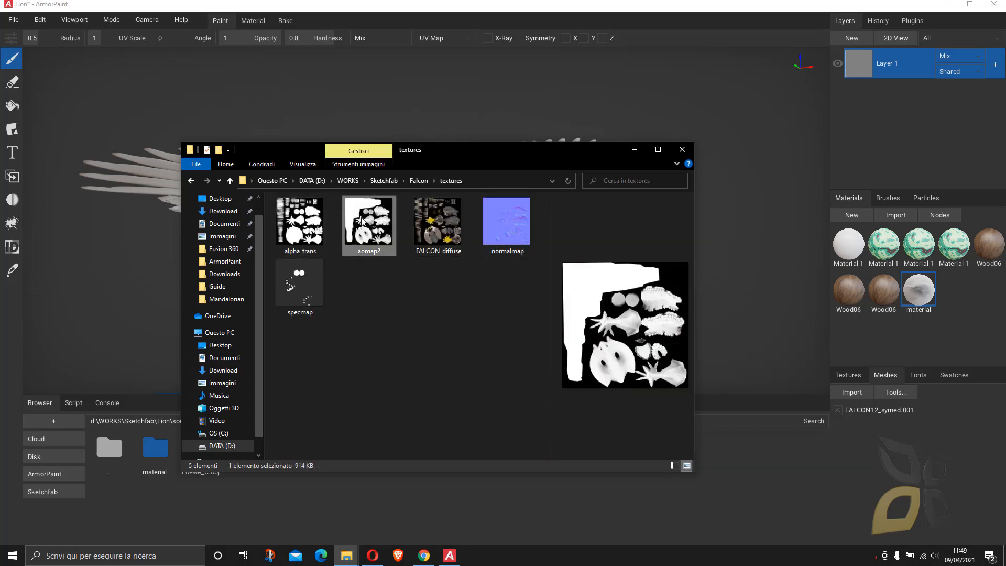
click(306, 224)
click(310, 279)
click(511, 343)
drag(510, 343, 270, 195)
right_click(325, 235)
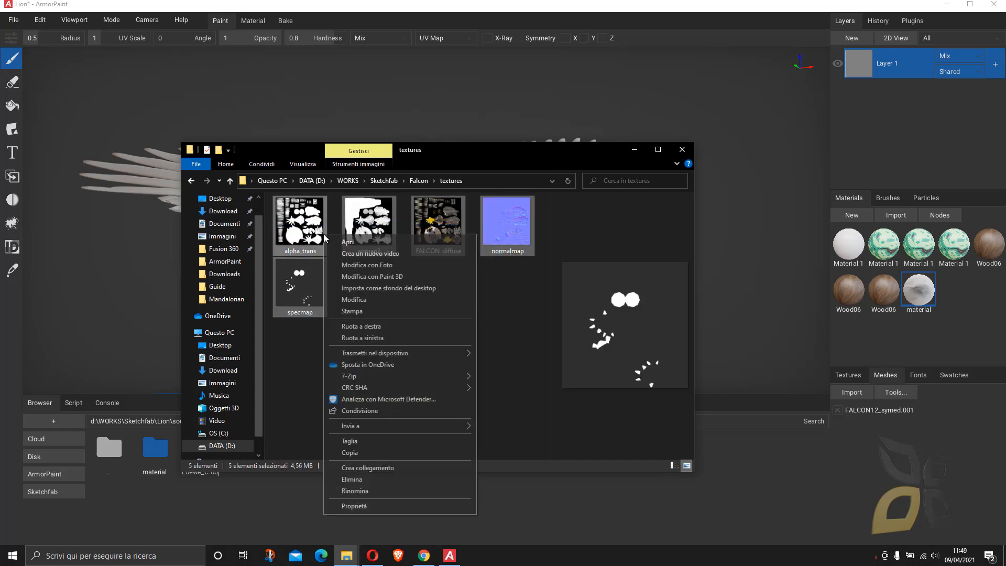
click(350, 452)
Paste the copied maps into the FalconMaterial folder.
click(416, 181)
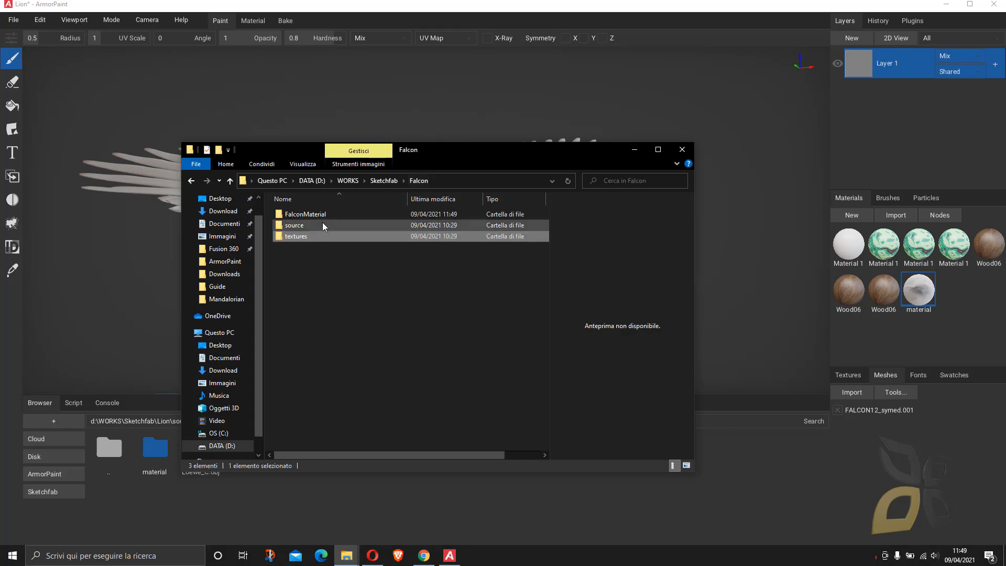
double_click(324, 215)
right_click(323, 252)
click(351, 324)
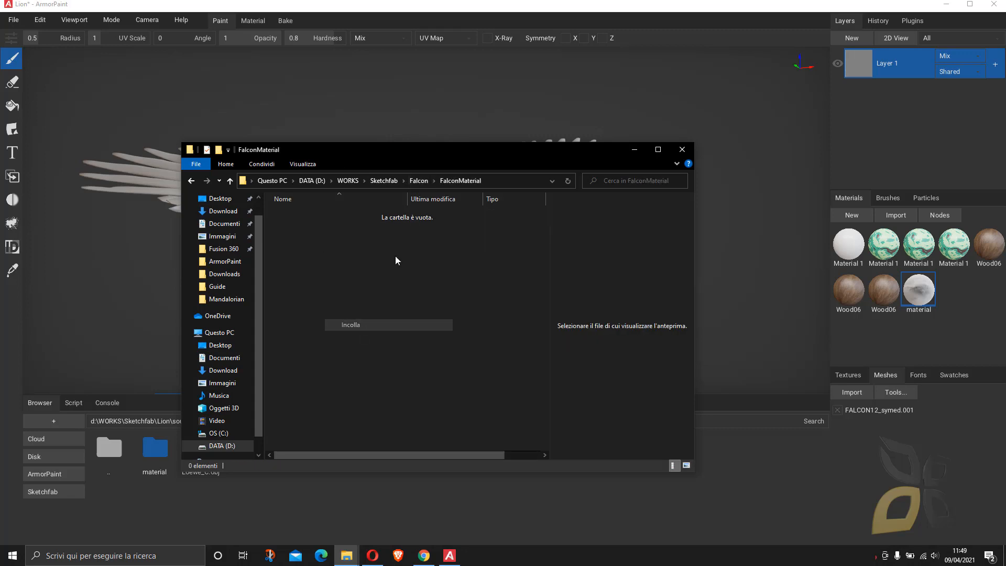
Return to the Falcon folder, import the whole FalconMaterial folder into ArmorPaint's materials and minimise File Explorer.
click(418, 180)
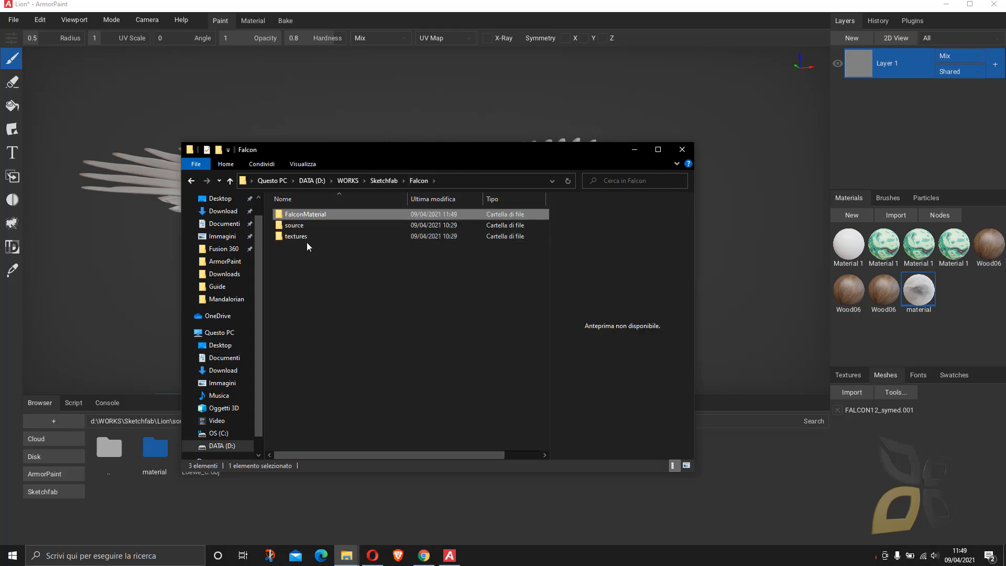
click(306, 240)
click(300, 246)
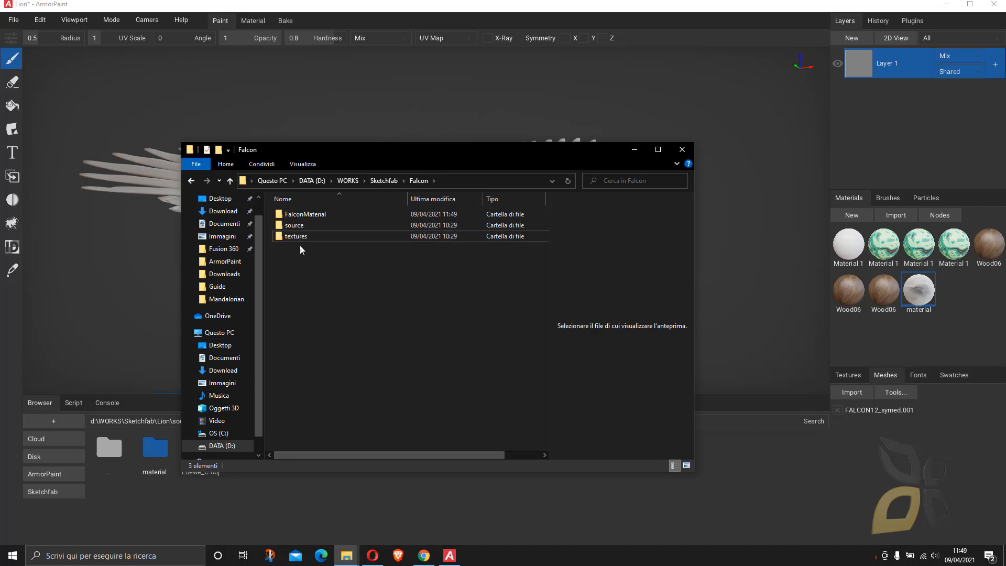
click(319, 214)
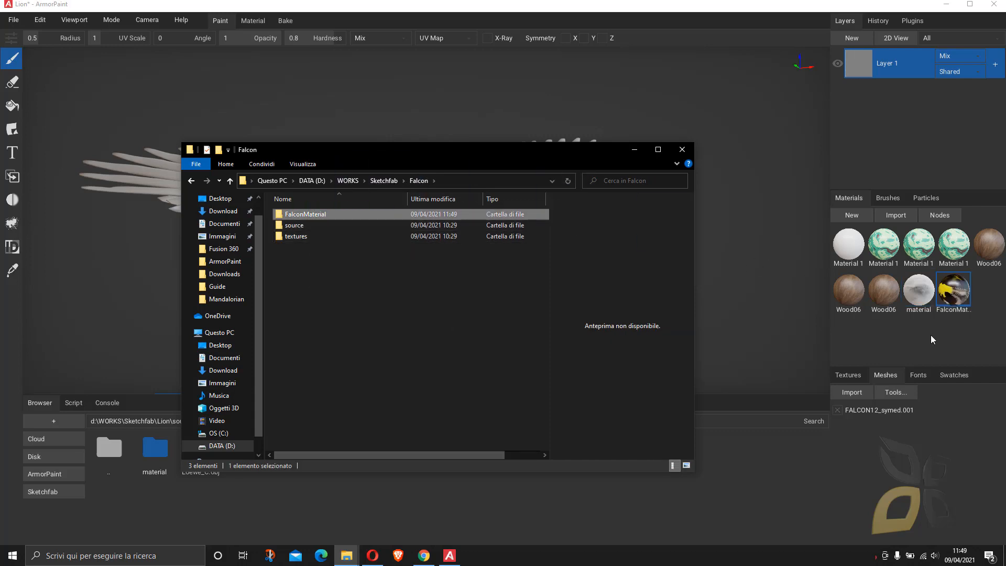
click(635, 150)
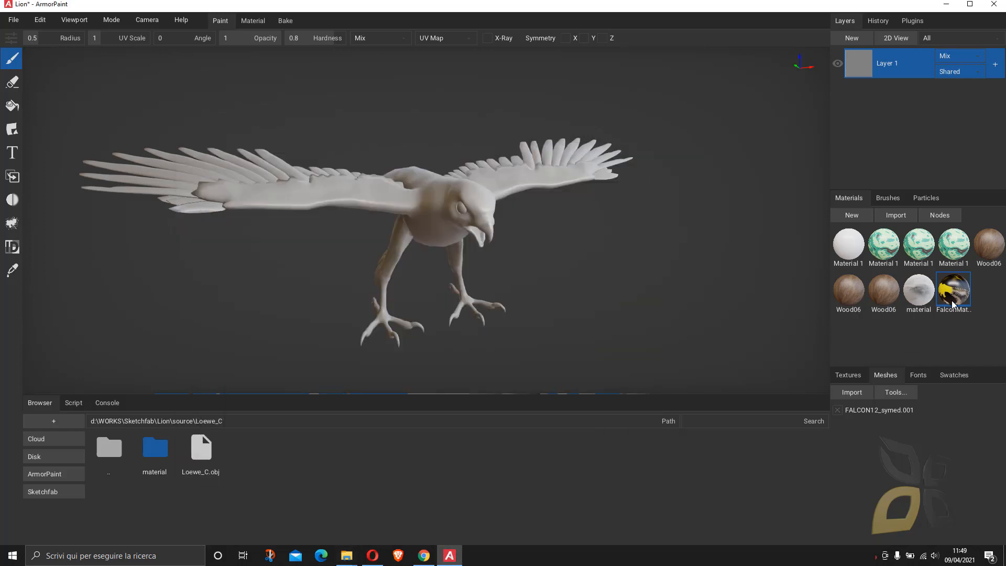
Check the imported FALCON texture among the project textures and apply the FalconMaterial material to the falcon mesh as a new layer.
click(845, 375)
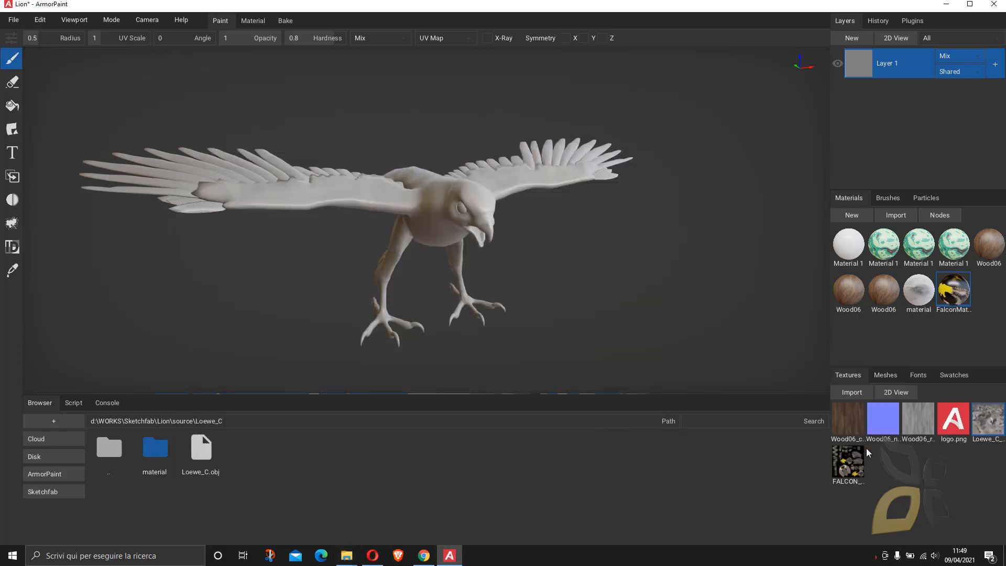
click(855, 467)
drag(957, 299, 417, 209)
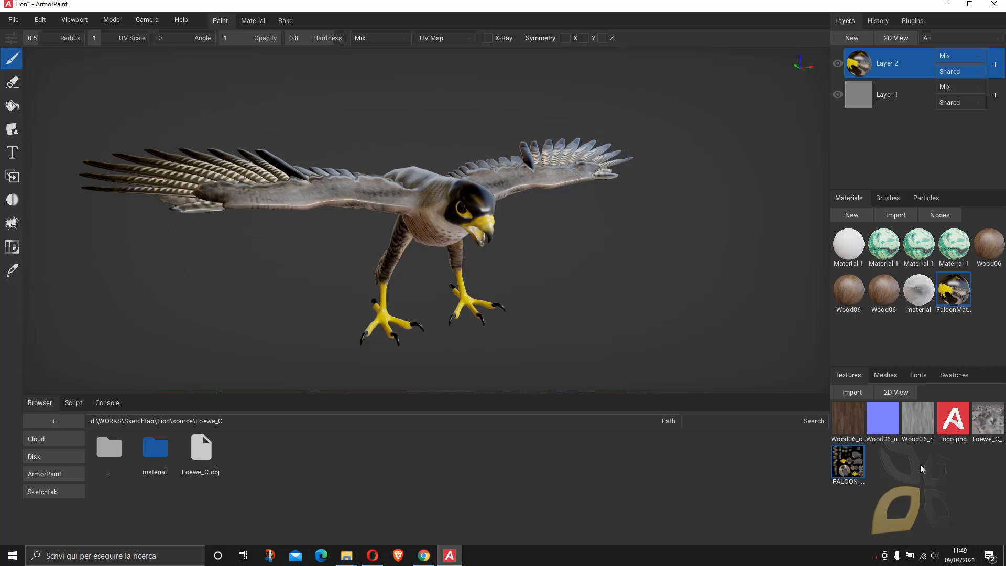
scroll(259, 186, up, 1)
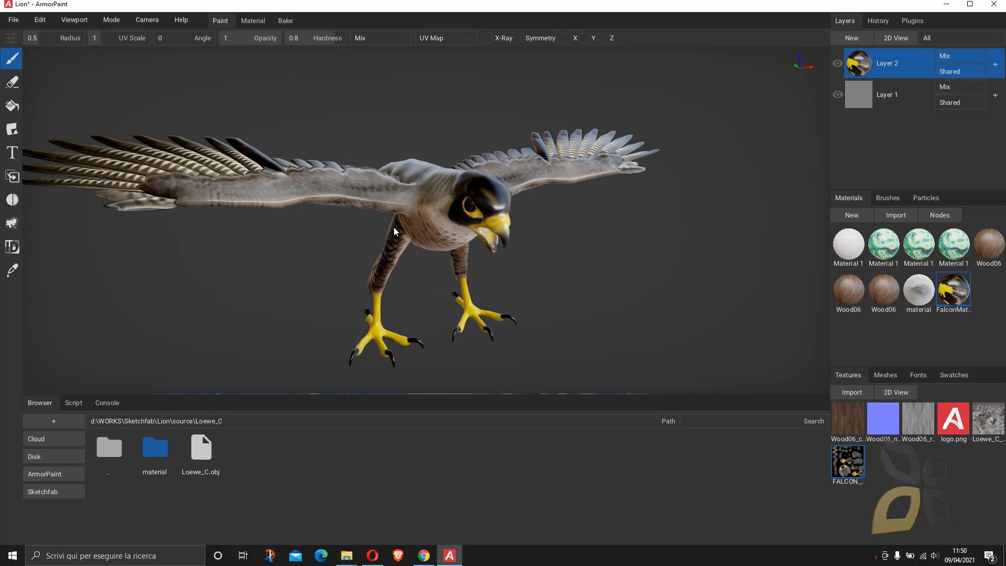
right_drag(413, 233, 532, 311)
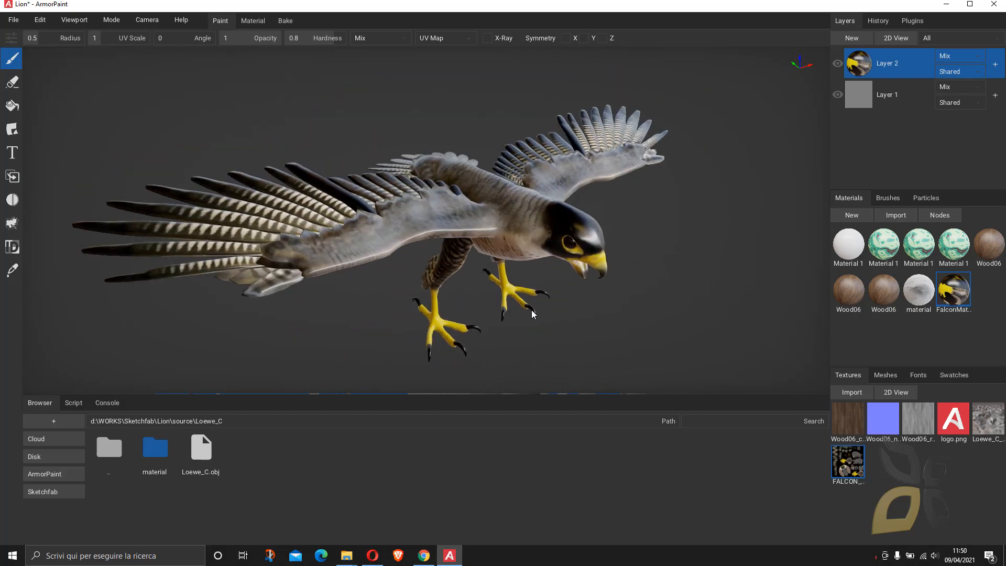
Show Layer 2 in the 2D View with the UV map overlaid, and widen the 3D viewport beside it.
click(896, 41)
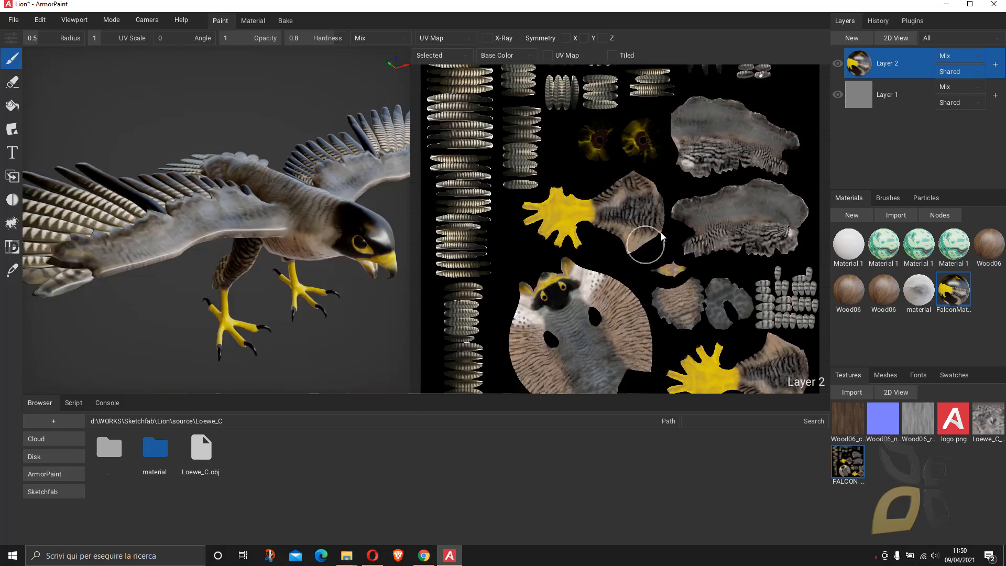
click(547, 53)
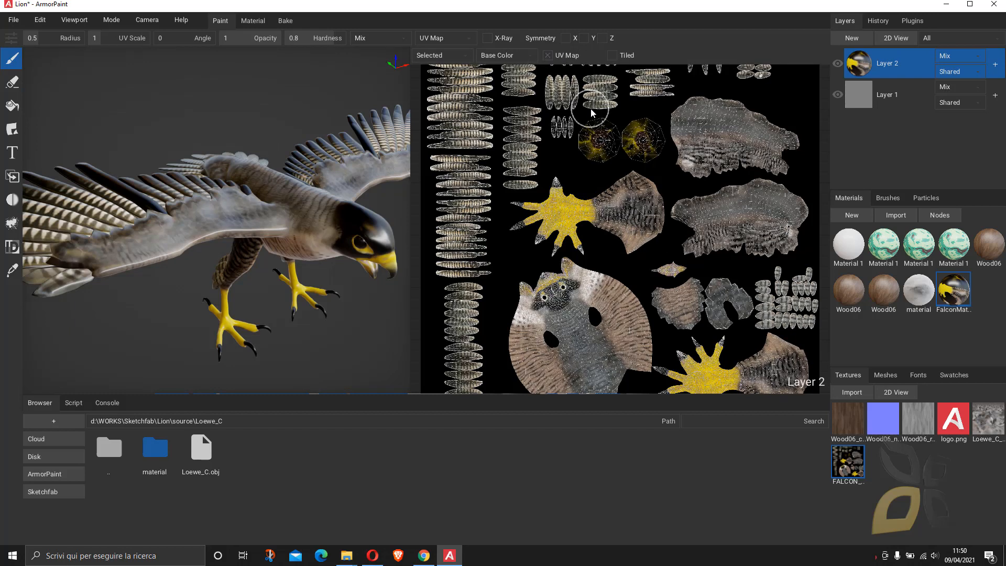
right_drag(234, 369, 243, 333)
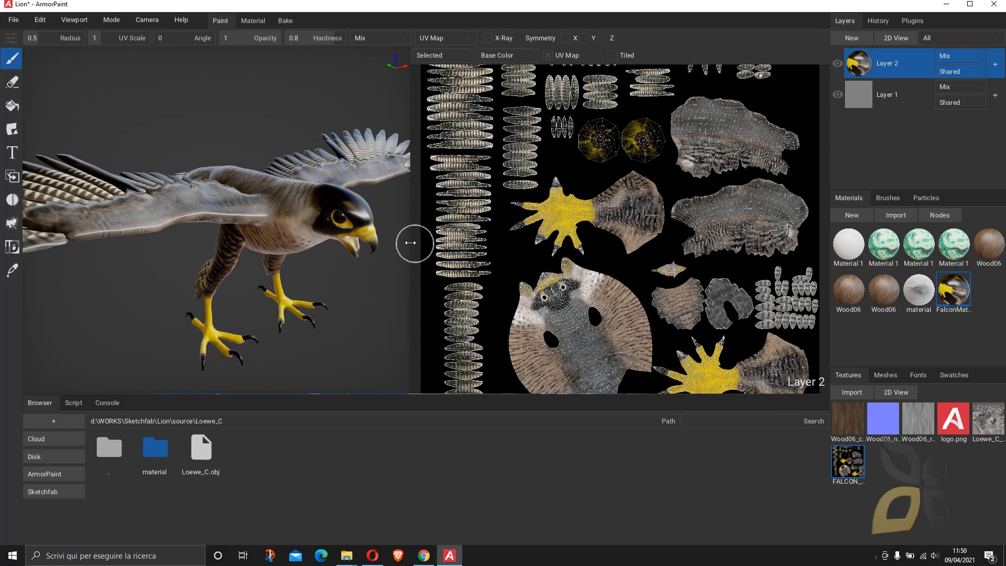
drag(411, 243, 504, 289)
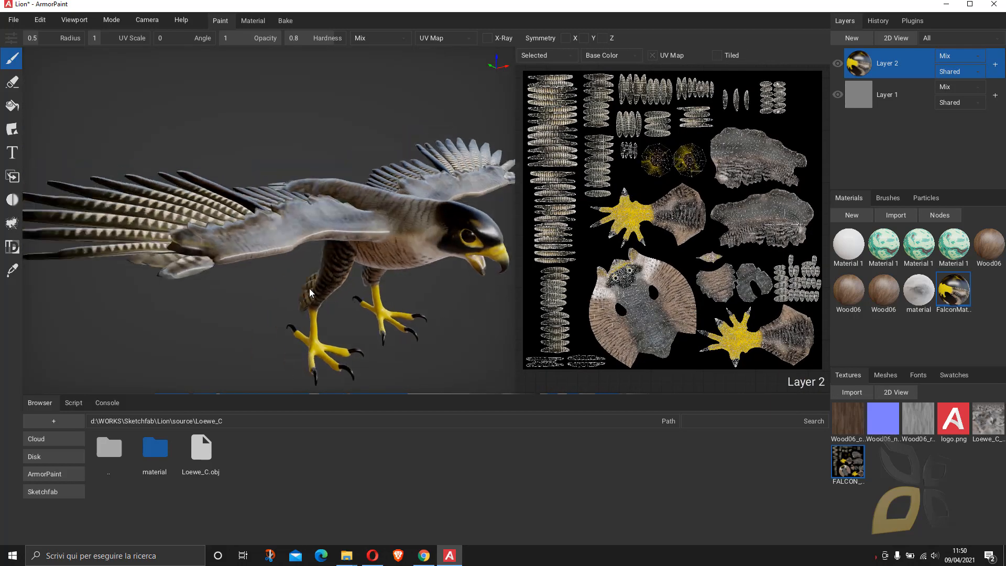
right_drag(311, 292, 305, 336)
Switch to Chrome and look through the jbdtube YouTube channel's community posts, including the donation link, and its store page.
click(424, 555)
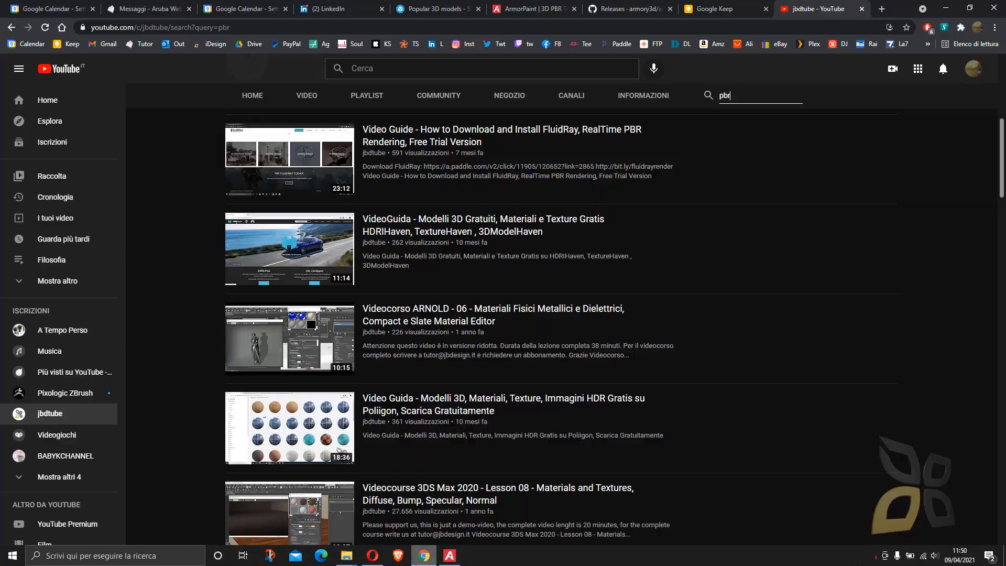
scroll(499, 438, up, 5)
scroll(499, 438, up, 3)
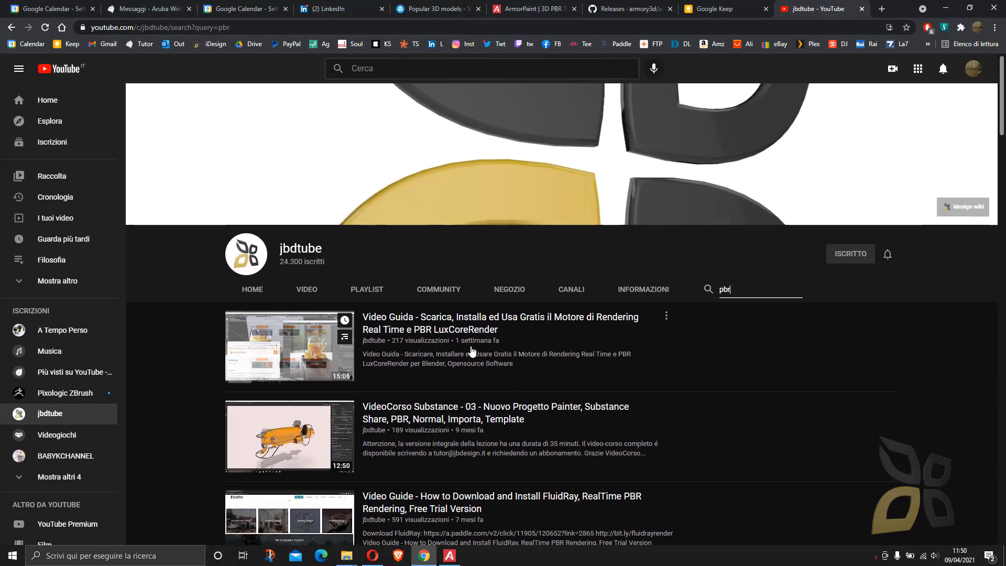
click(435, 294)
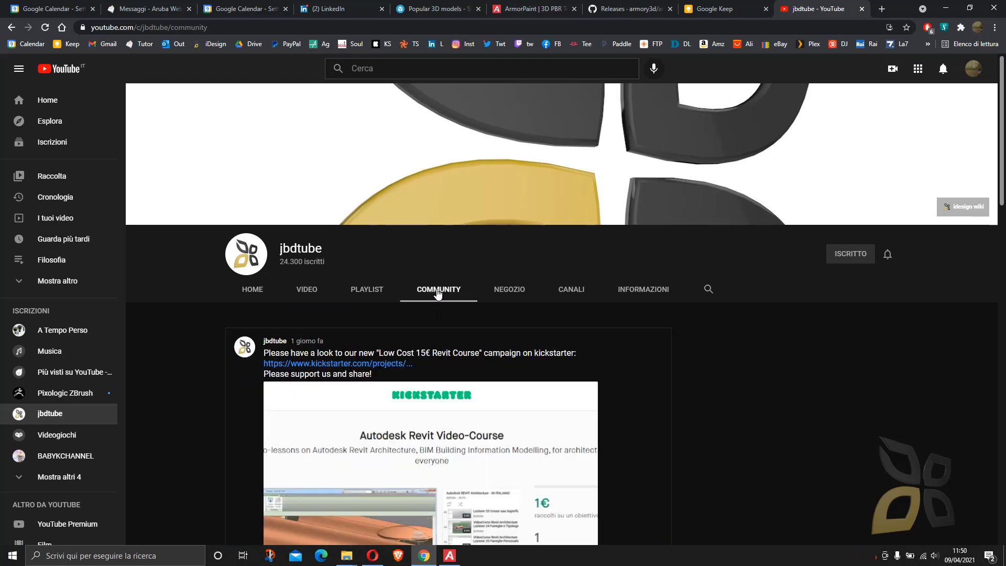
scroll(483, 397, down, 4)
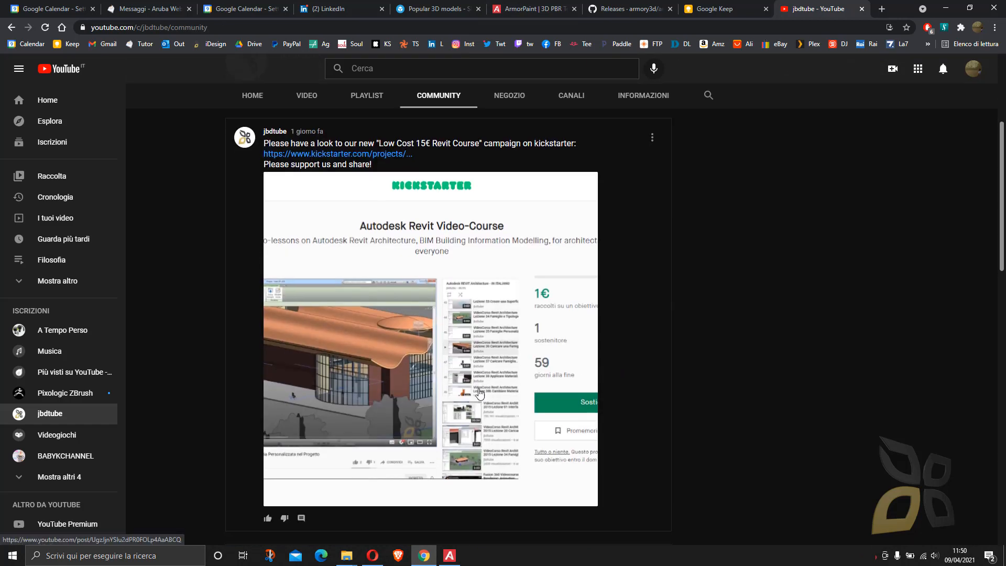
scroll(451, 340, down, 4)
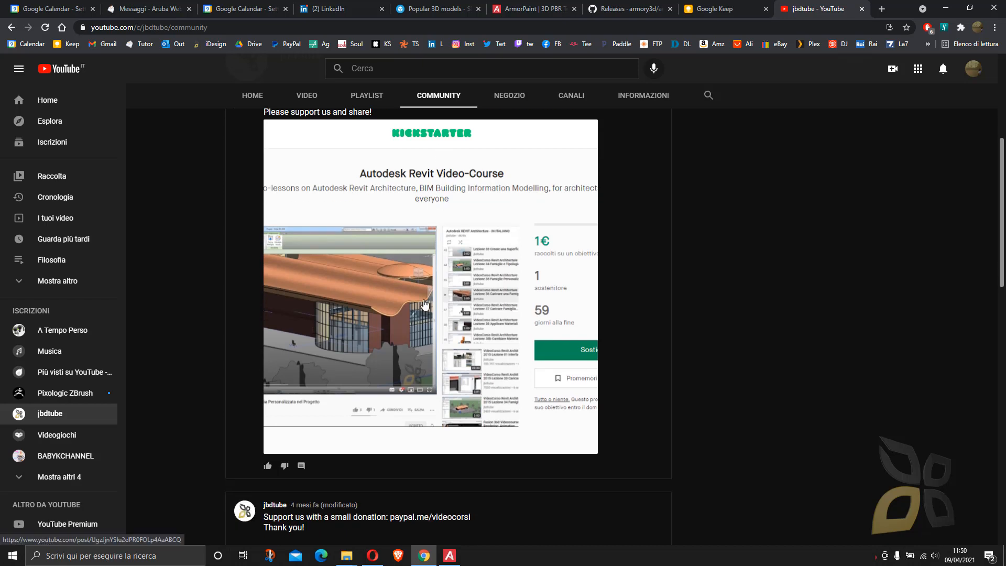
drag(485, 360, 399, 357)
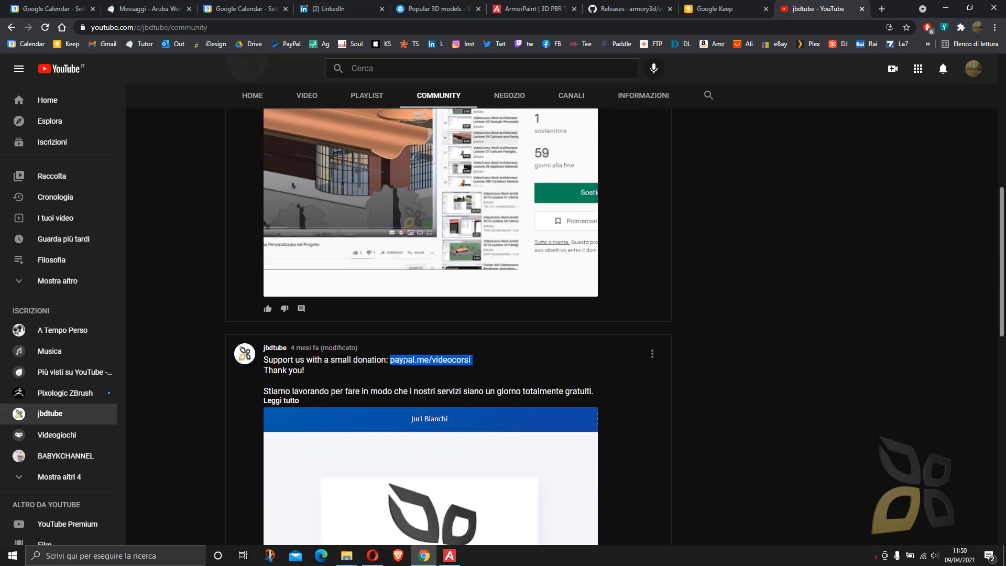
scroll(480, 347, up, 5)
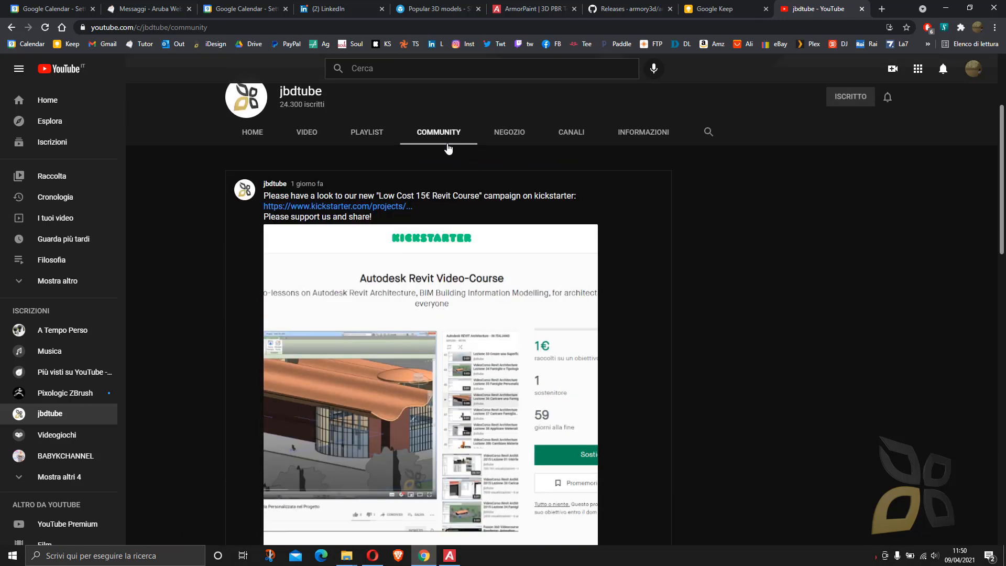
click(508, 135)
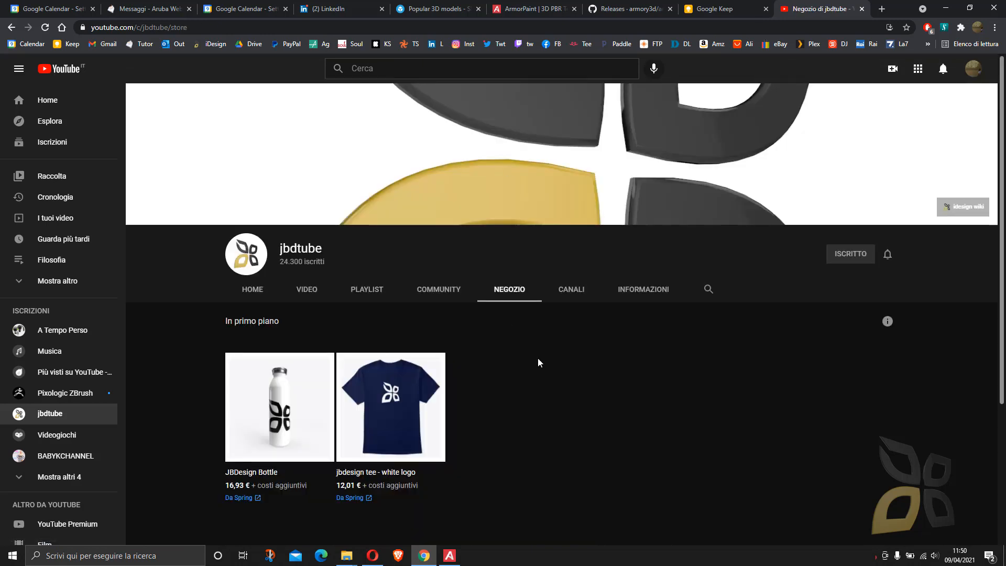